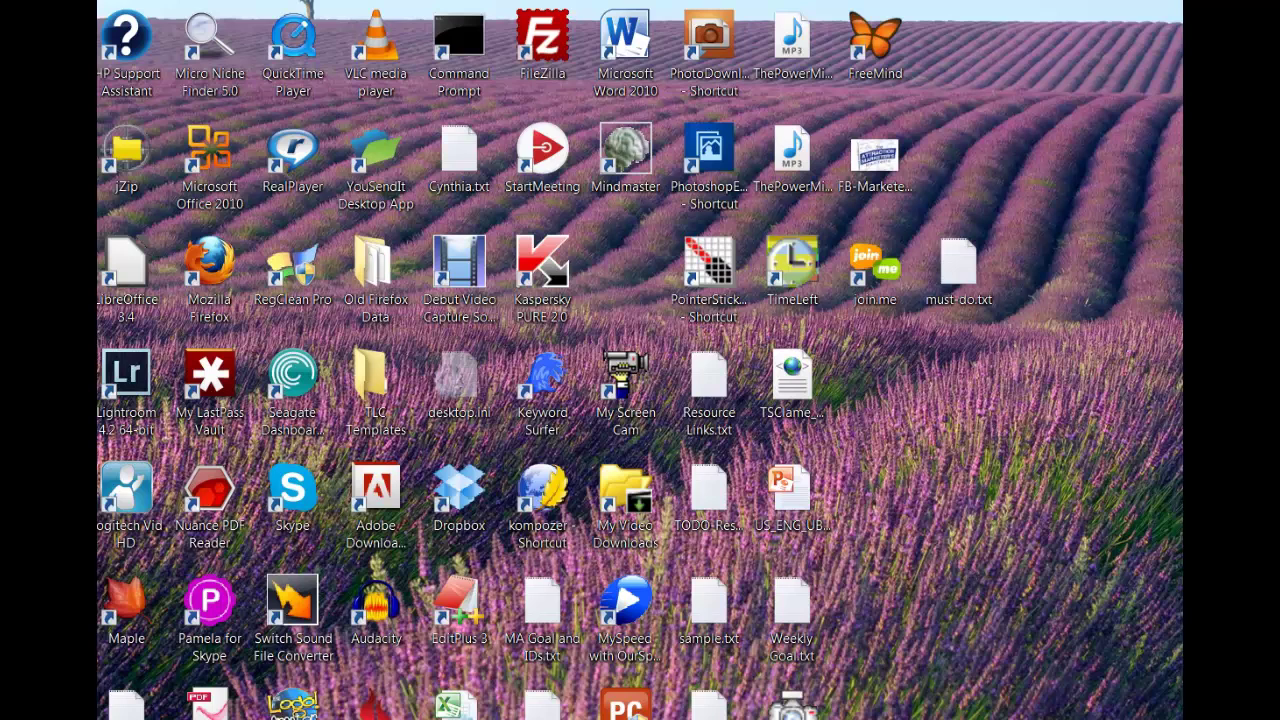
Switch to the Email 6- PowerPoint-tip document in Word and go to its beginning.
mouse_move(563, 718)
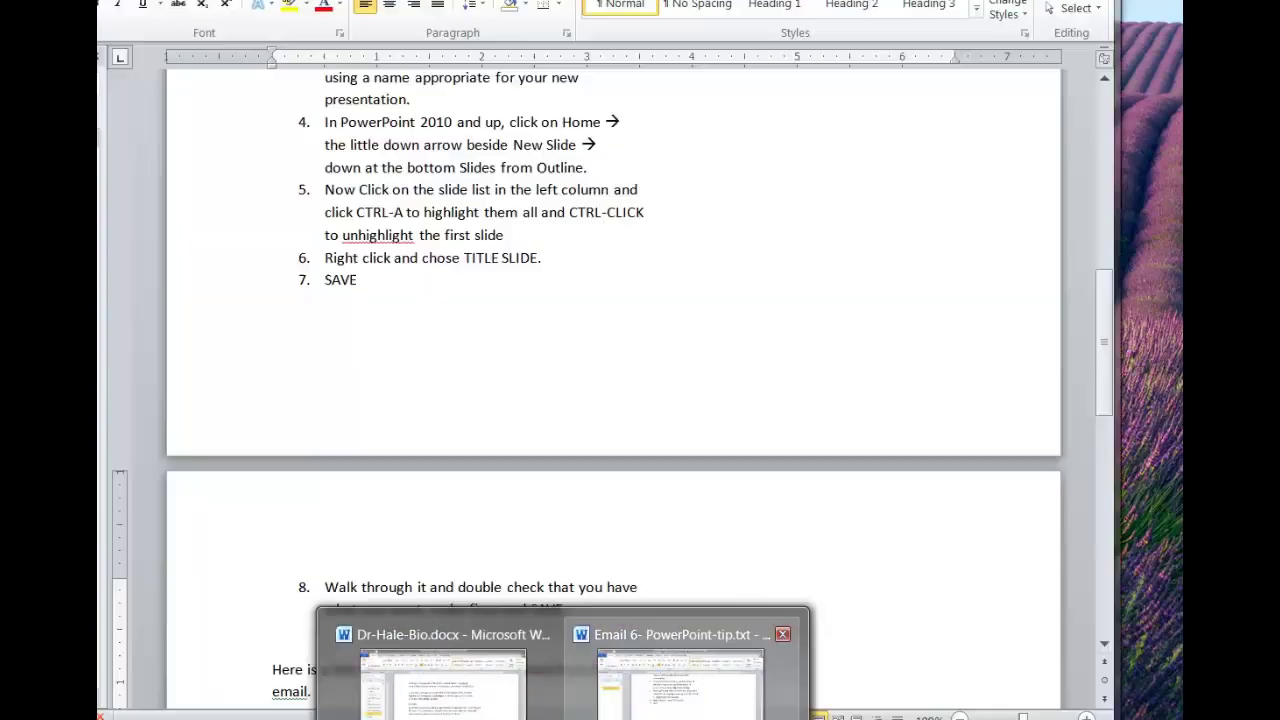
left_click(680, 670)
scroll(597, 597, "up", 9)
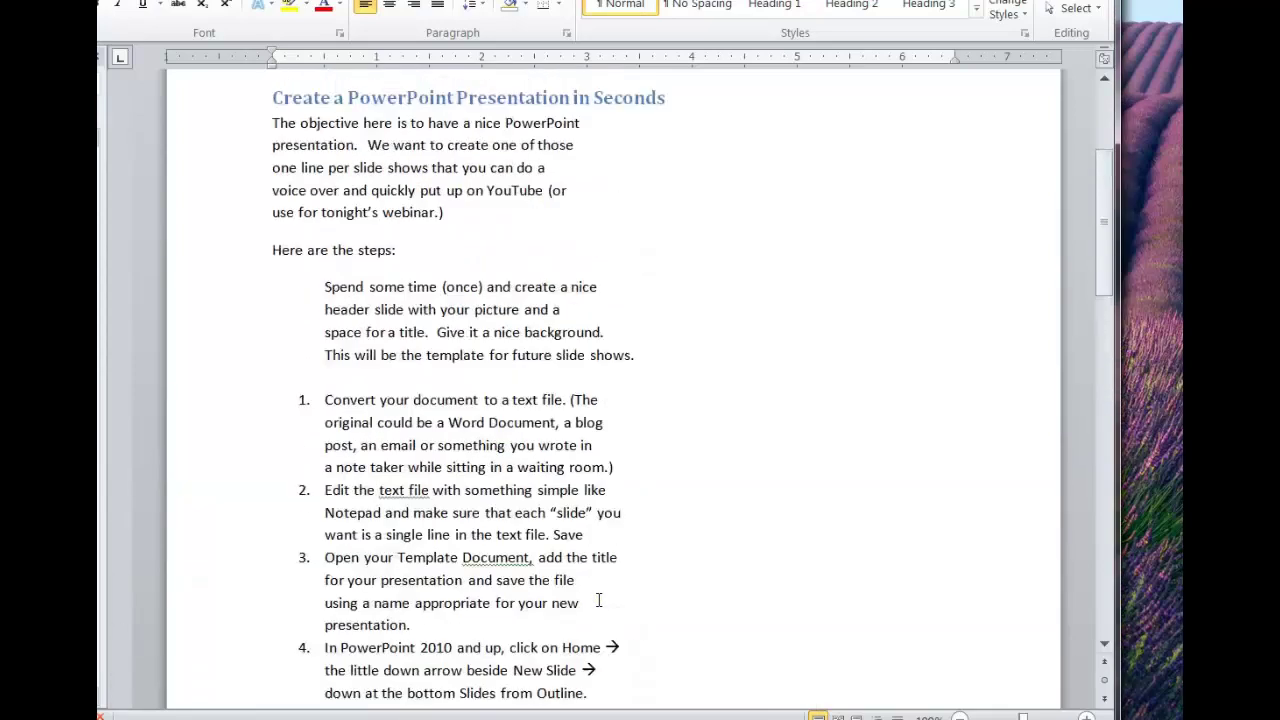
scroll(598, 600, "up", 4)
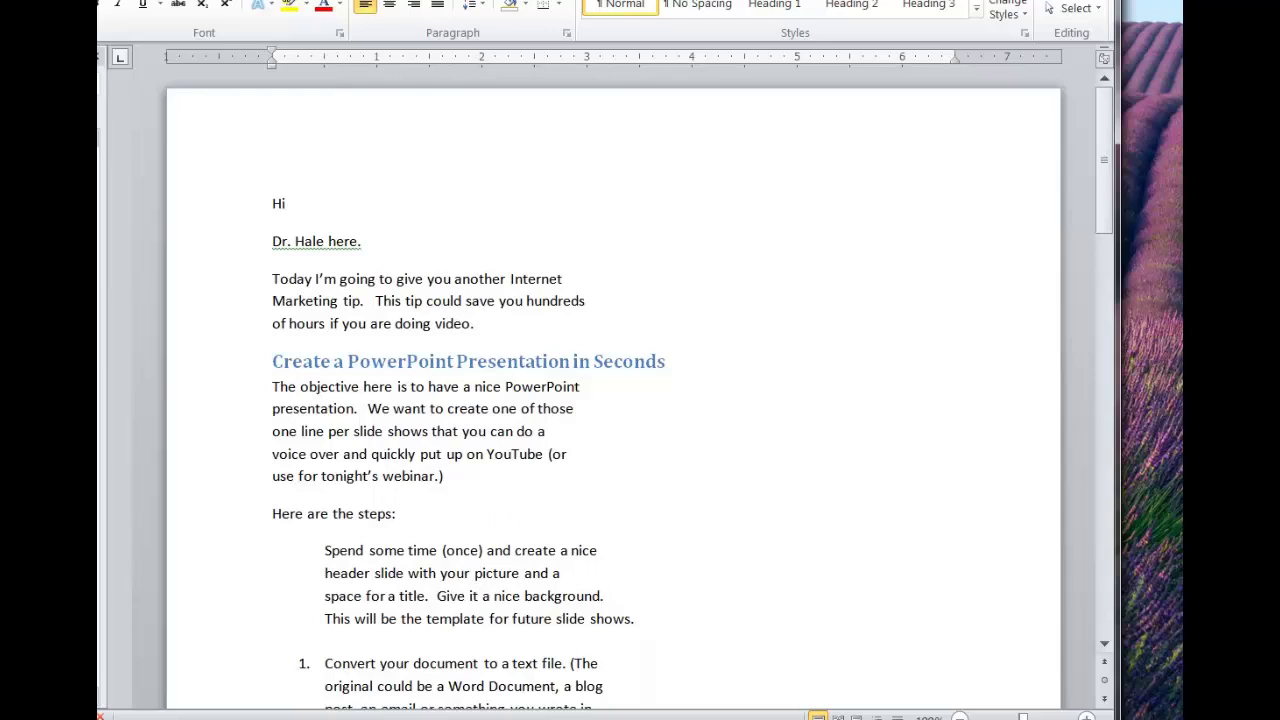
Save the document in Plain Text (*.txt) format under the file name Email 6- PowerPoint-tip.txt.
key("alt+f")
key("a")
left_click_drag(400, 2, 791, 2)
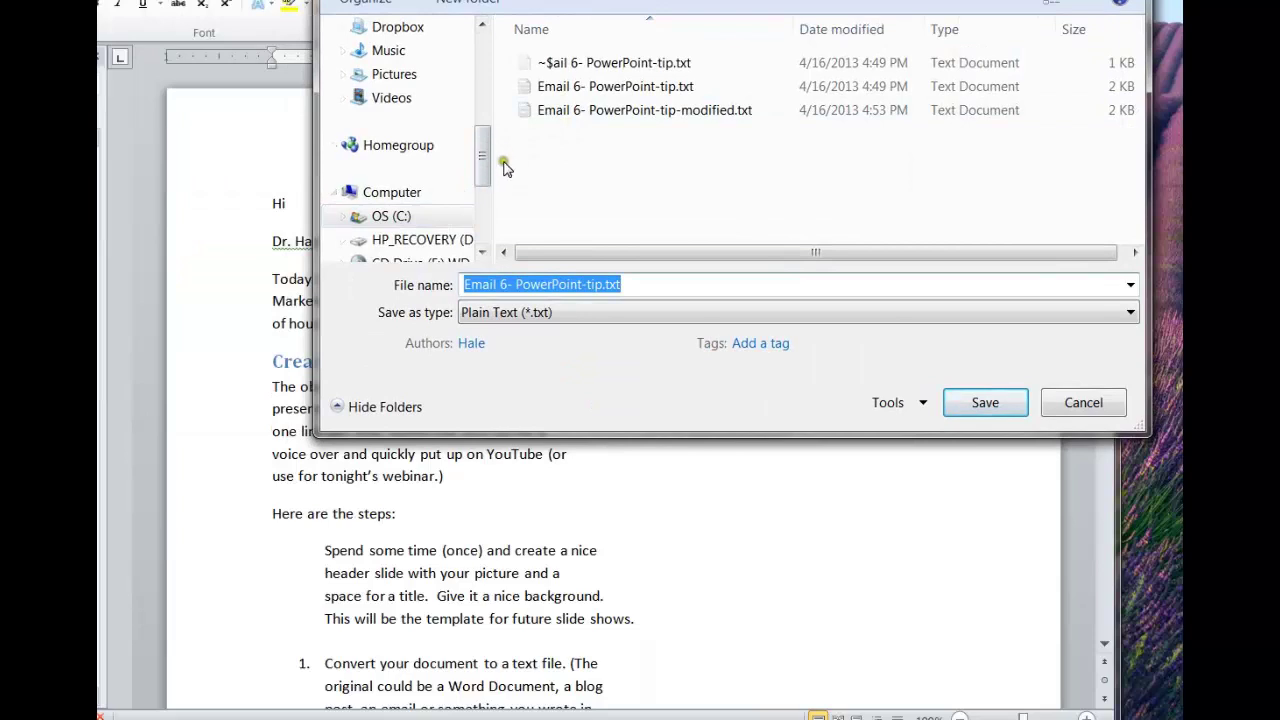
left_click(726, 315)
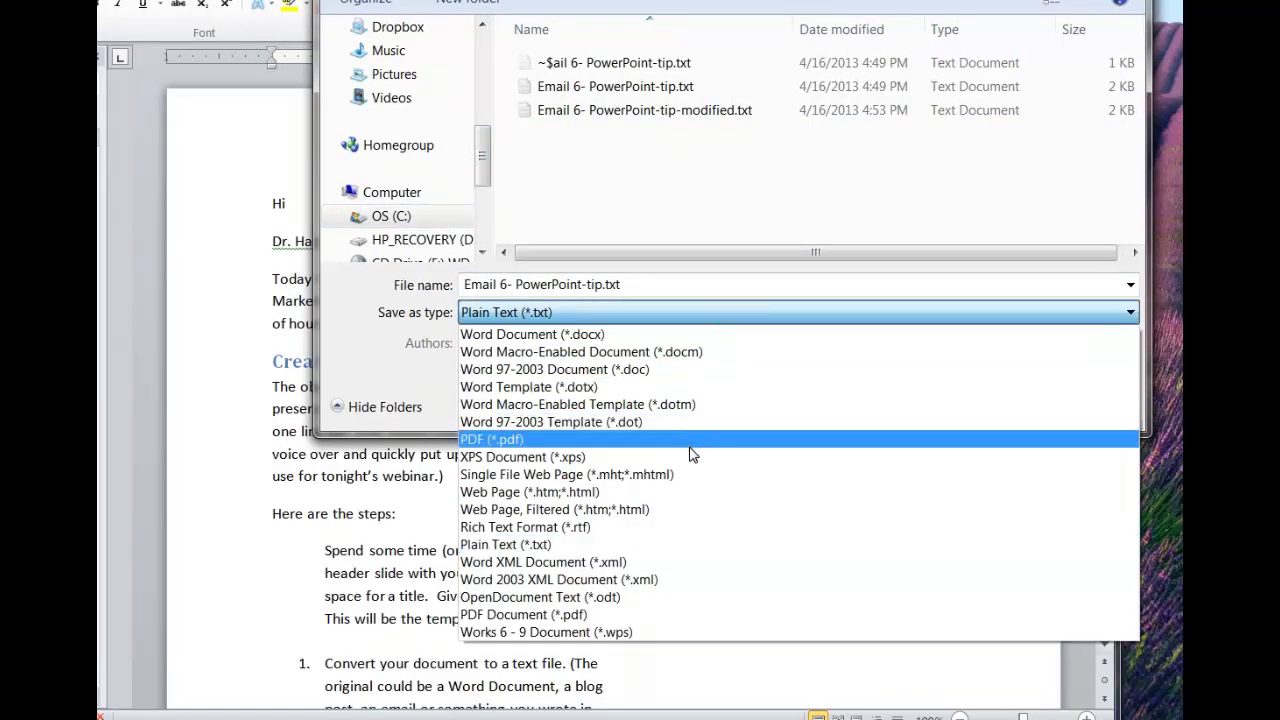
left_click(636, 542)
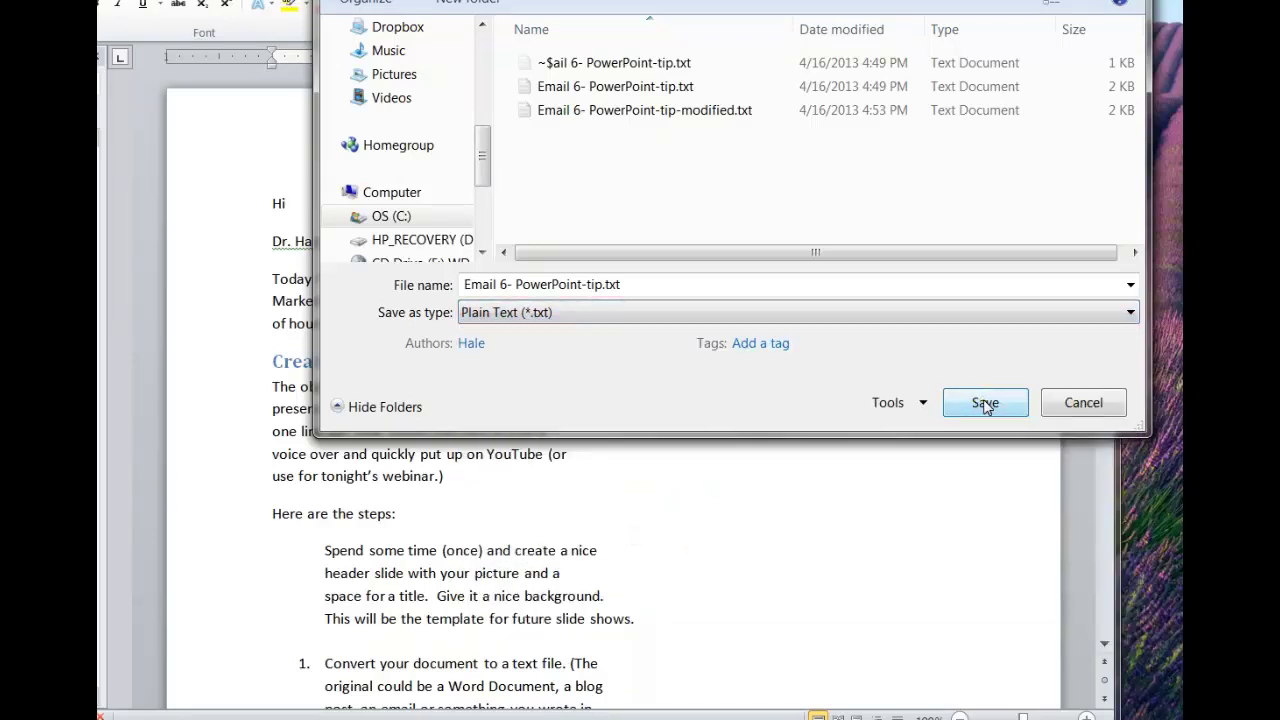
left_click(666, 284)
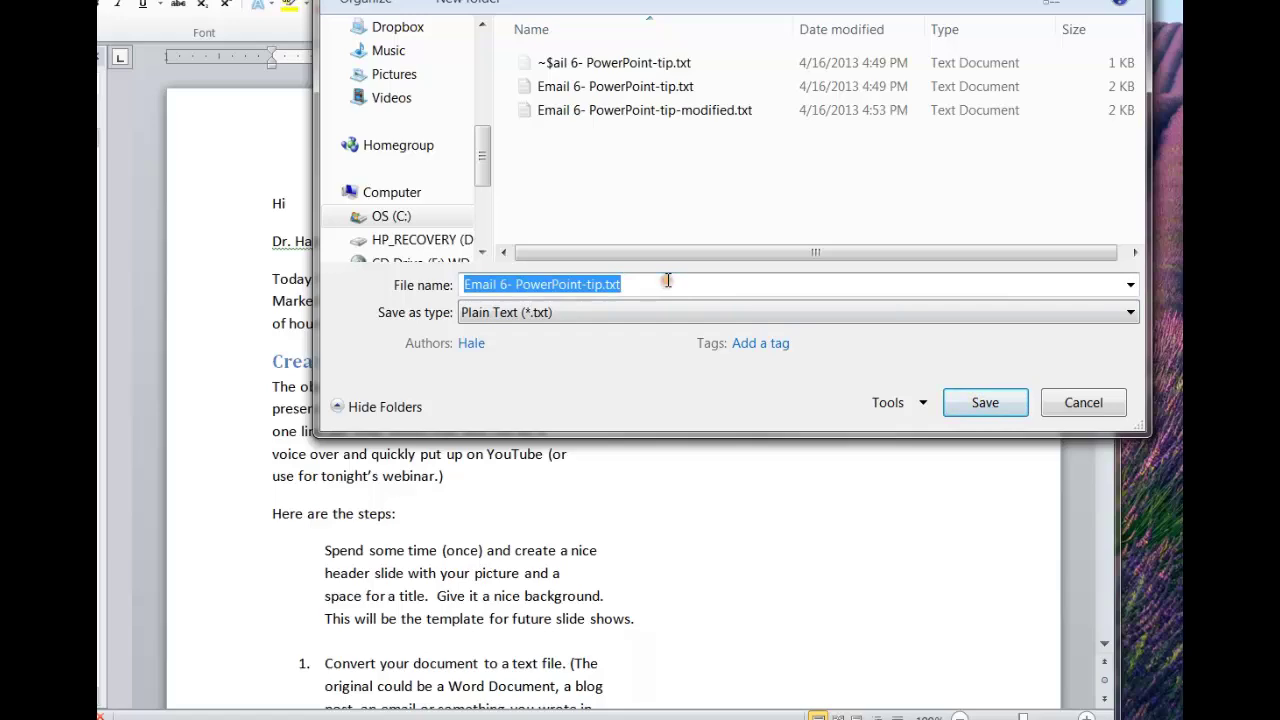
key("Left")
key("Left")
key("Left")
key("Left")
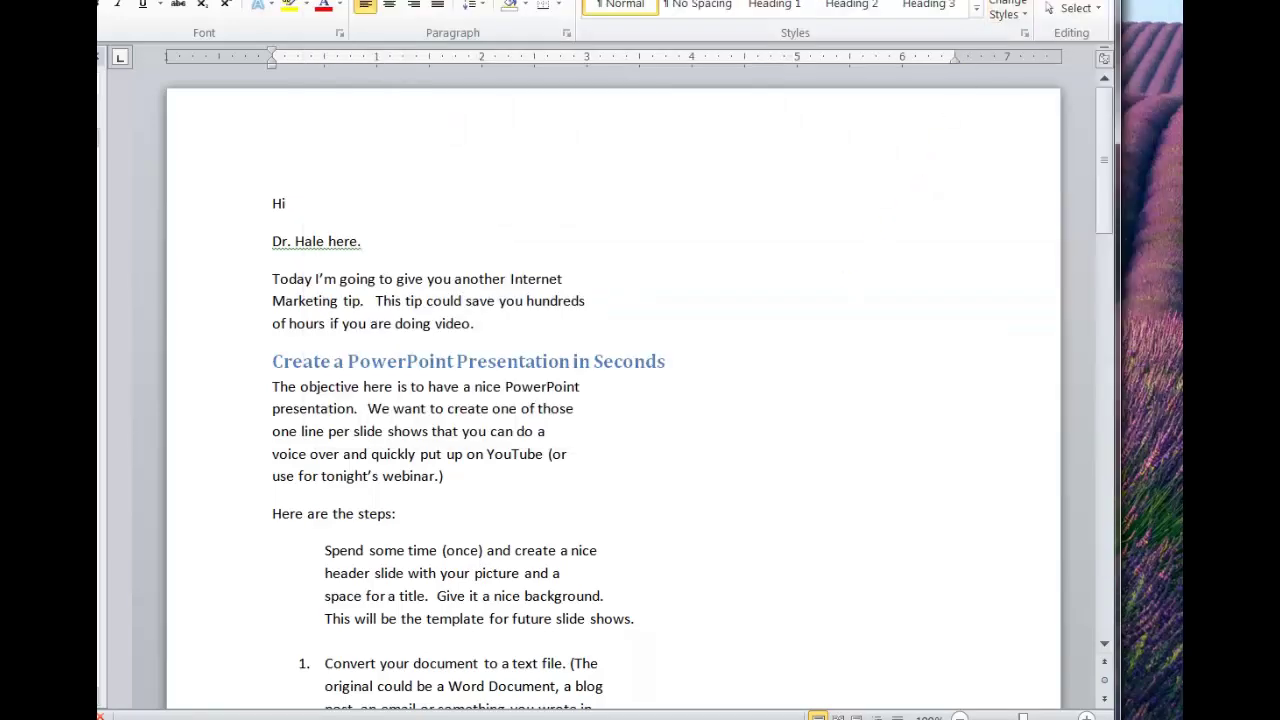
Show the desktop, launch Notepad with a blank file, and look at its Word Wrap option.
key("super+d")
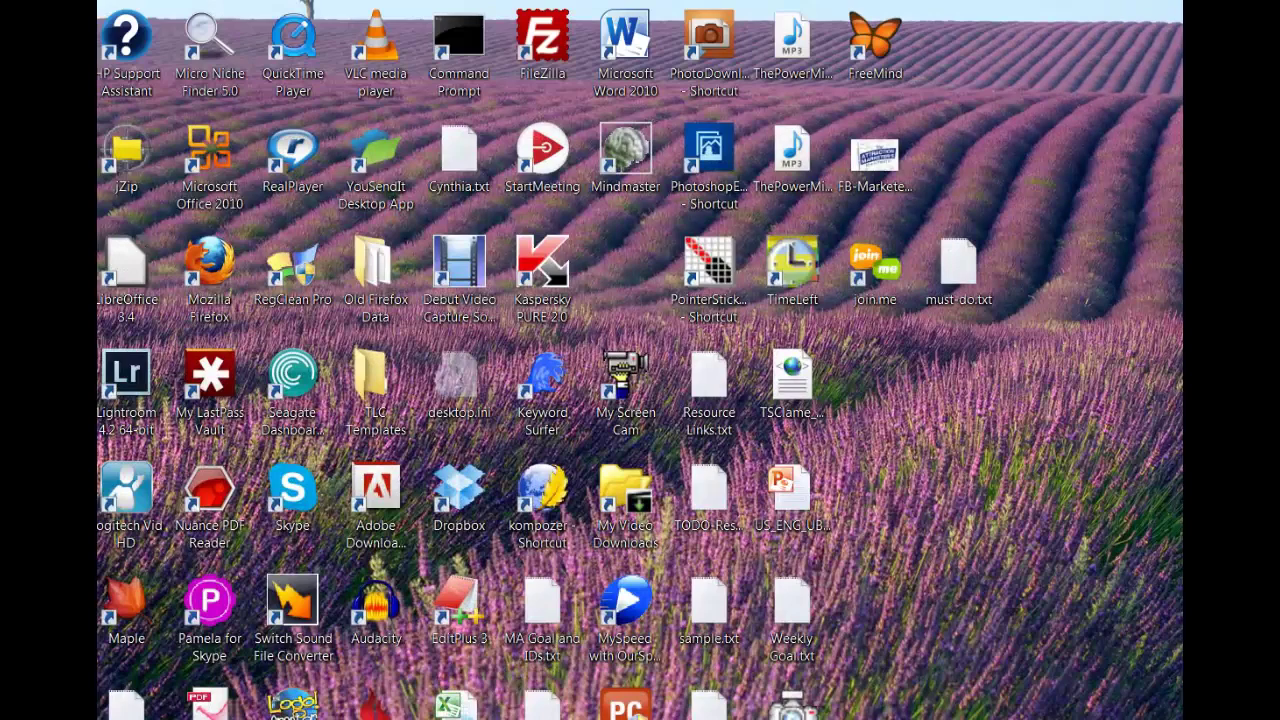
key("super")
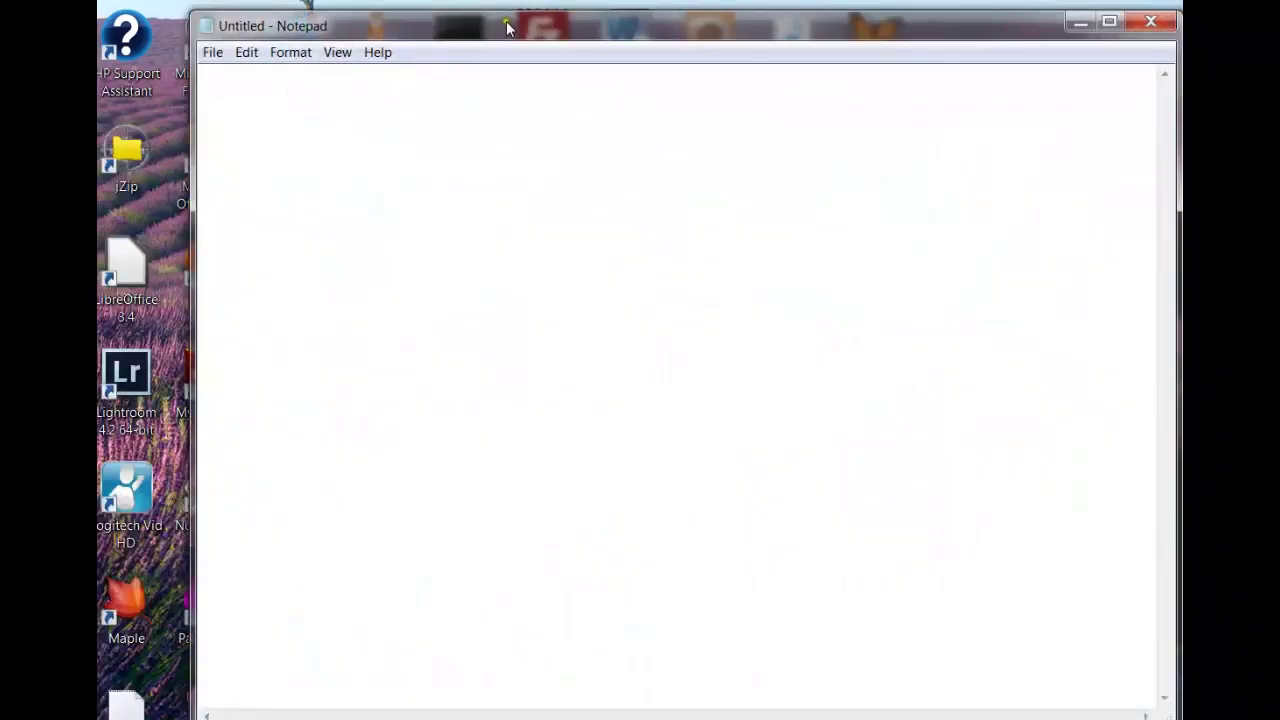
left_click_drag(509, 26, 660, 20)
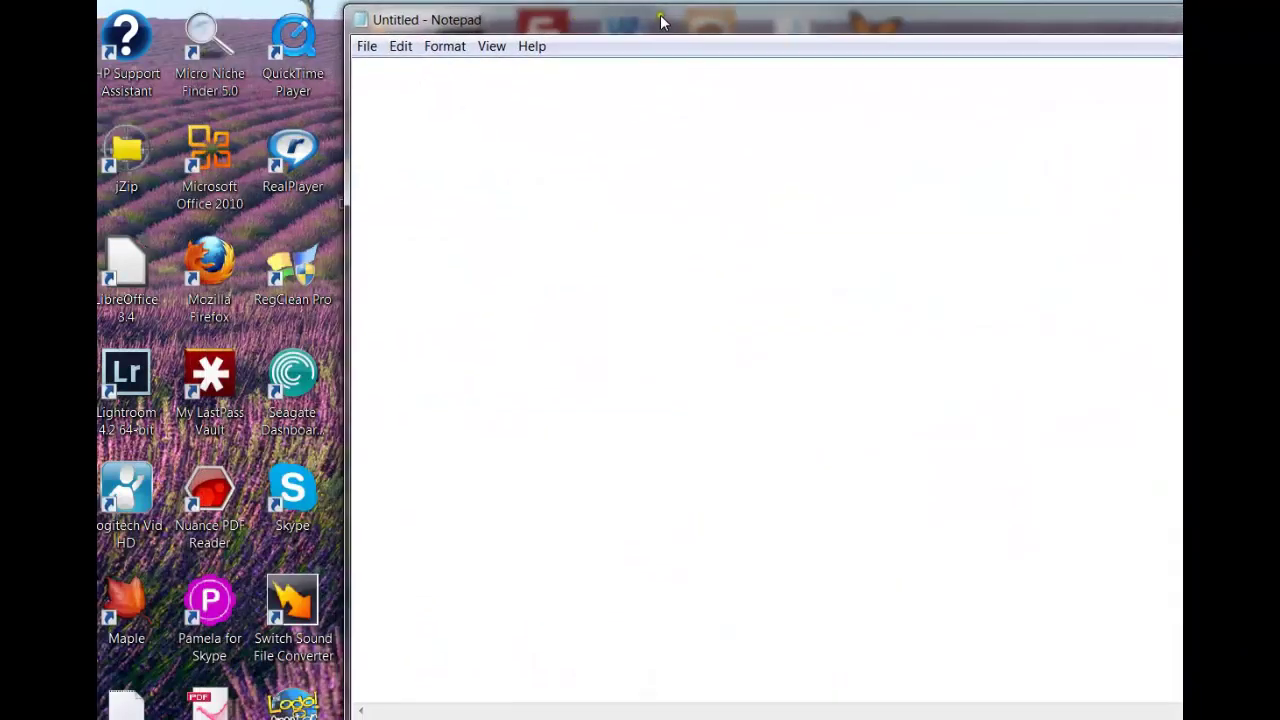
left_click(445, 47)
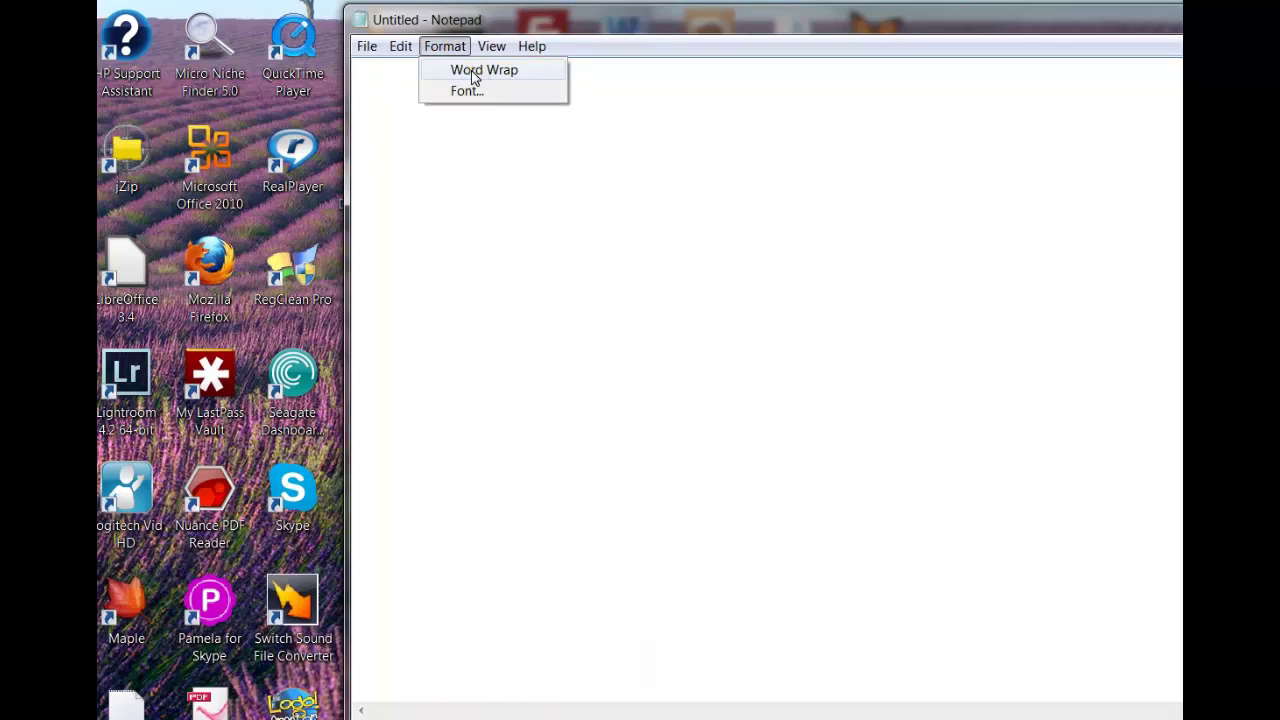
Open Email 6- PowerPoint-tip.txt from the Email Drip folder in Notepad and check the Word Wrap option.
left_click(366, 47)
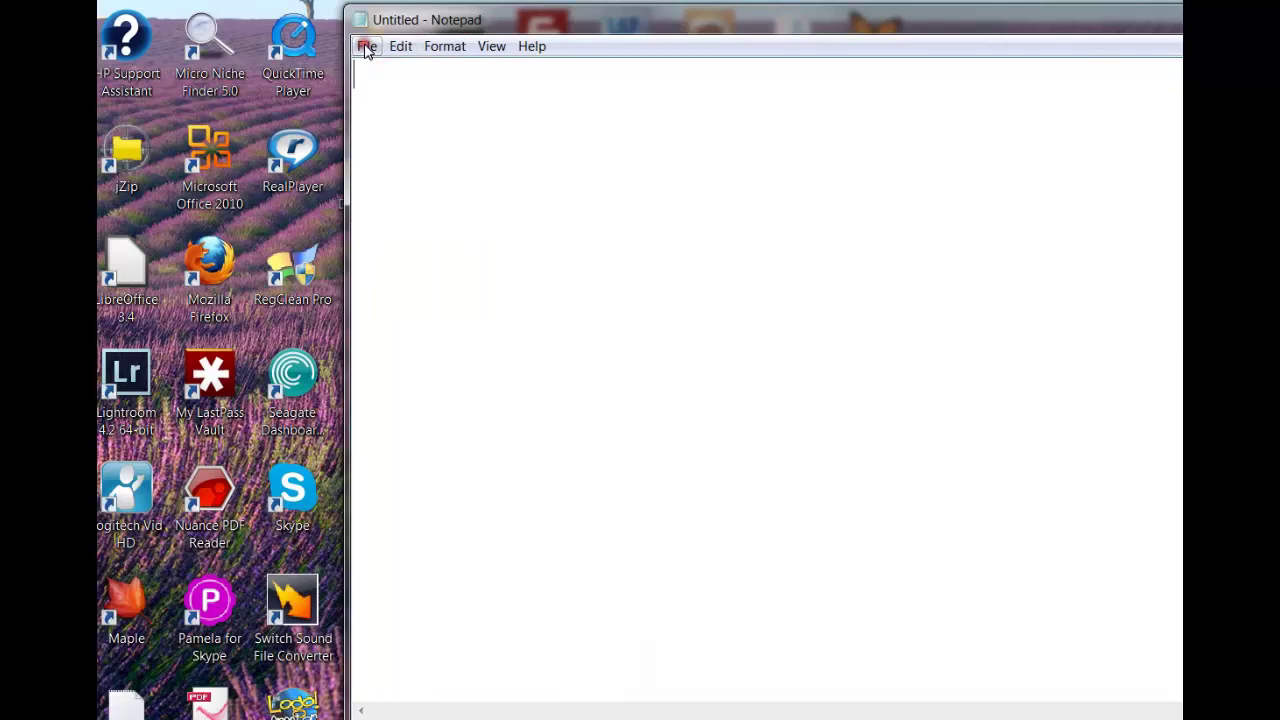
left_click(366, 47)
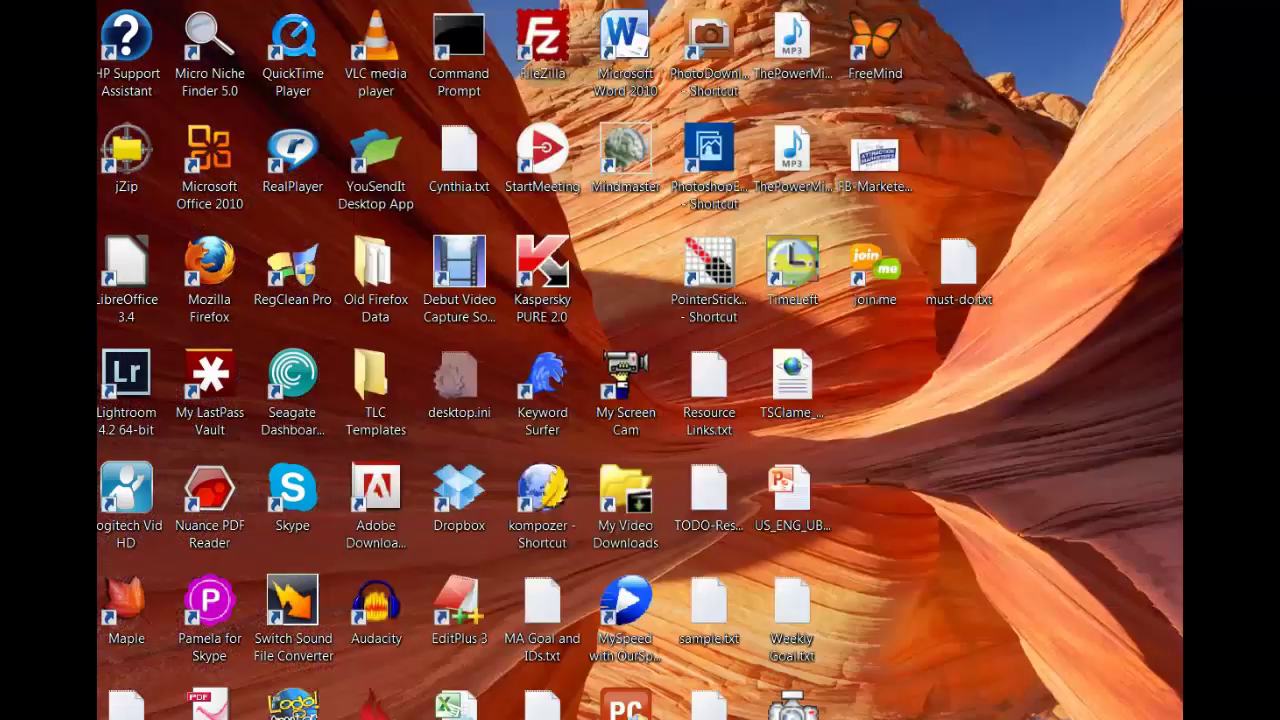
key("super")
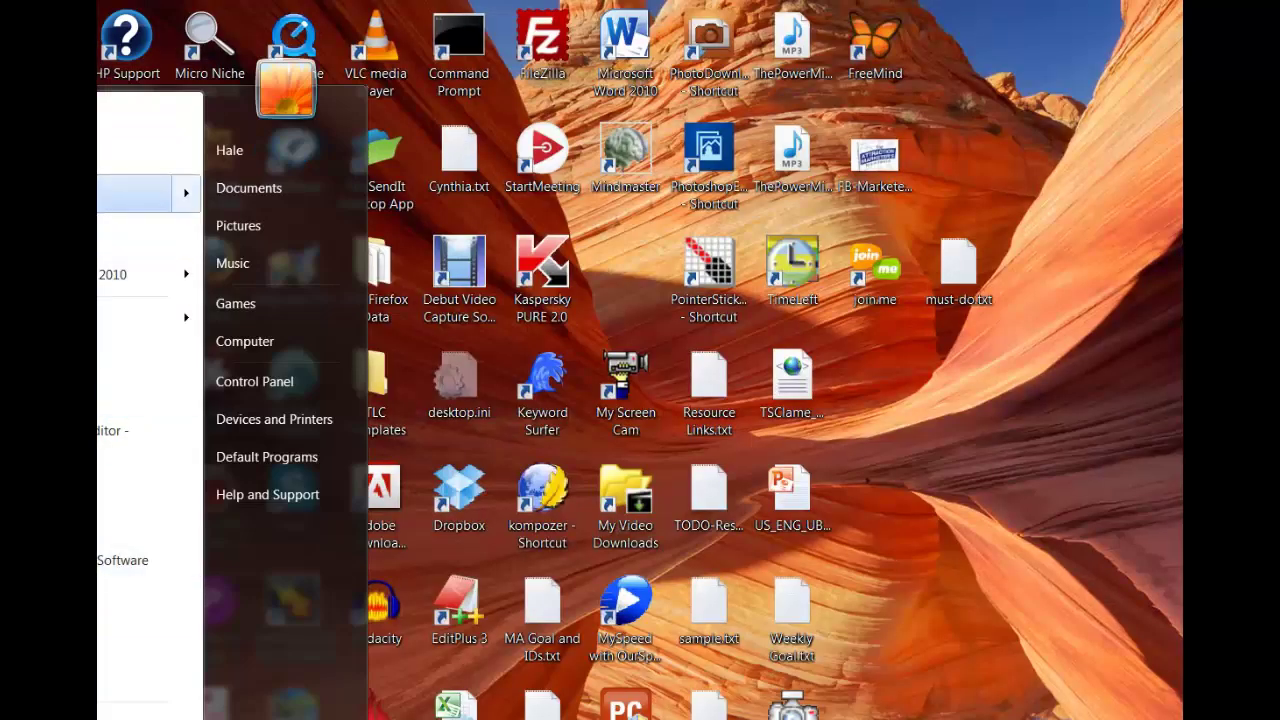
left_click(134, 193)
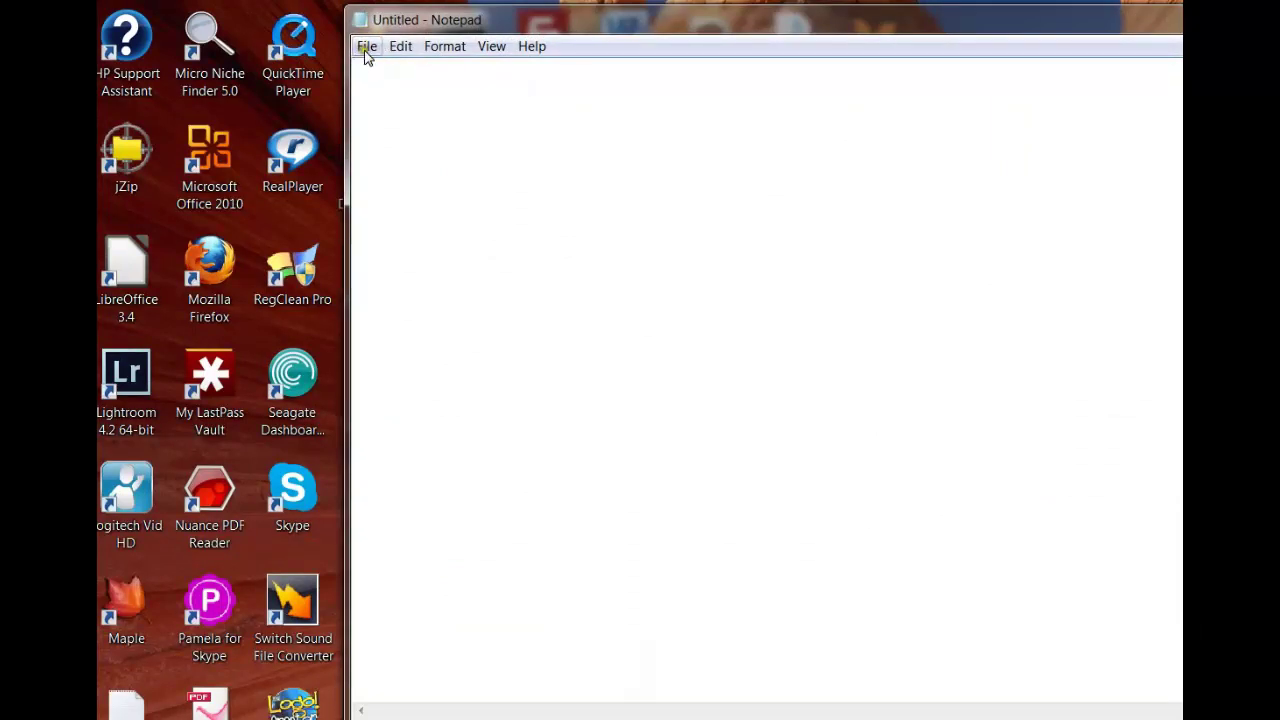
left_click(366, 50)
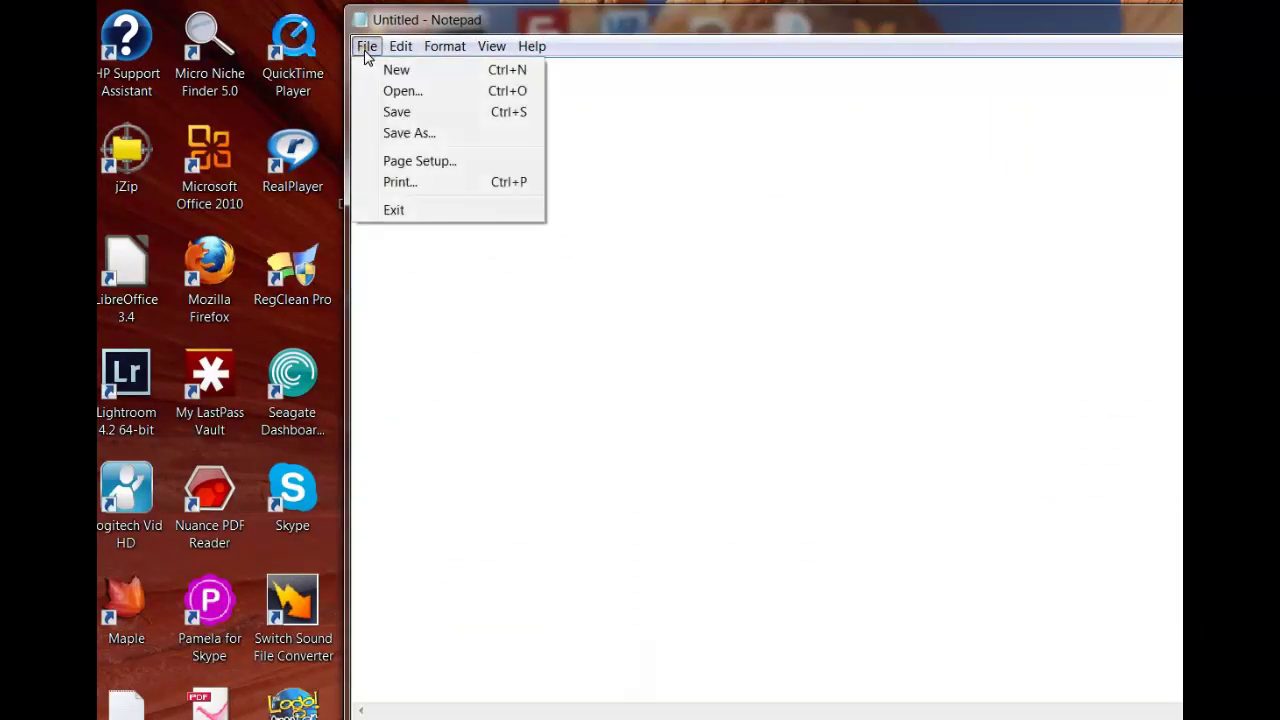
left_click(403, 93)
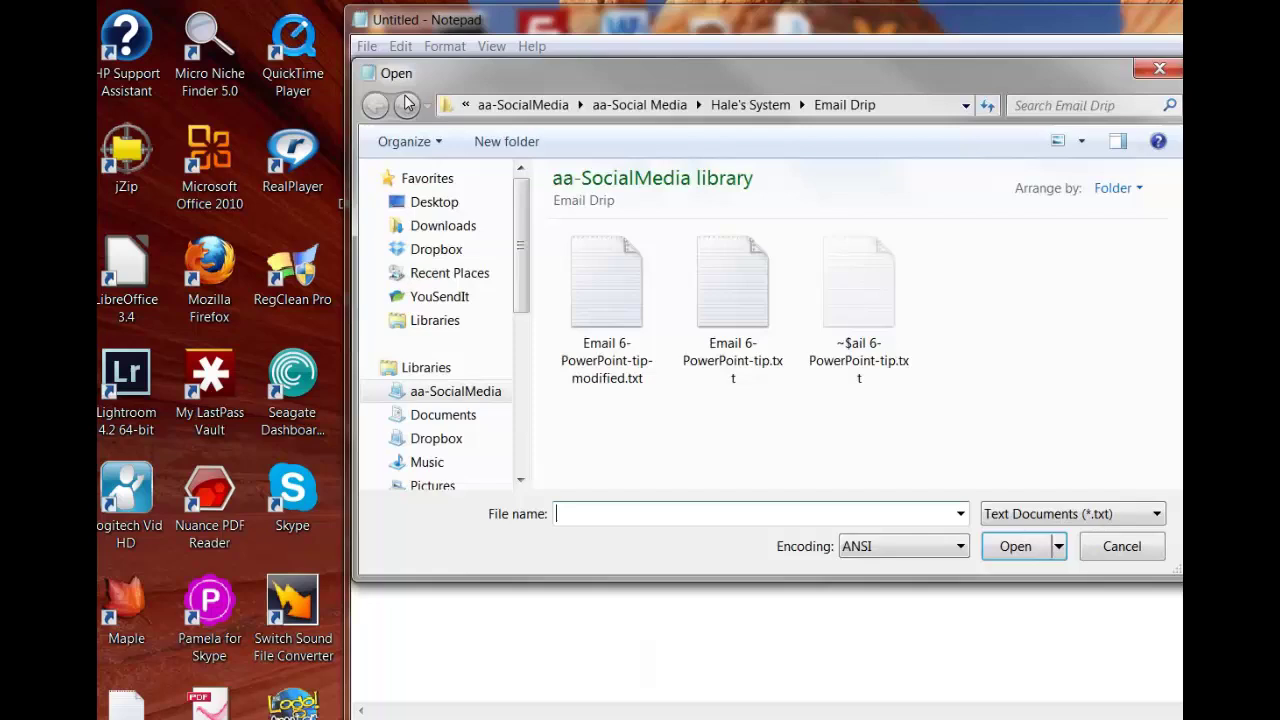
double_click(732, 300)
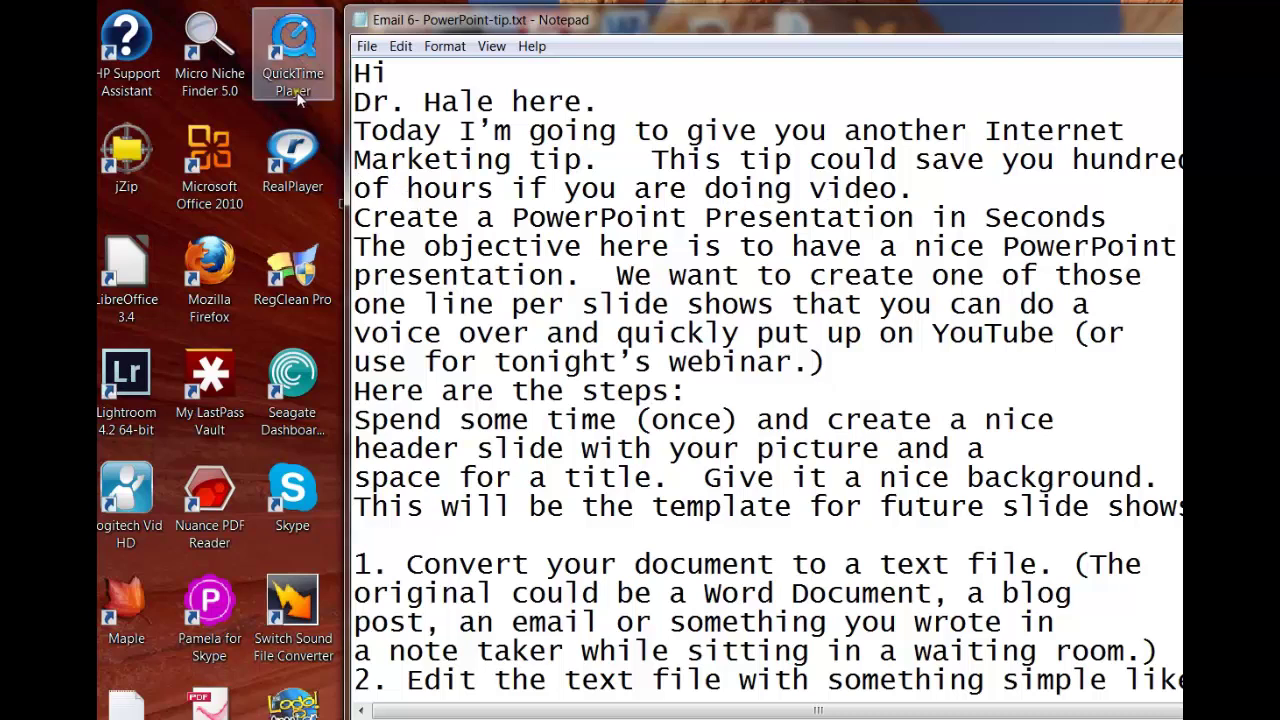
left_click(442, 47)
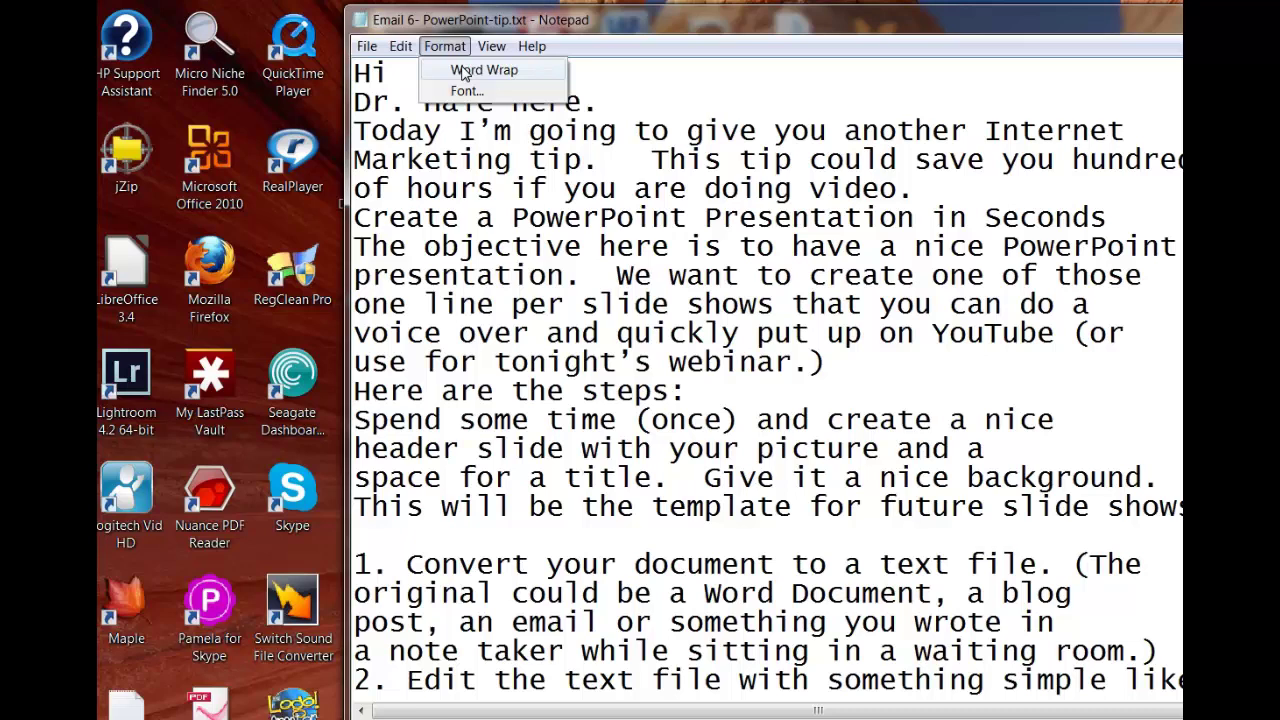
left_click(608, 98)
Delete the "Hi" greeting and the text of the self-introduction line below it.
left_click(443, 72)
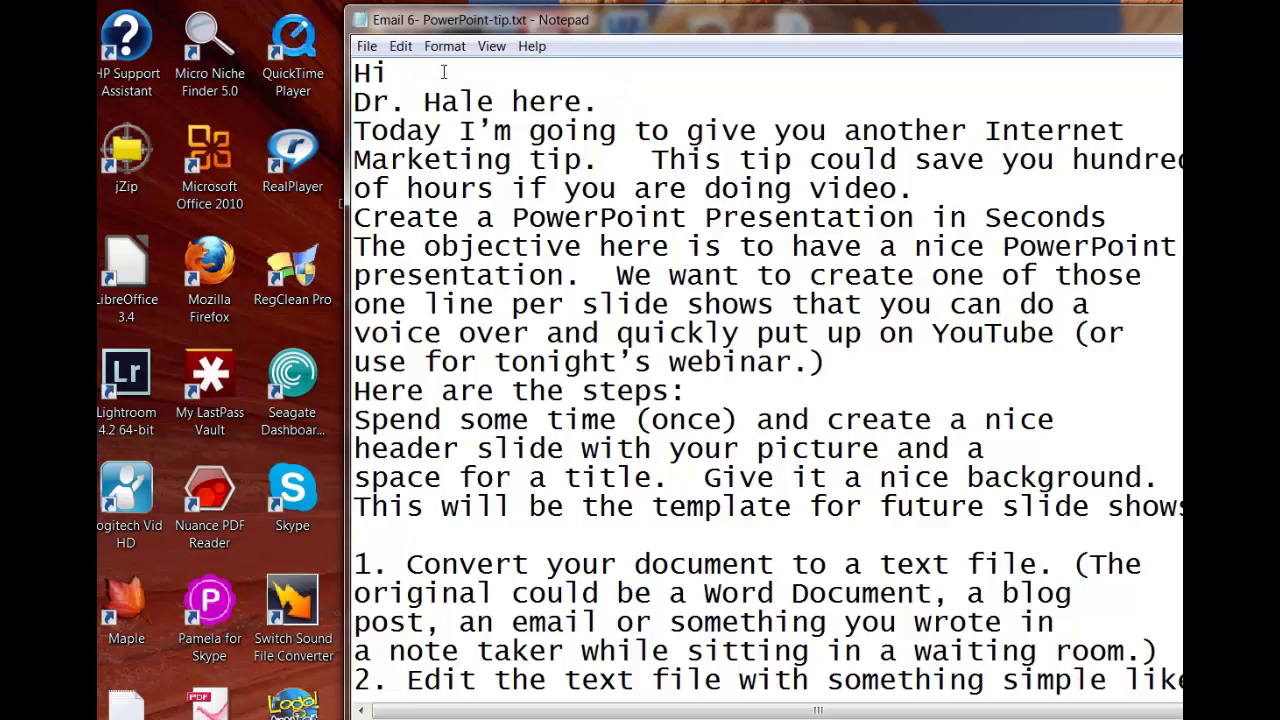
key("BackSpace")
key("BackSpace")
key("Down")
key("shift+End")
key("Delete")
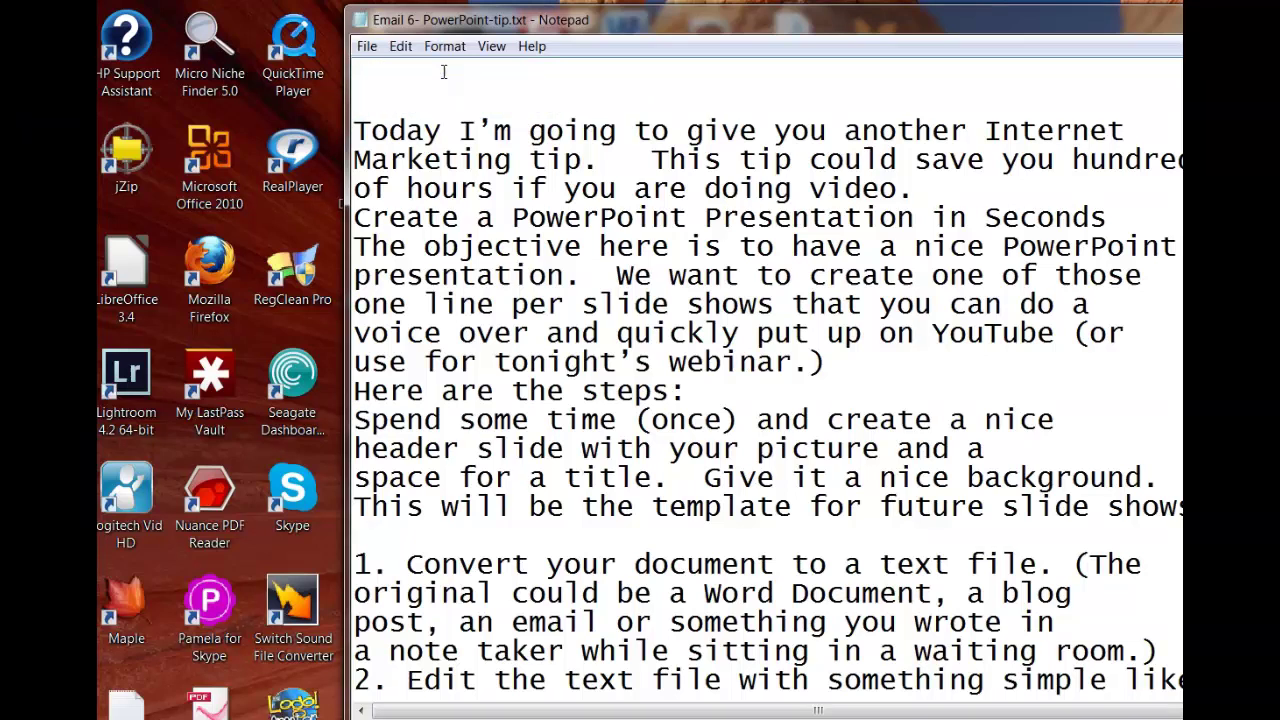
Move "This tip could save you hundreds" onto its own line, with a blank line after "Marketing tip.".
key("Down")
key("End")
key("Down")
key("Home")
key("Right")
key("Right")
key("Right")
key("Right")
key("Right")
key("Right")
key("Right")
key("Right")
key("Right")
key("Right")
key("Right")
key("Right")
key("Right")
key("Right")
key("Right")
key("Right")
key("Right")
key("Return")
key("Return")
Join the broken lines of the "Today I'm going to give you" and "This tip could save you" sentences into one line each.
key("Up")
key("Up")
key("Up")
key("End")
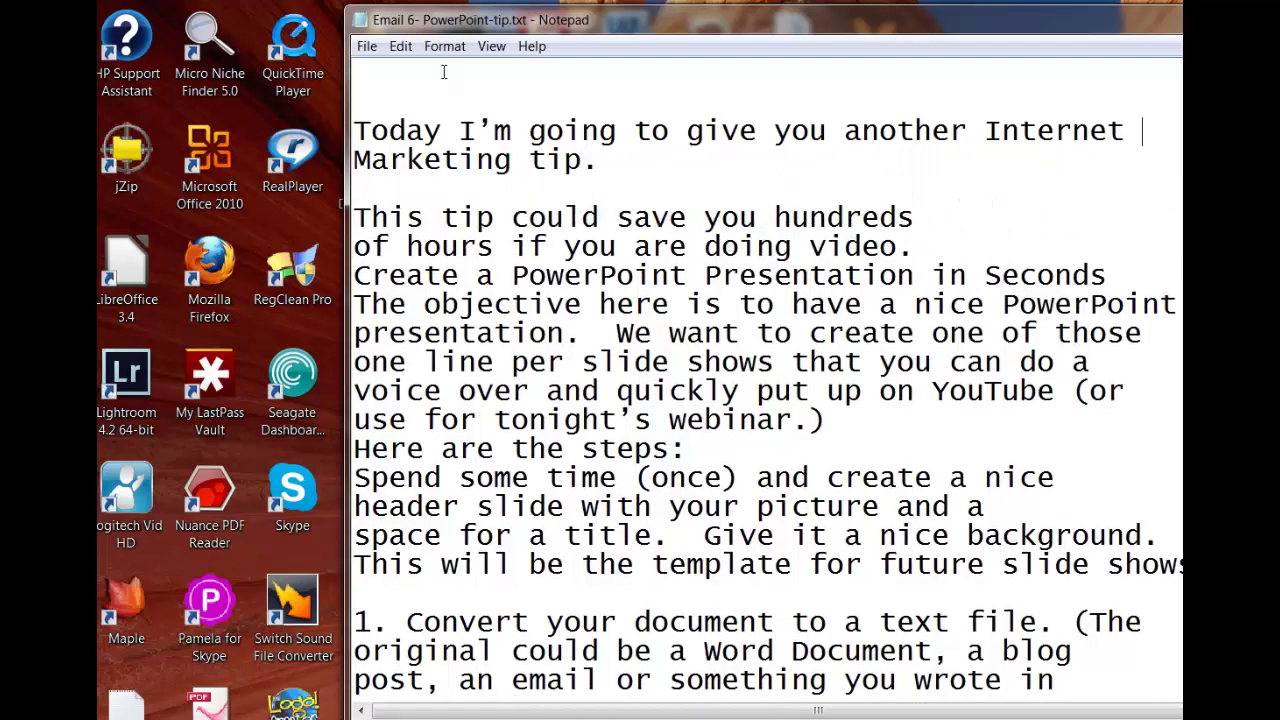
key("Delete")
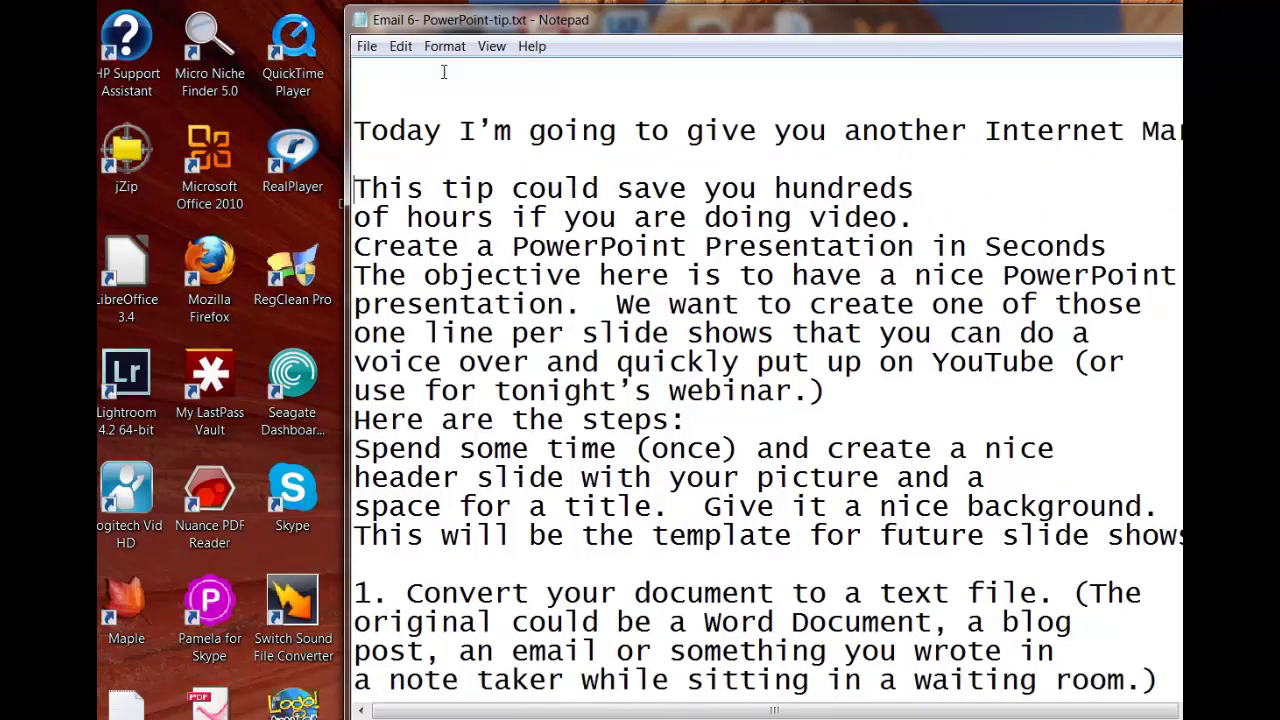
key("Down")
key("Down")
key("Delete")
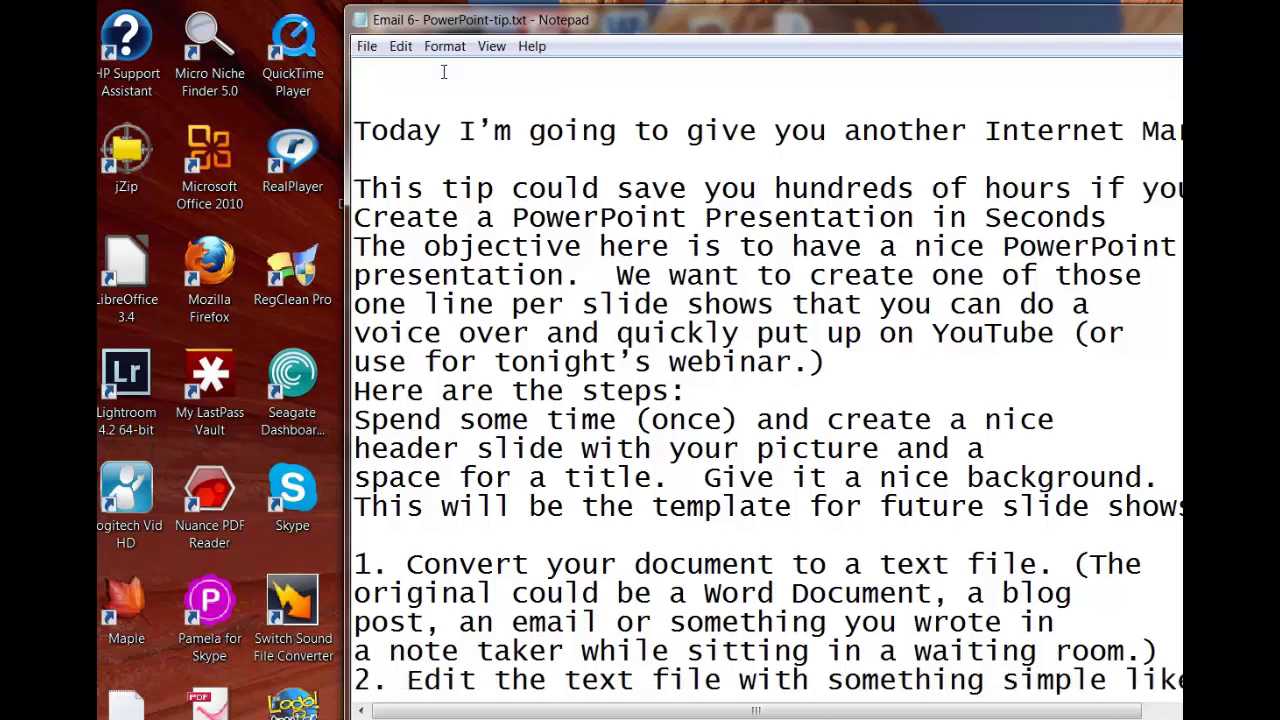
Insert a blank line above and below the heading "Create a PowerPoint Presentation in Seconds".
key("End")
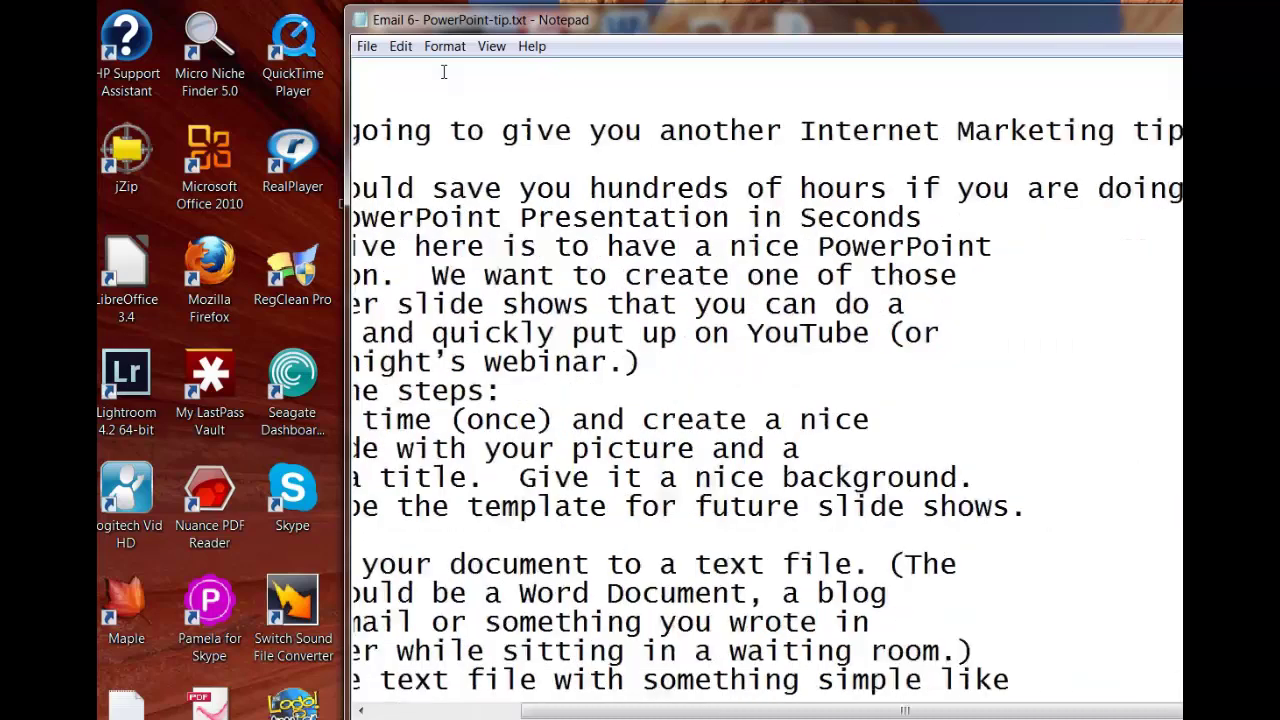
key("Return")
key("End")
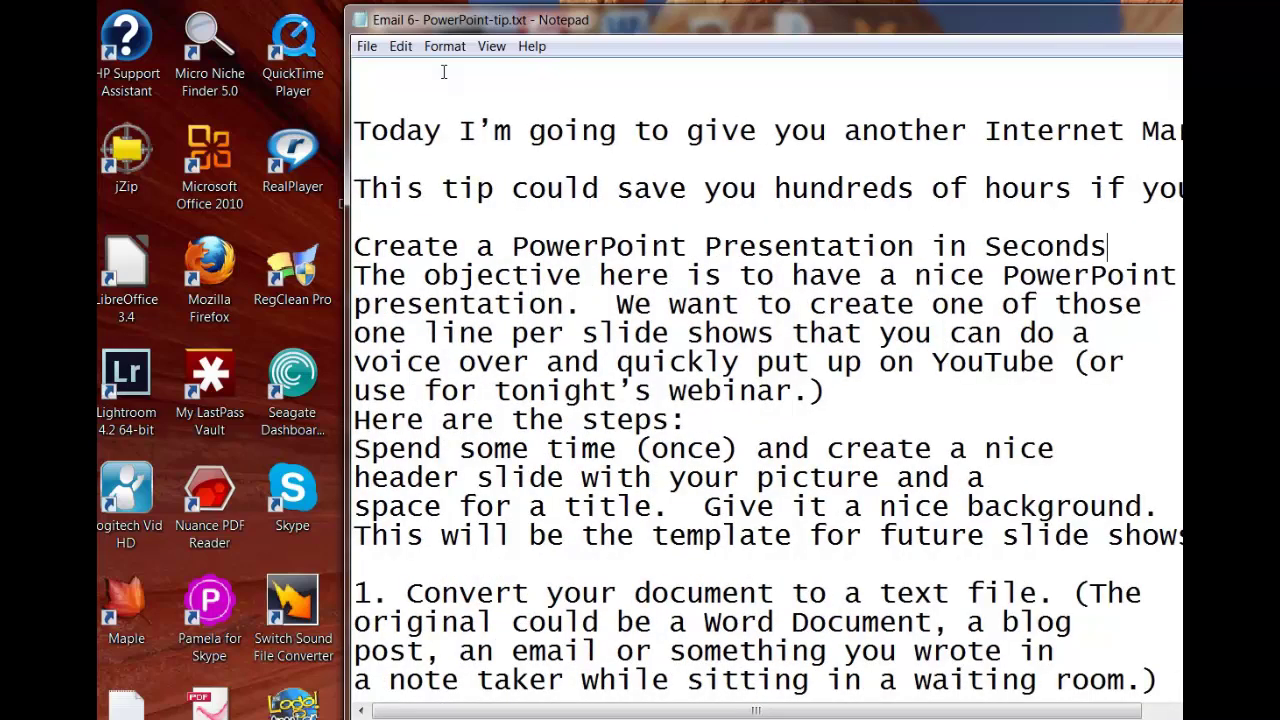
key("Return")
Join all lines of the paragraph starting "The objective here is" into one line ending with the tonight's webinar remark.
key("End")
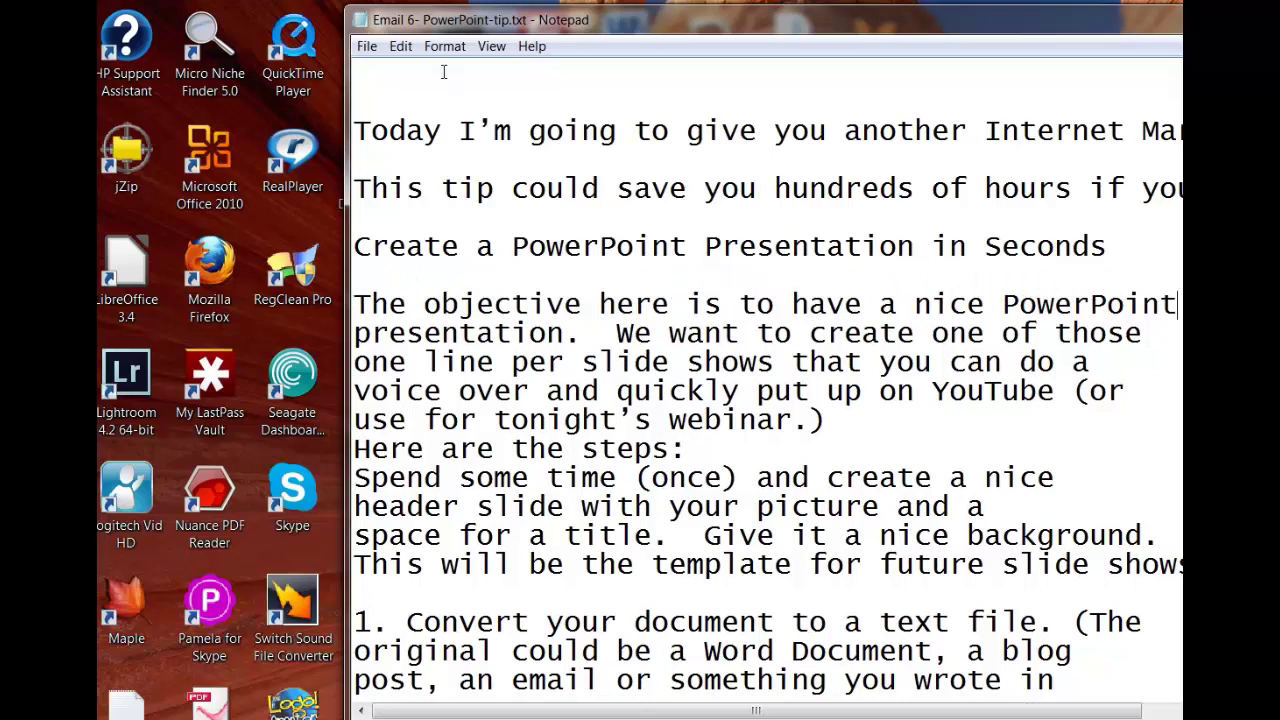
key("Delete")
key("End")
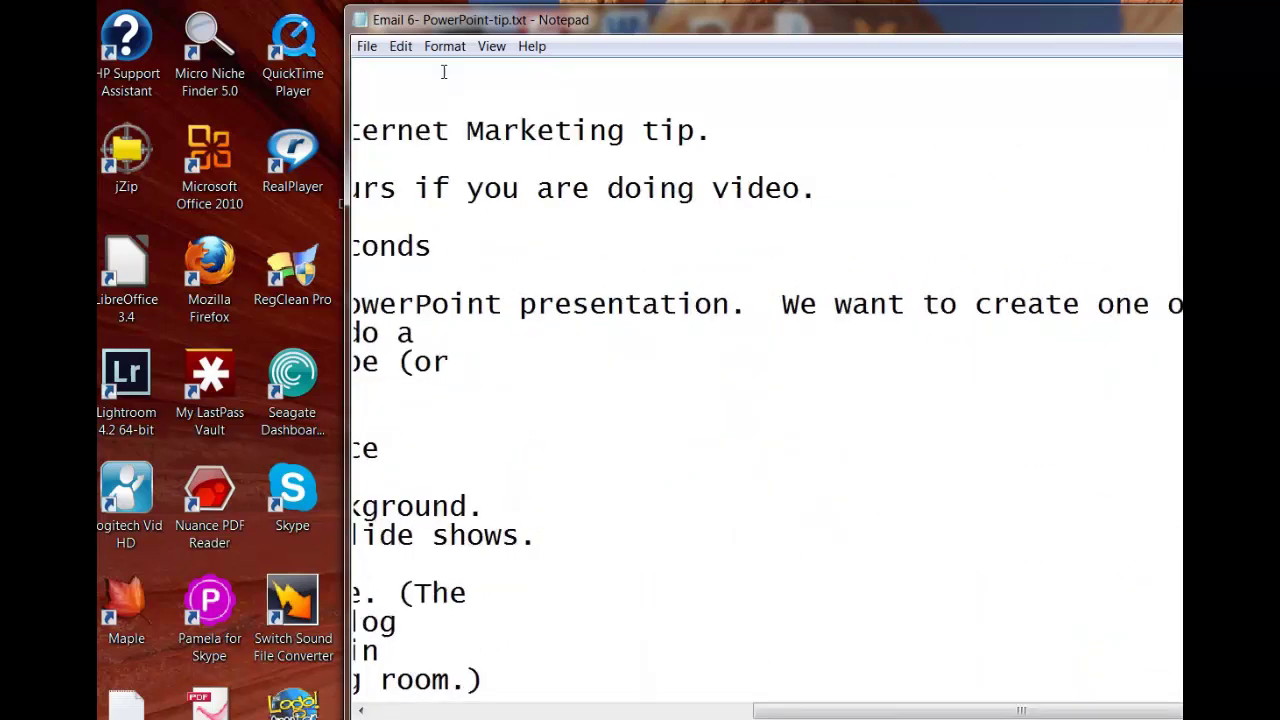
key("Delete")
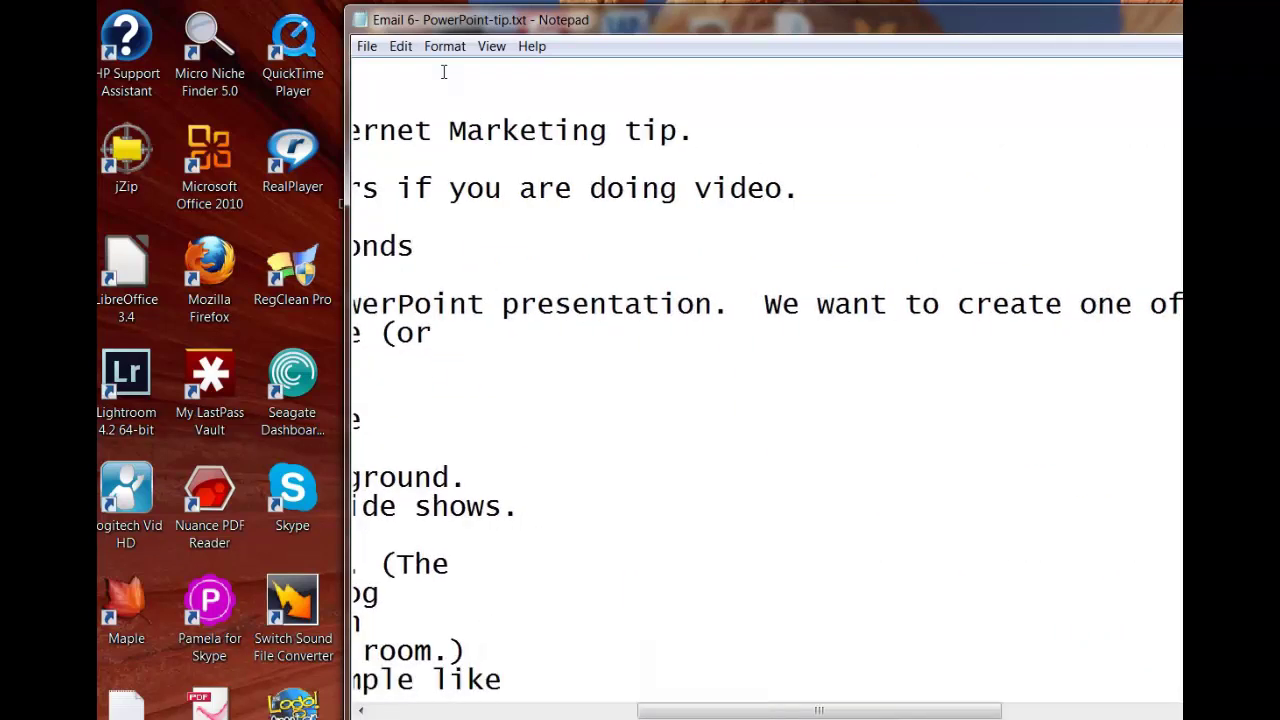
key("End")
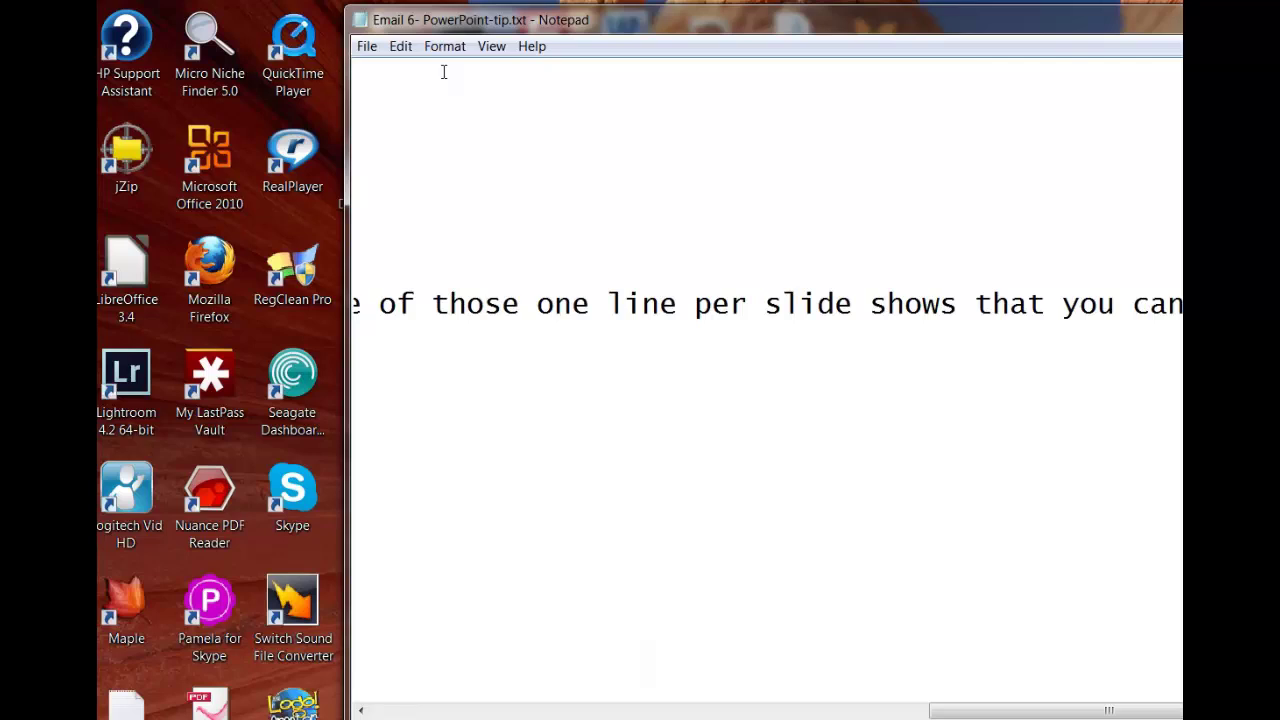
key("Delete")
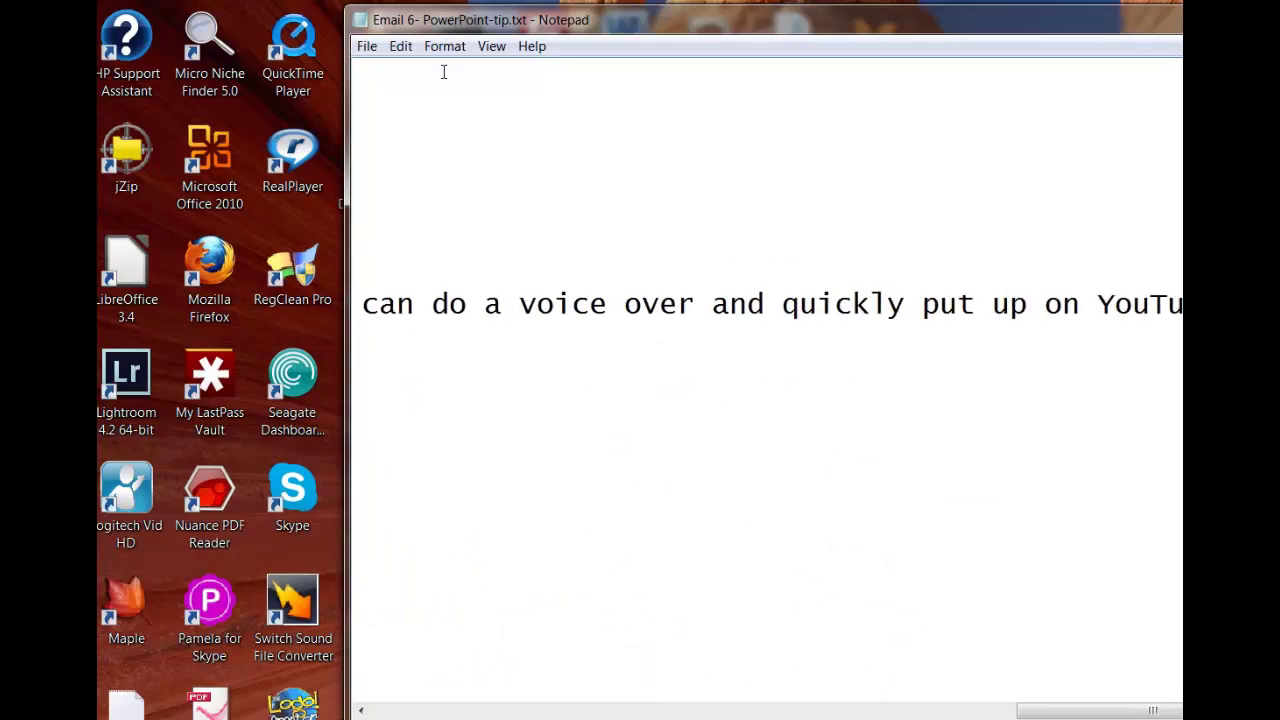
key("Delete")
key("Right")
key("Right")
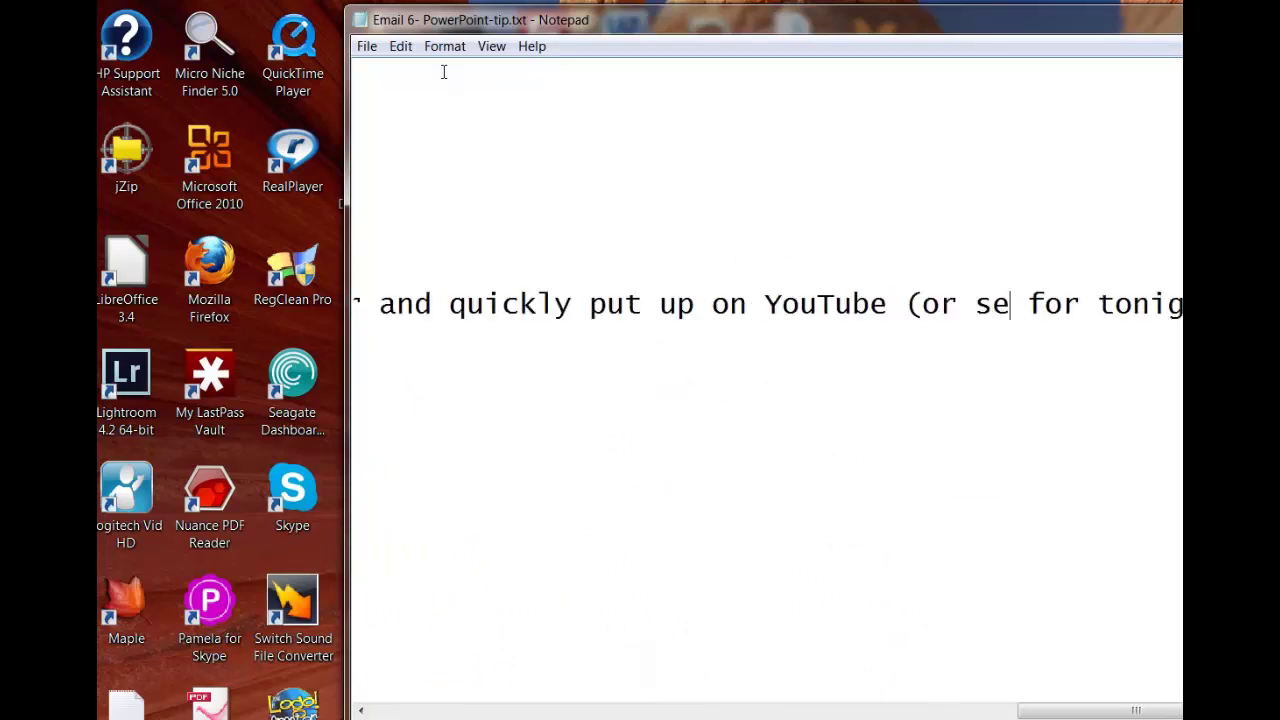
Insert a blank line above and below "Here are the steps:".
key("Home")
key("Down")
key("Return")
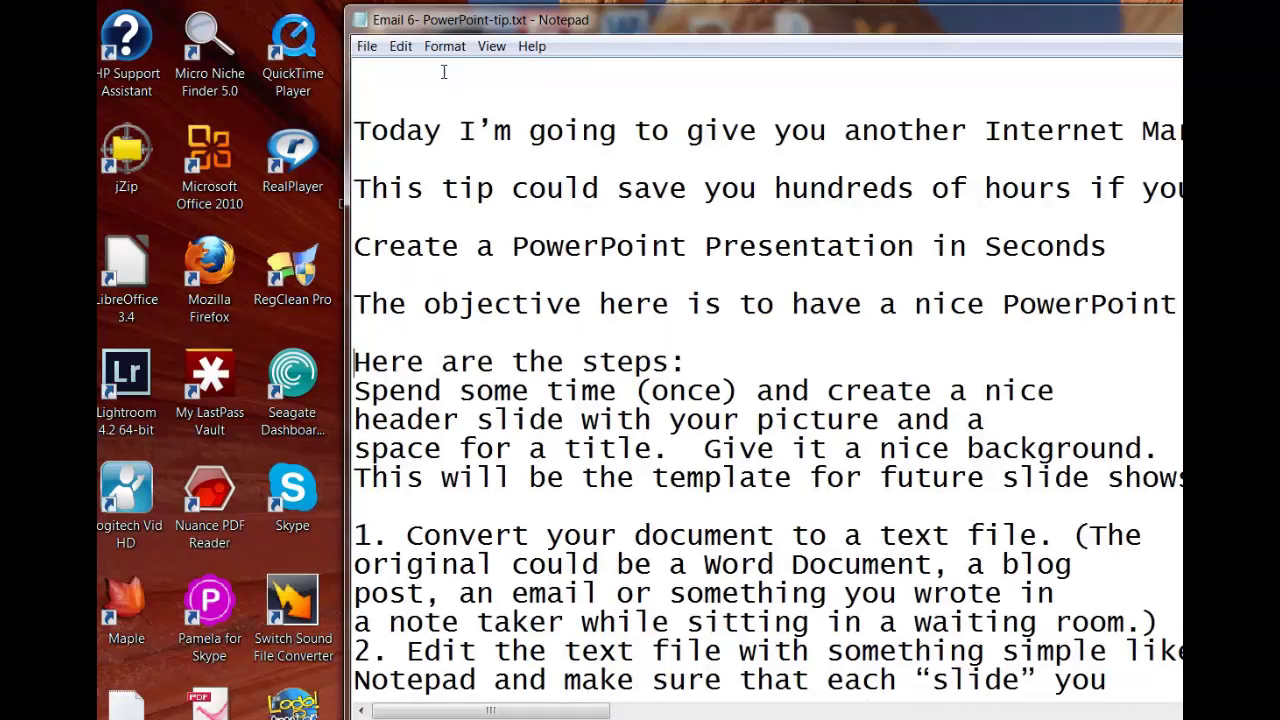
key("Down")
key("Return")
key("End")
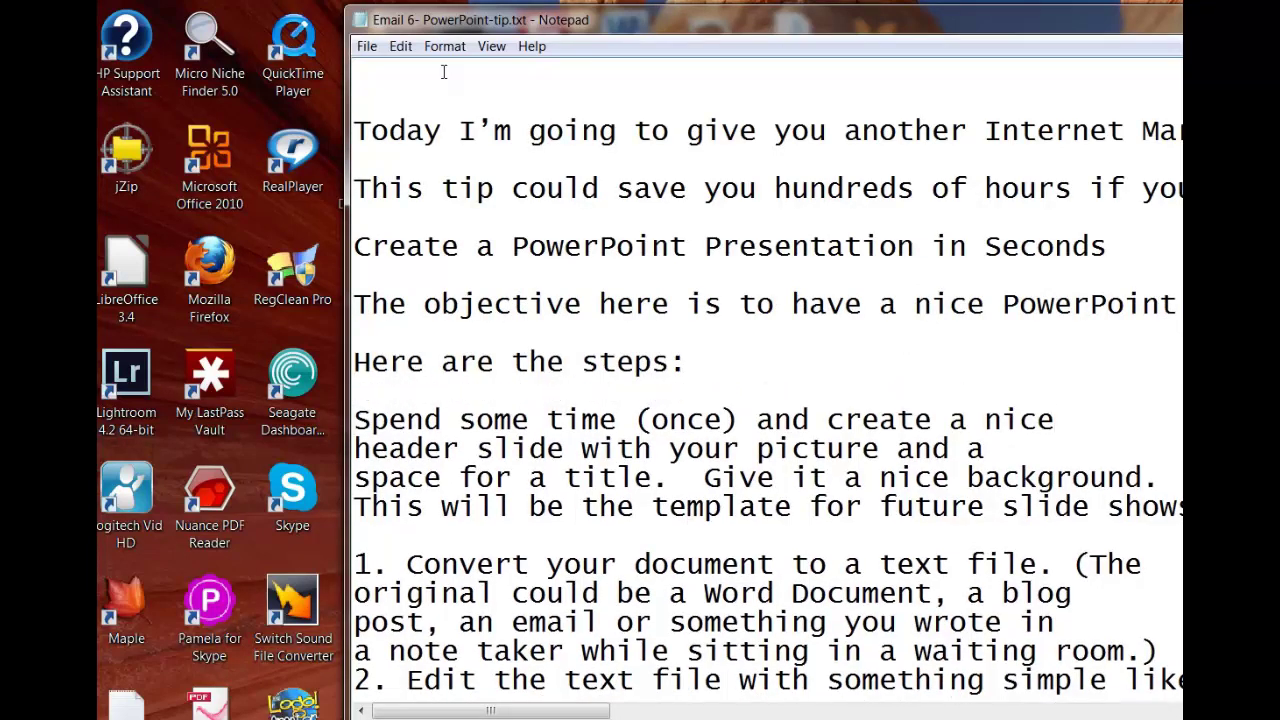
Join the "Spend some time (once)" lines into one ending "nice background." and insert a blank line before "This will be the template".
key("Delete")
key("End")
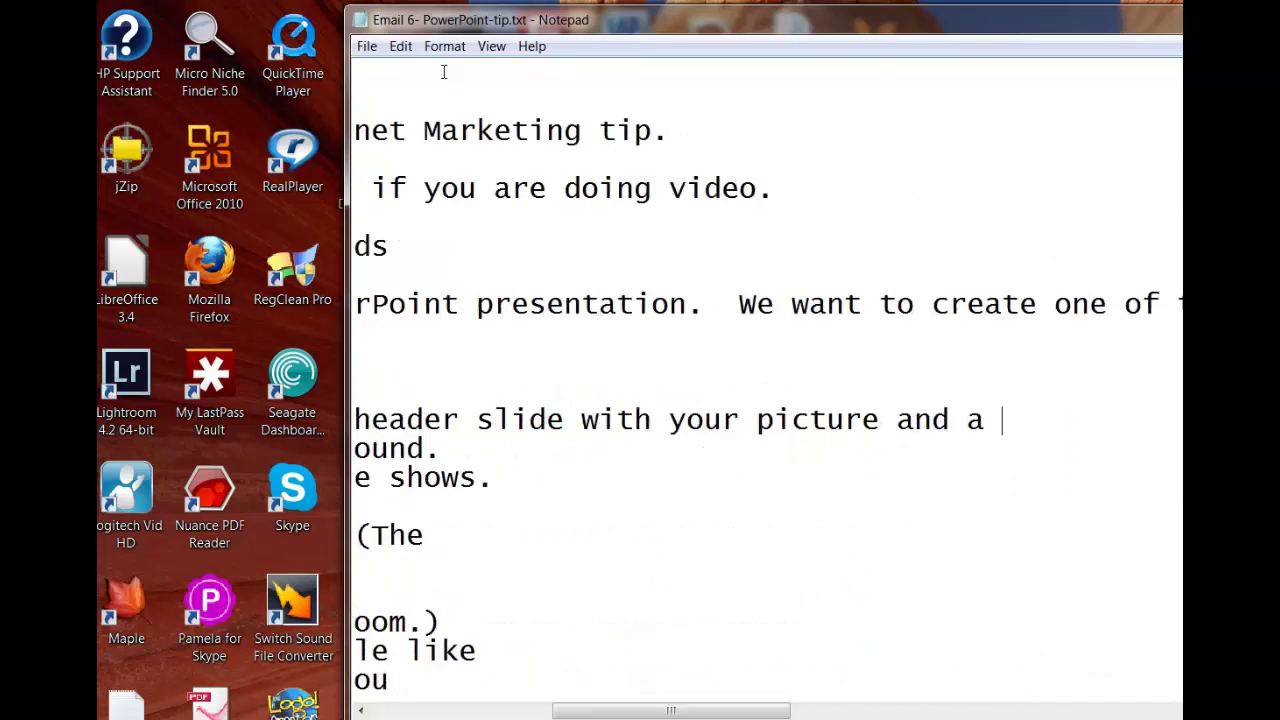
key("Delete")
key("End")
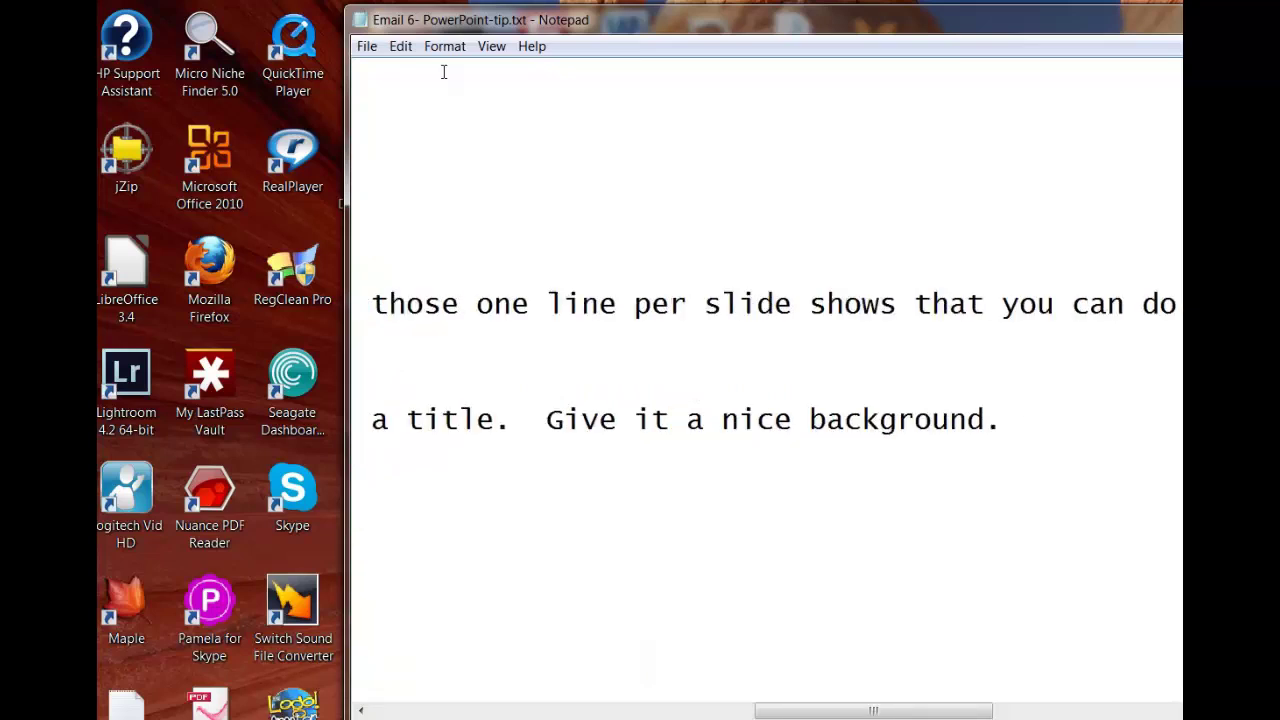
key("Home")
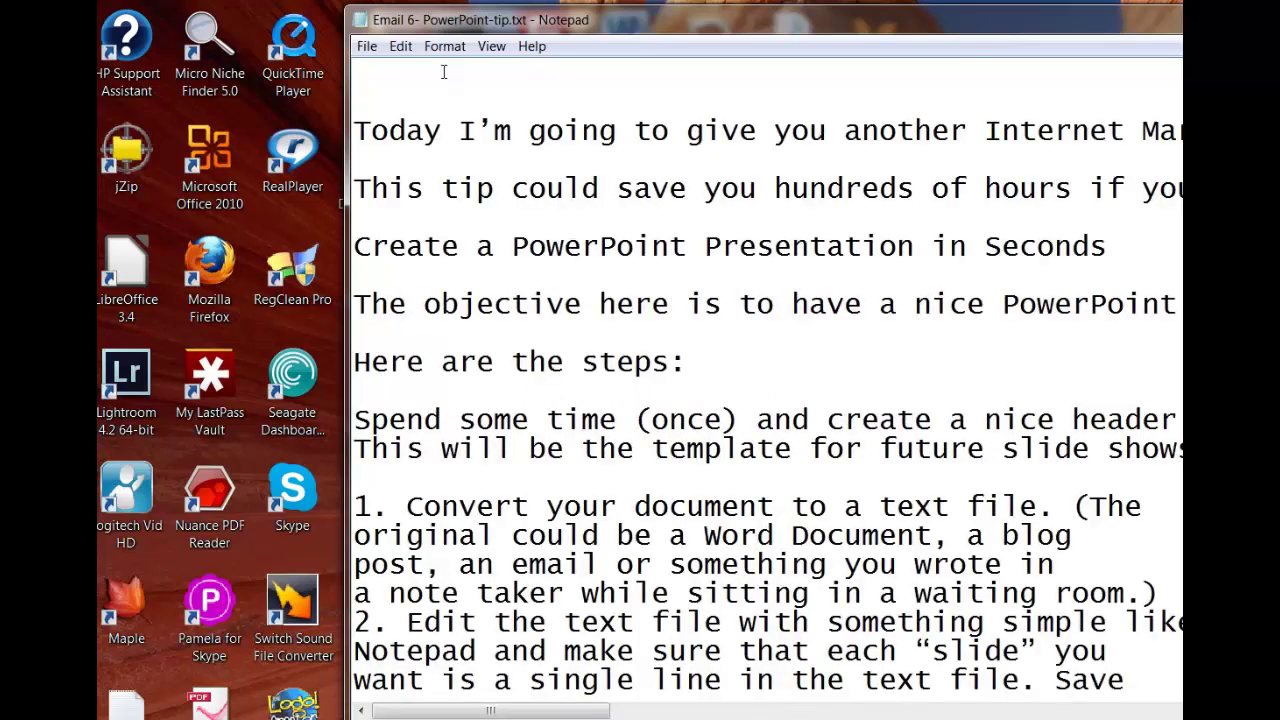
key("Down")
key("Return")
Join the lines of item 1, "Convert your document", into one line and insert a blank line before item 2.
key("Down")
key("Down")
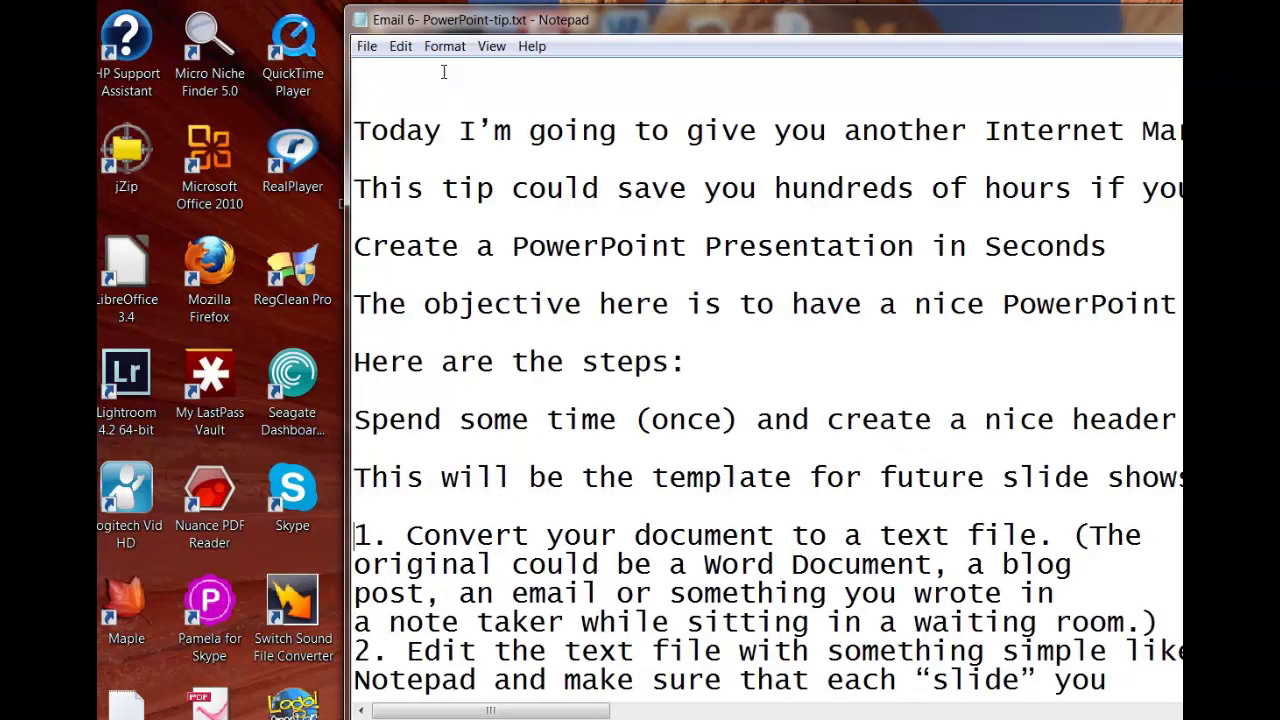
key("End")
key("Delete")
key("End")
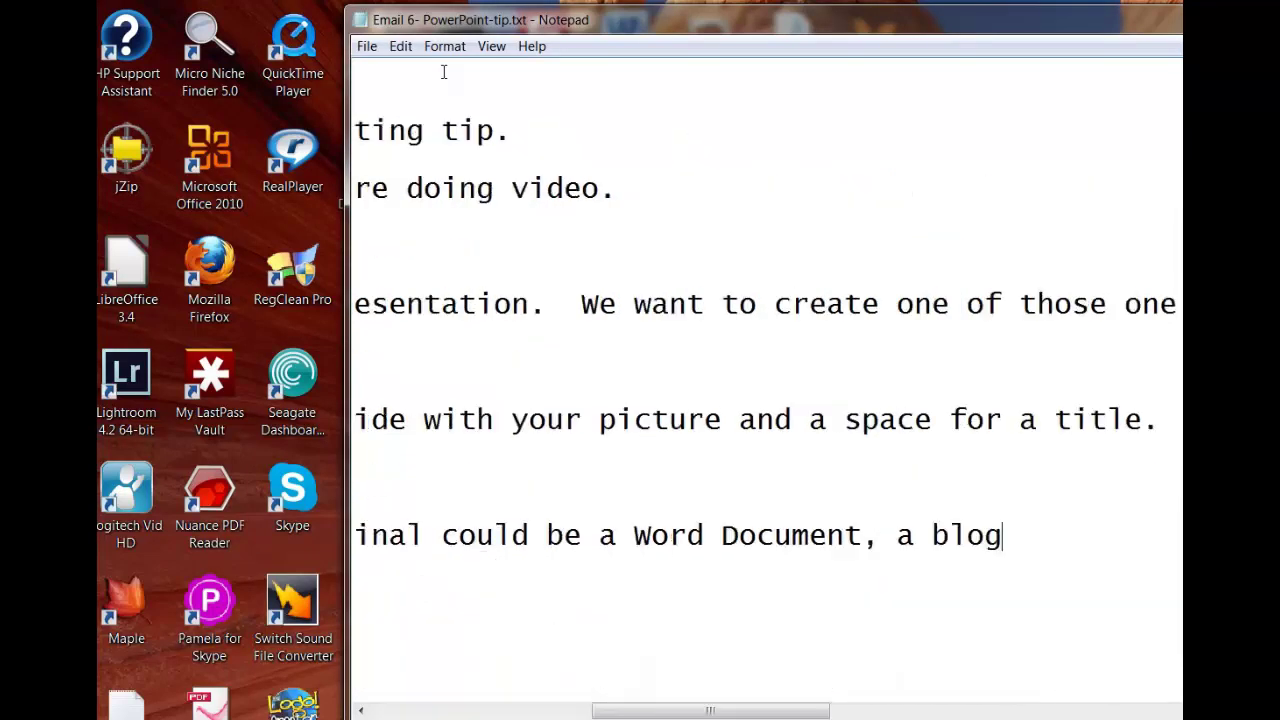
key("Delete")
key("End")
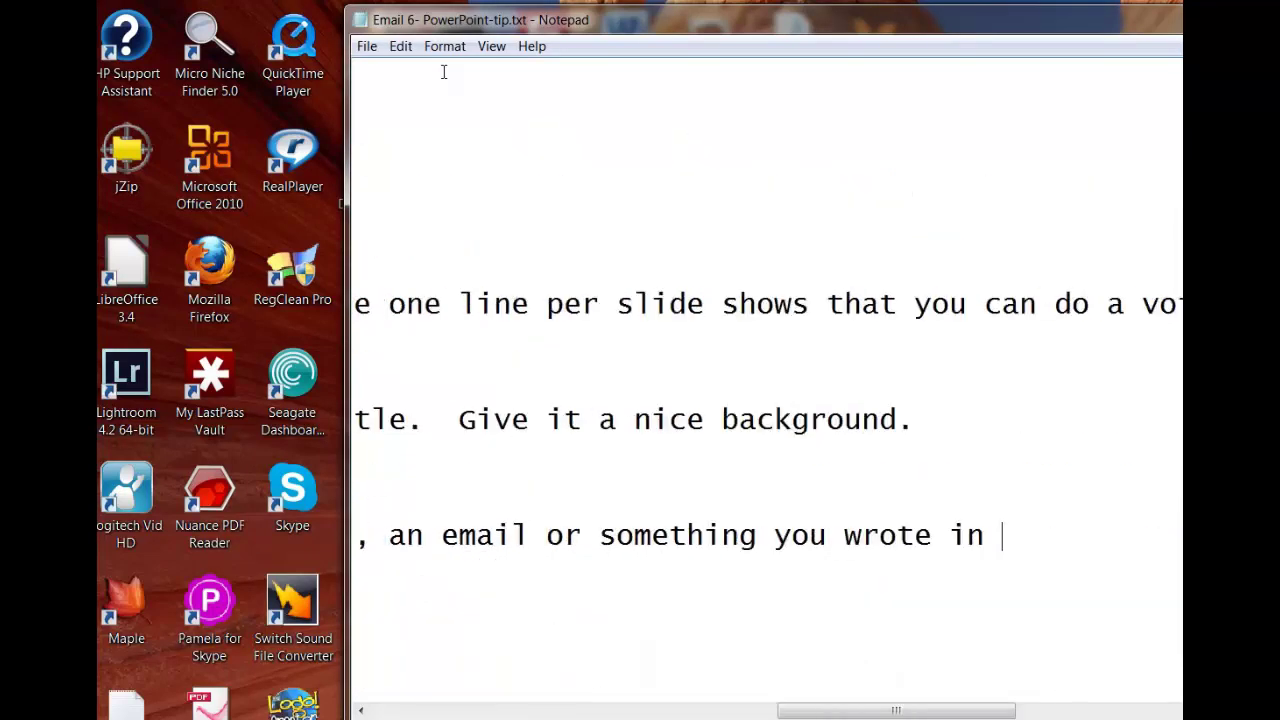
key("Delete")
key("Home")
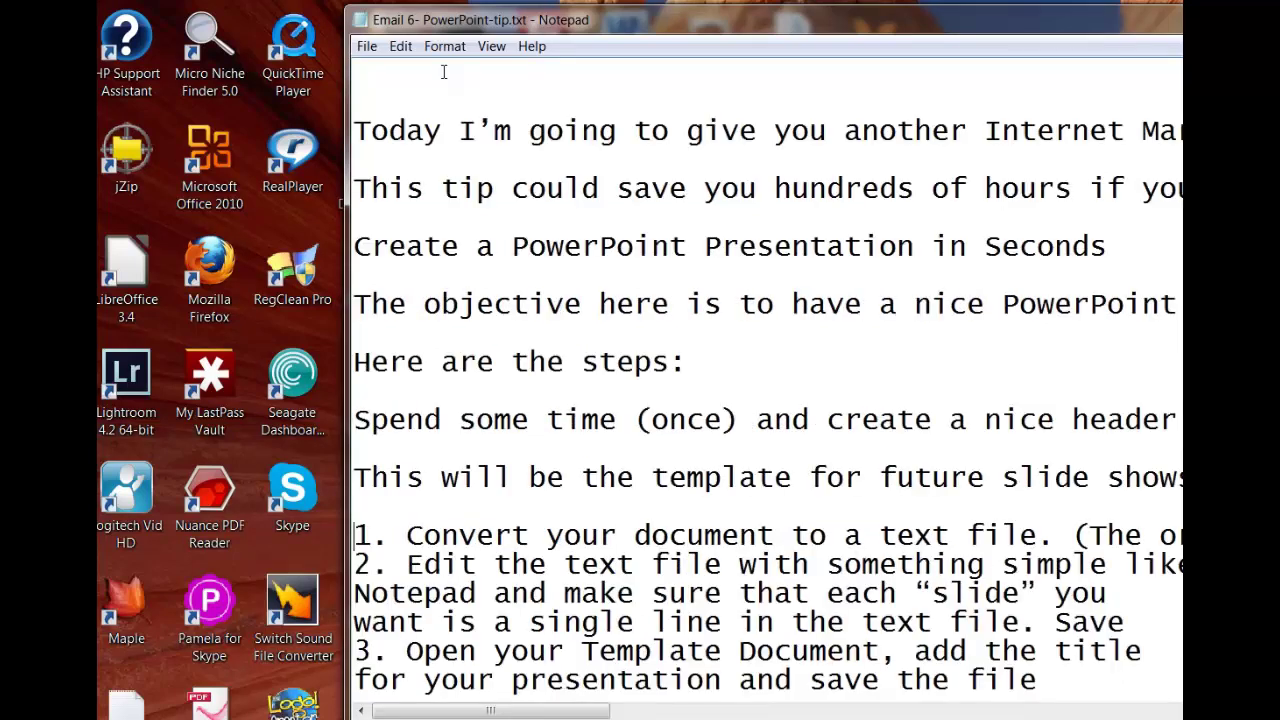
key("Down")
key("Return")
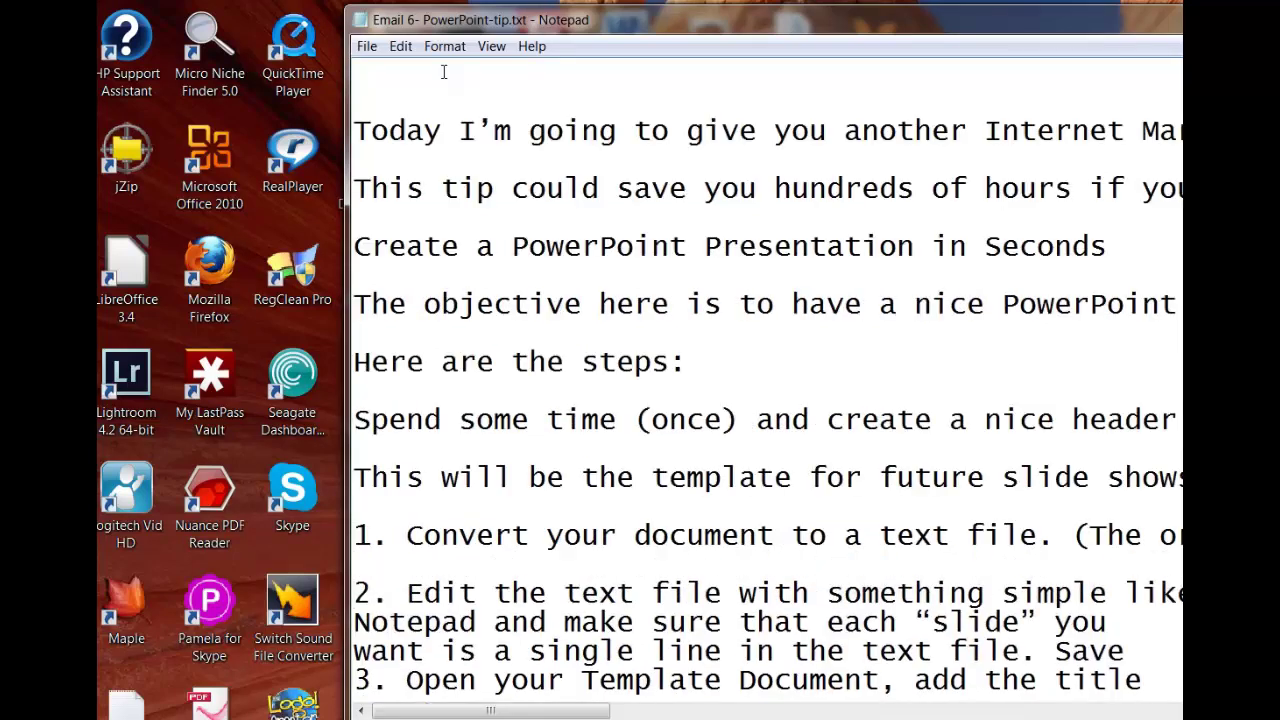
Join the broken lines of item 2, "Edit the text file", into a single line through the word "Save".
key("Delete")
key("End")
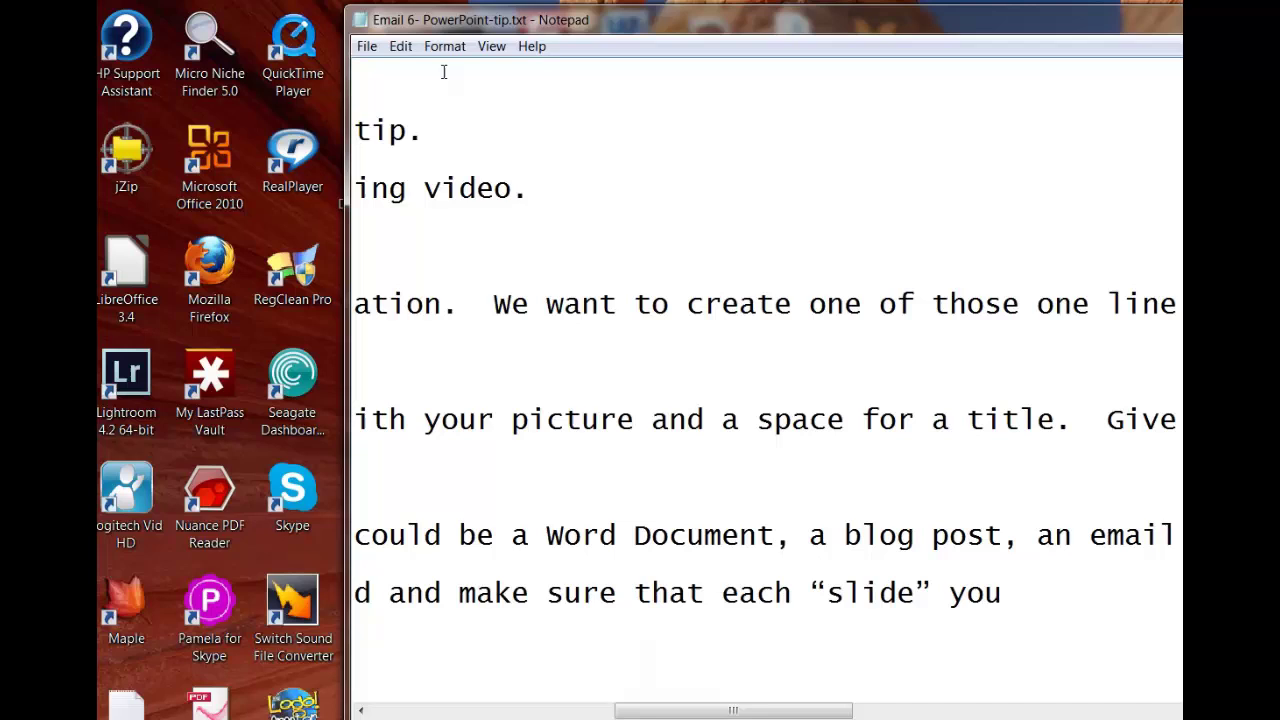
key("Delete")
key("End")
key("Delete")
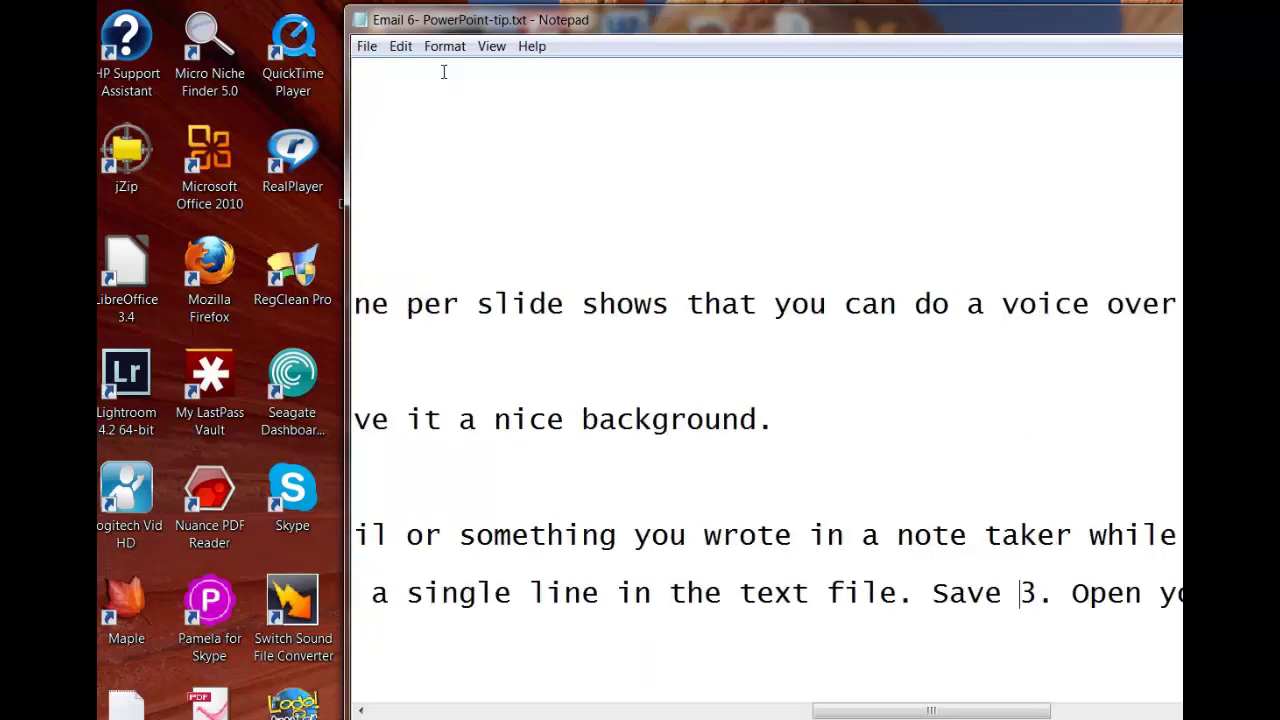
Split "3. Open your Template Document" off the end of item 2, onto its own line with a blank line above.
key("End")
key("Left")
key("Left")
key("Left")
key("Left")
key("Left")
key("Left")
key("Left")
key("Left")
key("Left")
key("Left")
key("Left")
key("Left")
key("Left")
key("Left")
key("Left")
key("Left")
key("Left")
key("Left")
key("Left")
key("Left")
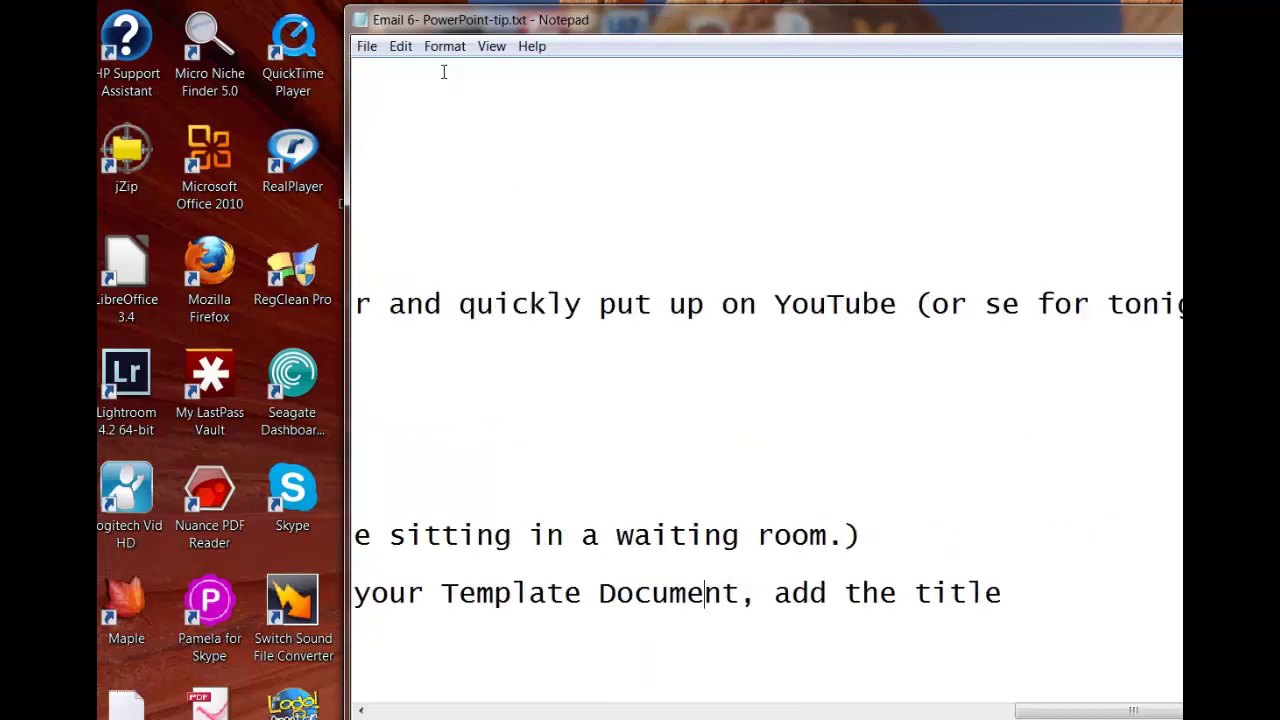
key("Left")
key("Left")
key("Left")
key("Left")
key("Left")
key("Left")
key("Left")
key("Left")
key("Right")
key("Right")
key("Right")
key("Right")
key("Right")
key("Right")
key("Right")
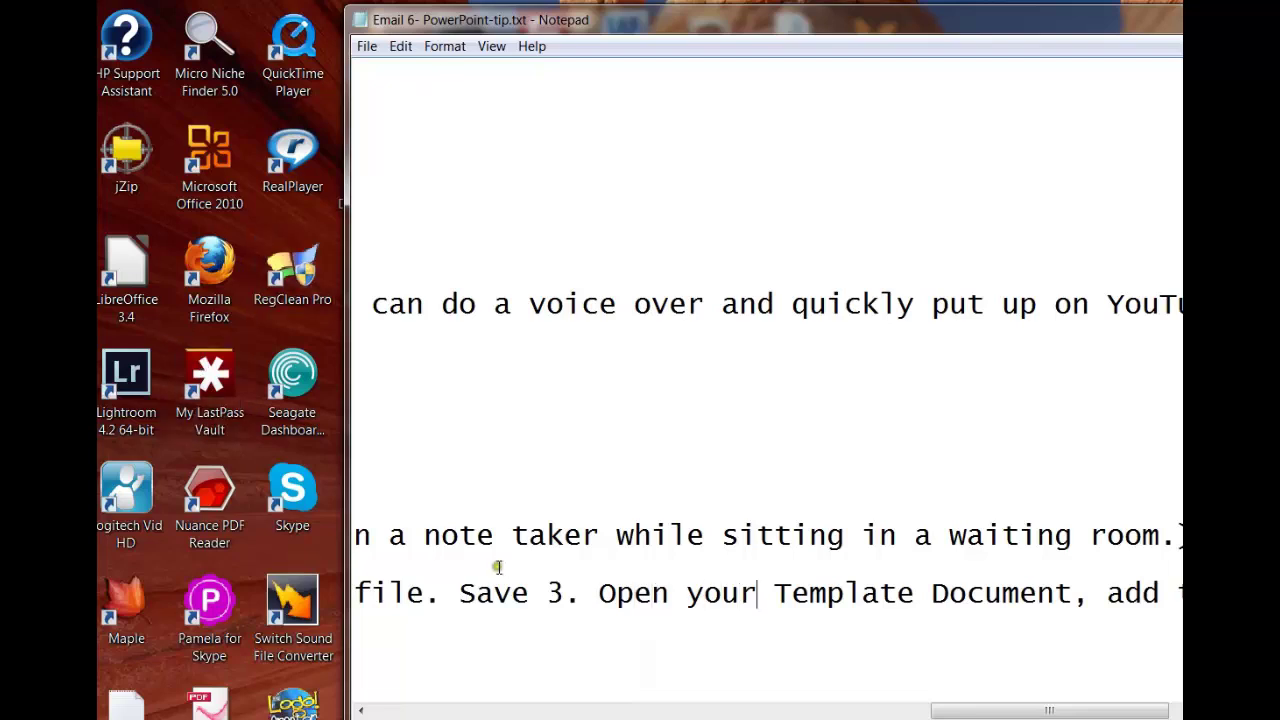
double_click(537, 594)
key("Right")
key("Left")
key("Return")
key("Return")
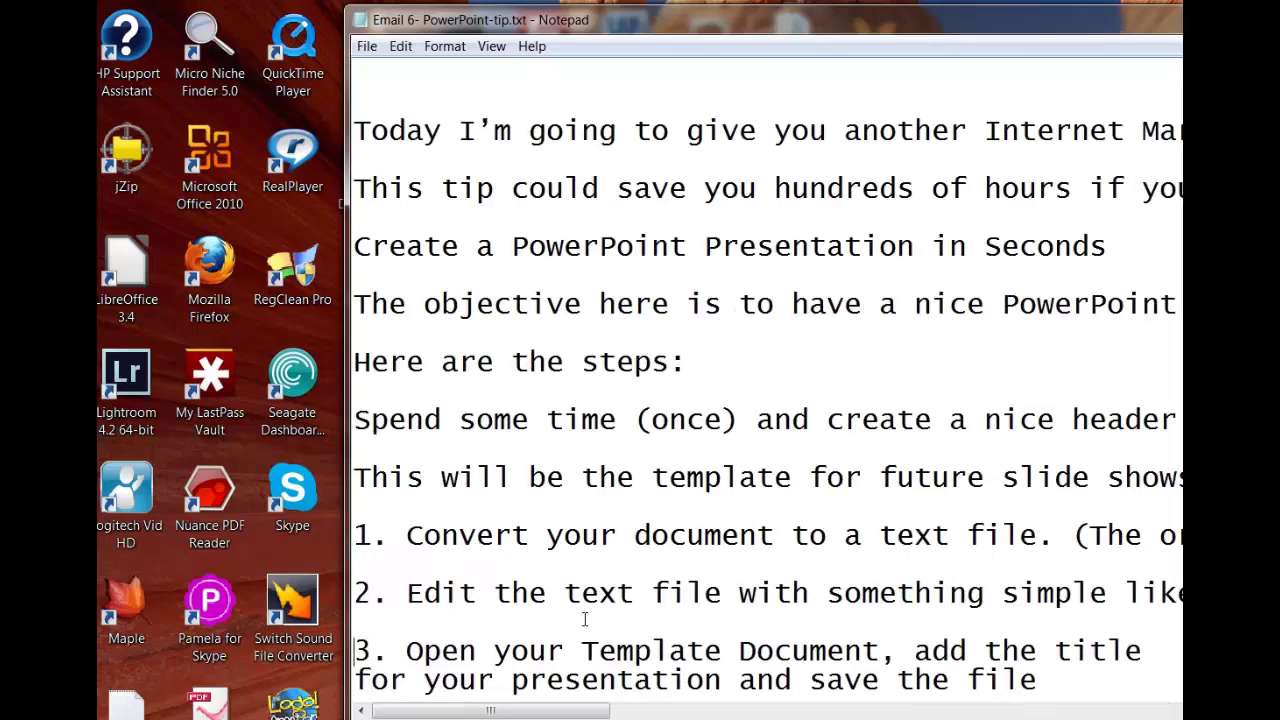
Join the lines of item 3, "Open your Template Document", into one line and insert a blank line before item 4.
key("End")
key("Delete")
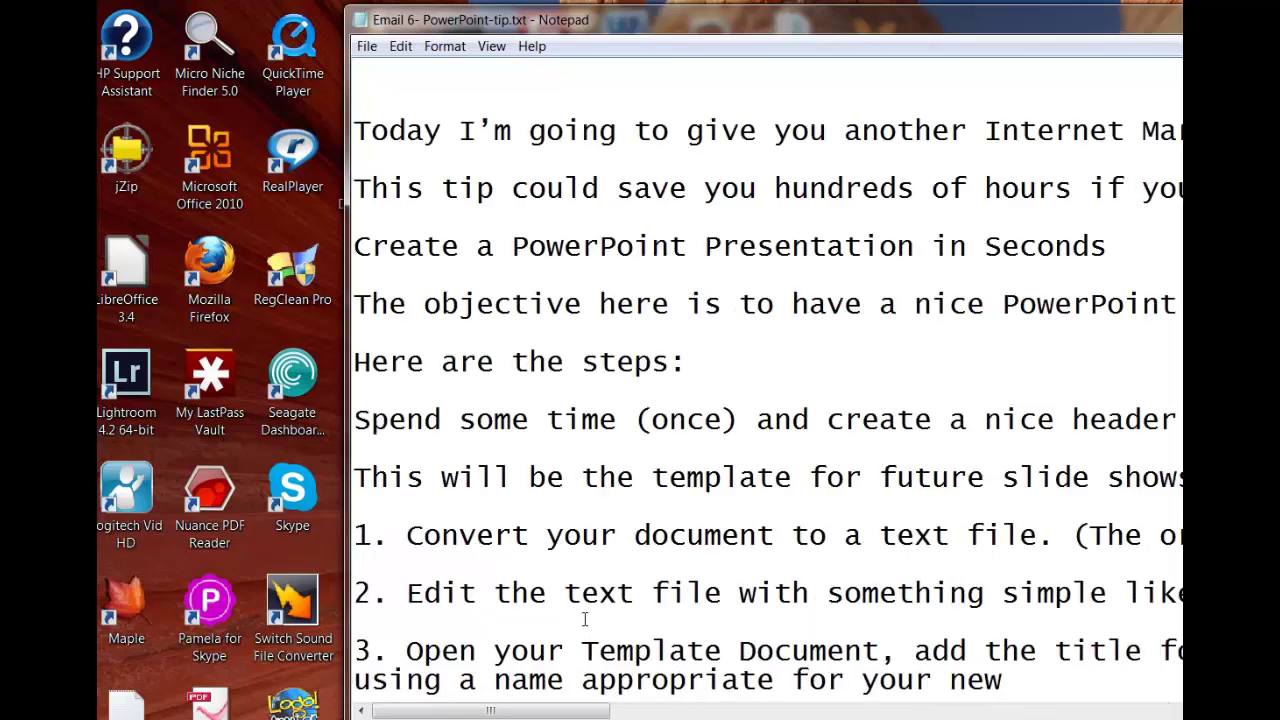
key("End")
type("using a name appropriate for your new presentatio")
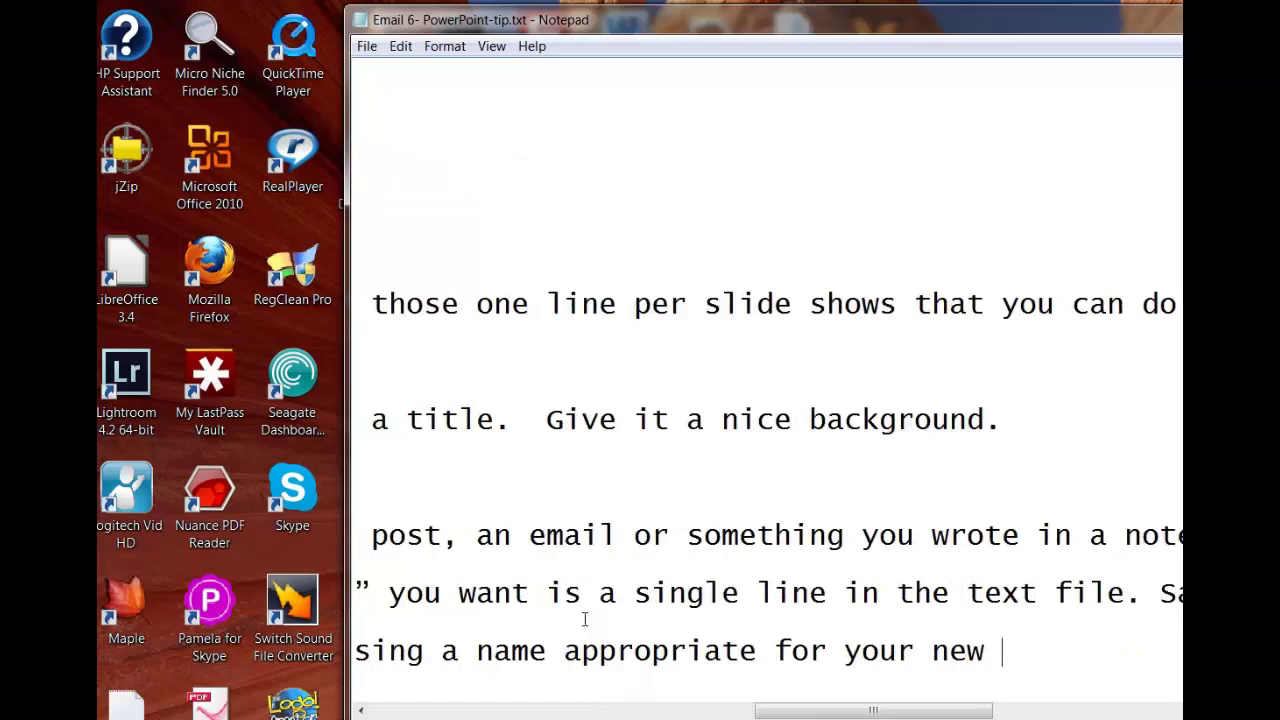
key("Home")
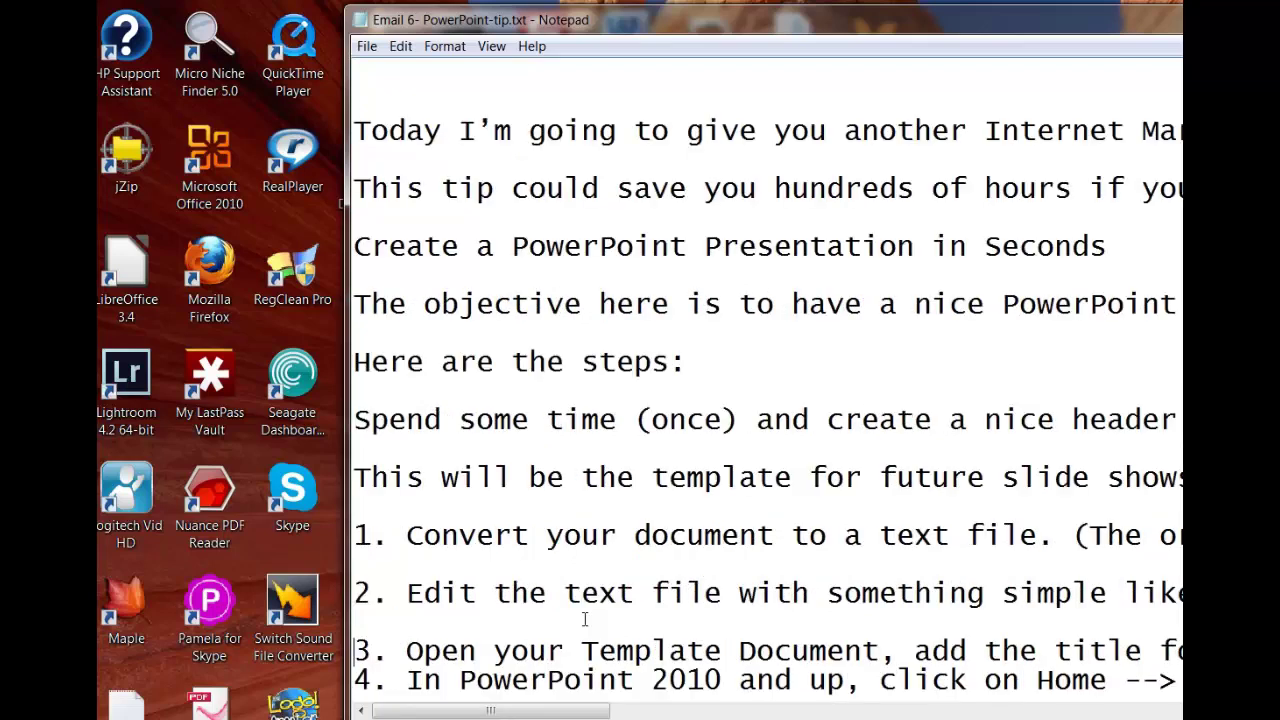
key("Return")
Insert a blank line between the end of item 4 and "5. Now Click on the slide list".
key("Down")
key("Down")
key("Down")
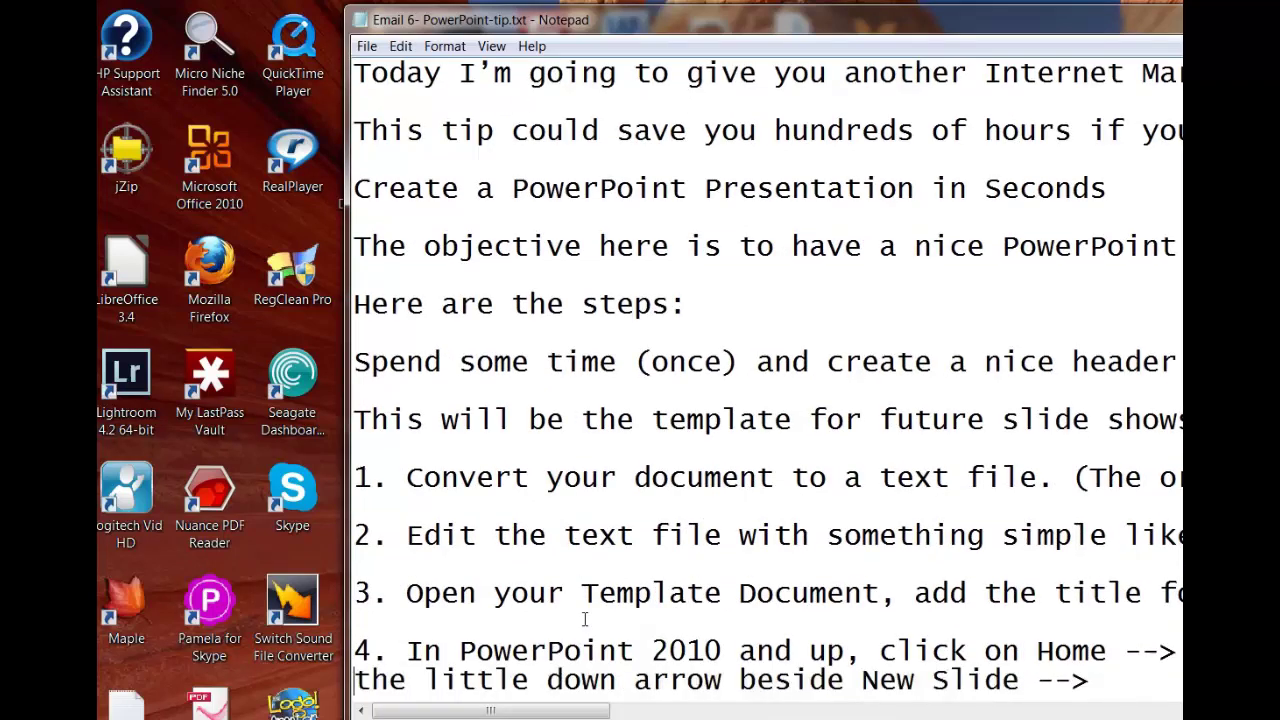
key("Down")
key("Up")
key("Up")
key("Up")
key("Down")
key("Down")
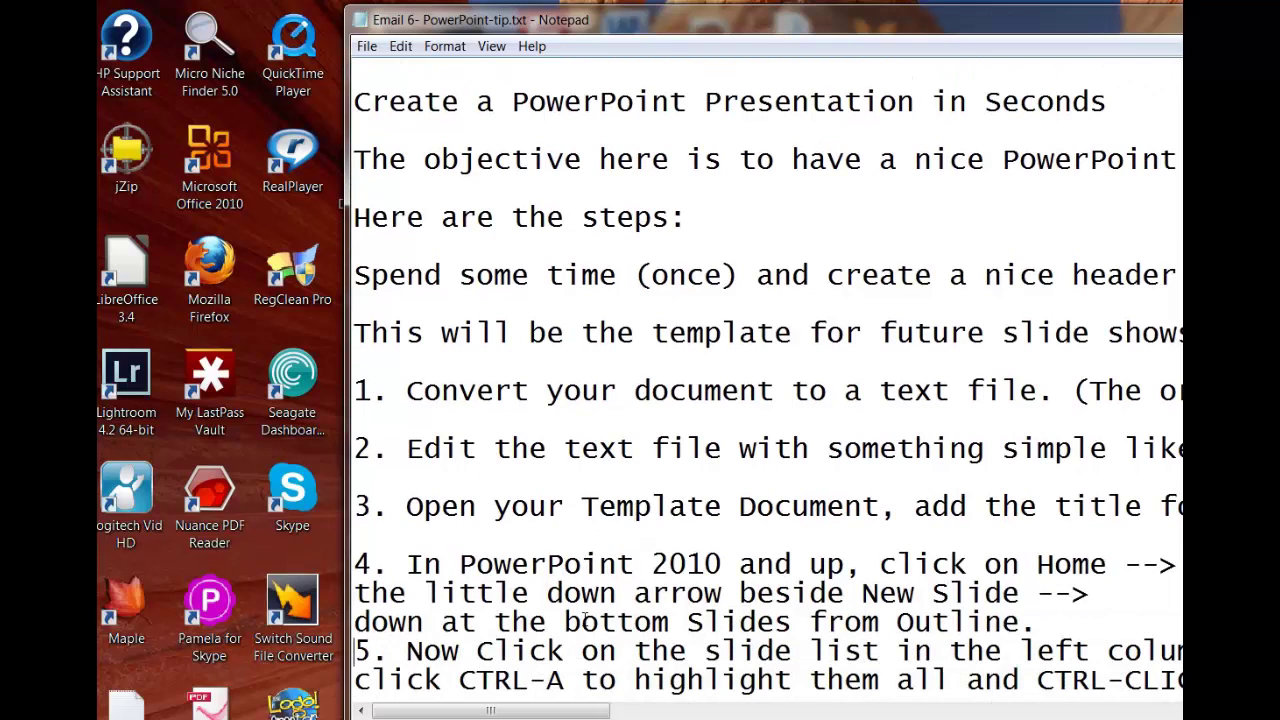
key("Return")
Join the three lines of item 4, "In PowerPoint 2010 and up", into one line ending "Slides from Outline.".
key("Up")
key("Up")
key("Up")
key("Up")
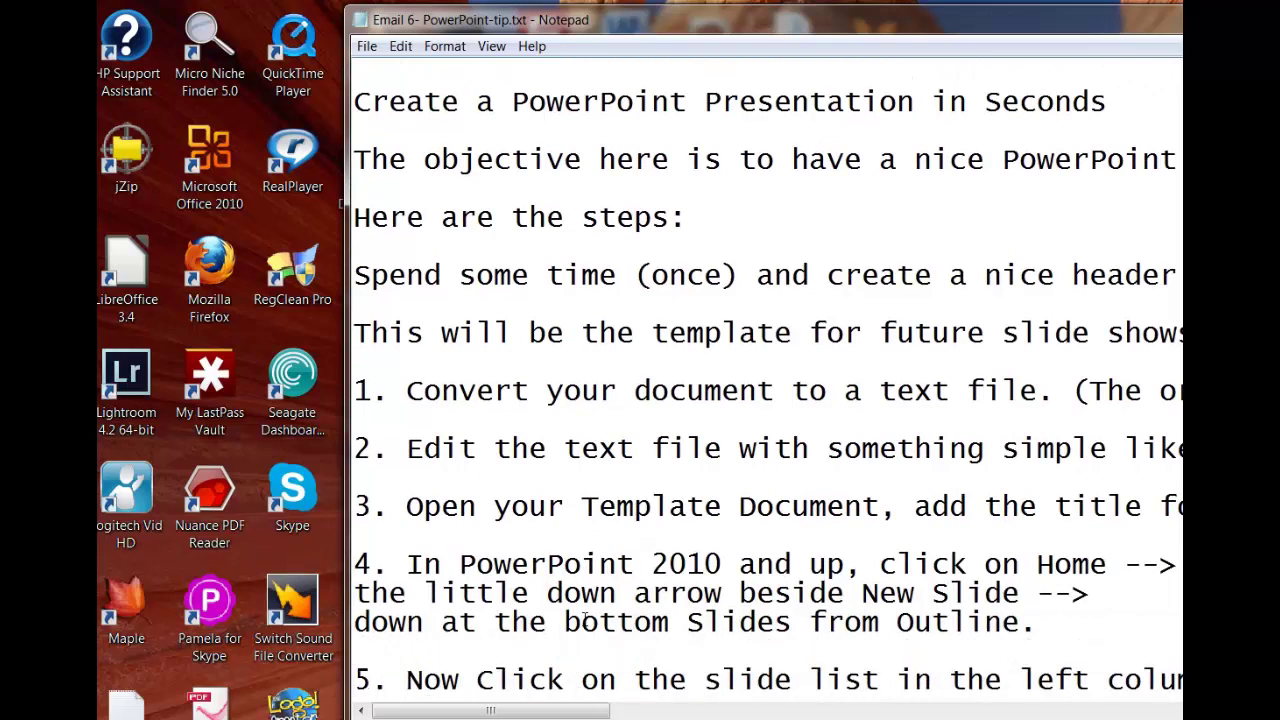
key("End")
key("Delete")
key("End")
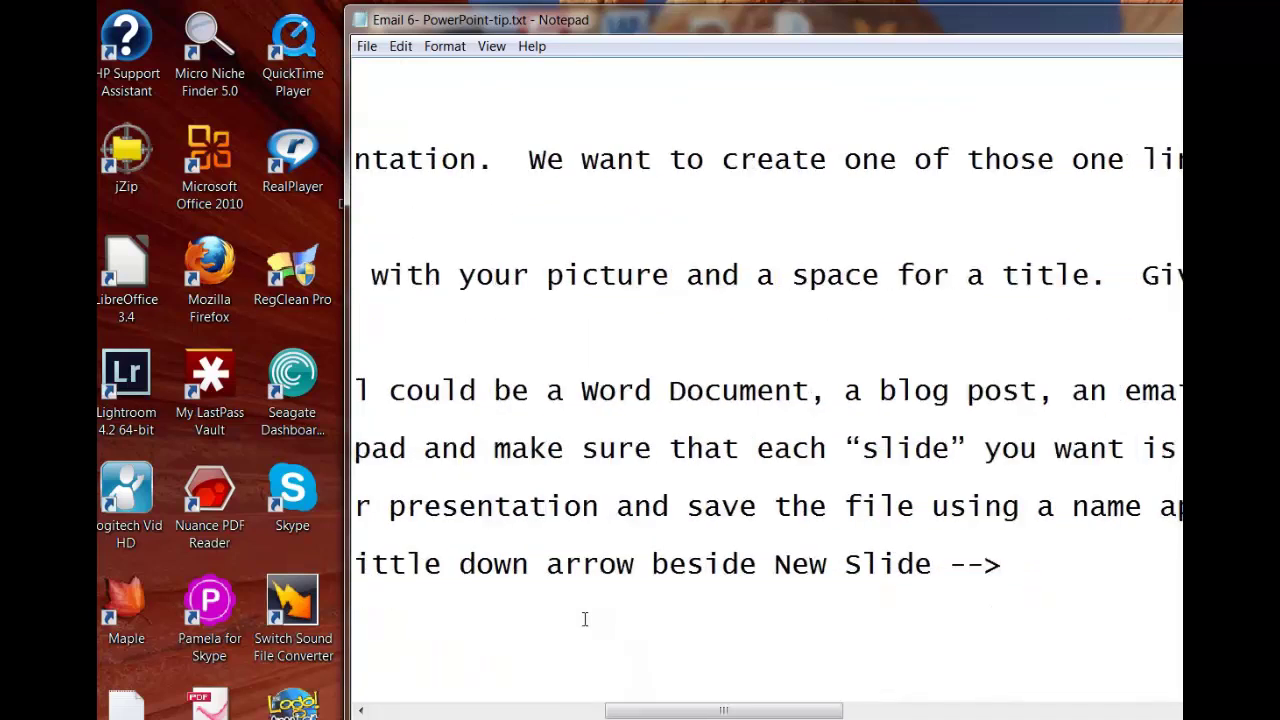
key("Delete")
key("End")
Join the lines of item 5, "Now Click on the slide list", into one line including "to unhighlight the first slide".
key("Down")
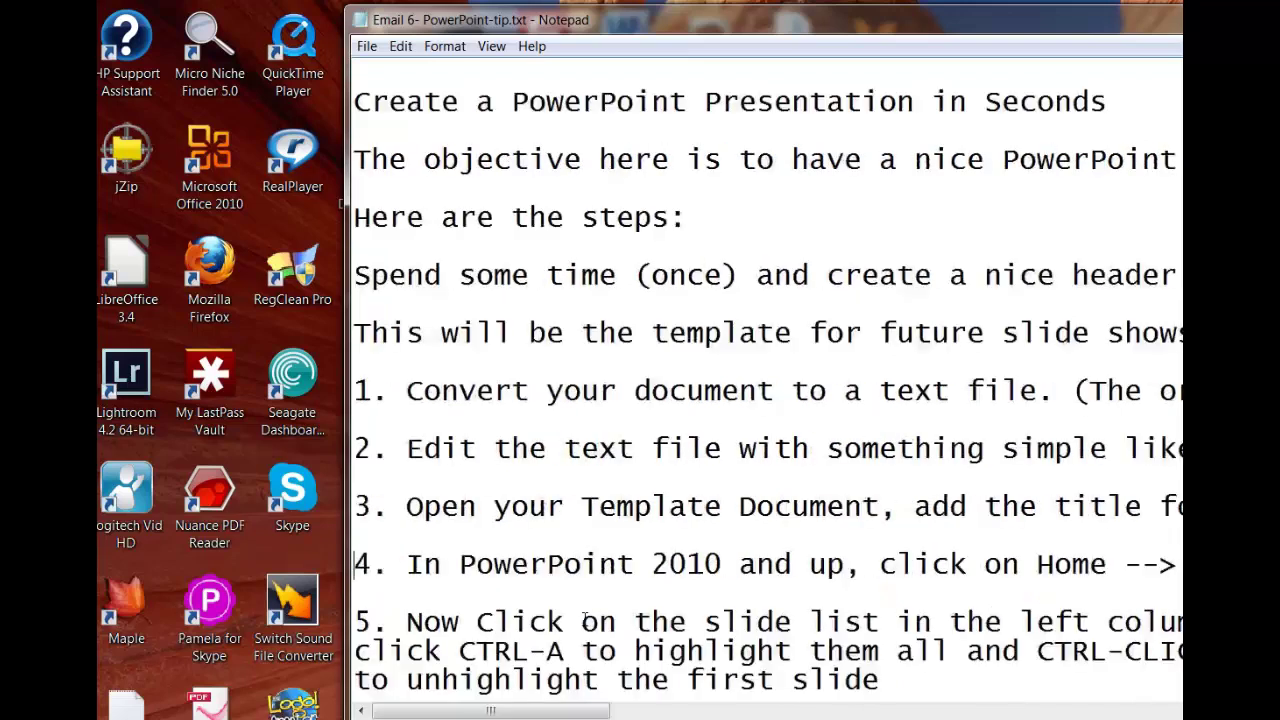
key("Down")
key("End")
key("Delete")
key("End")
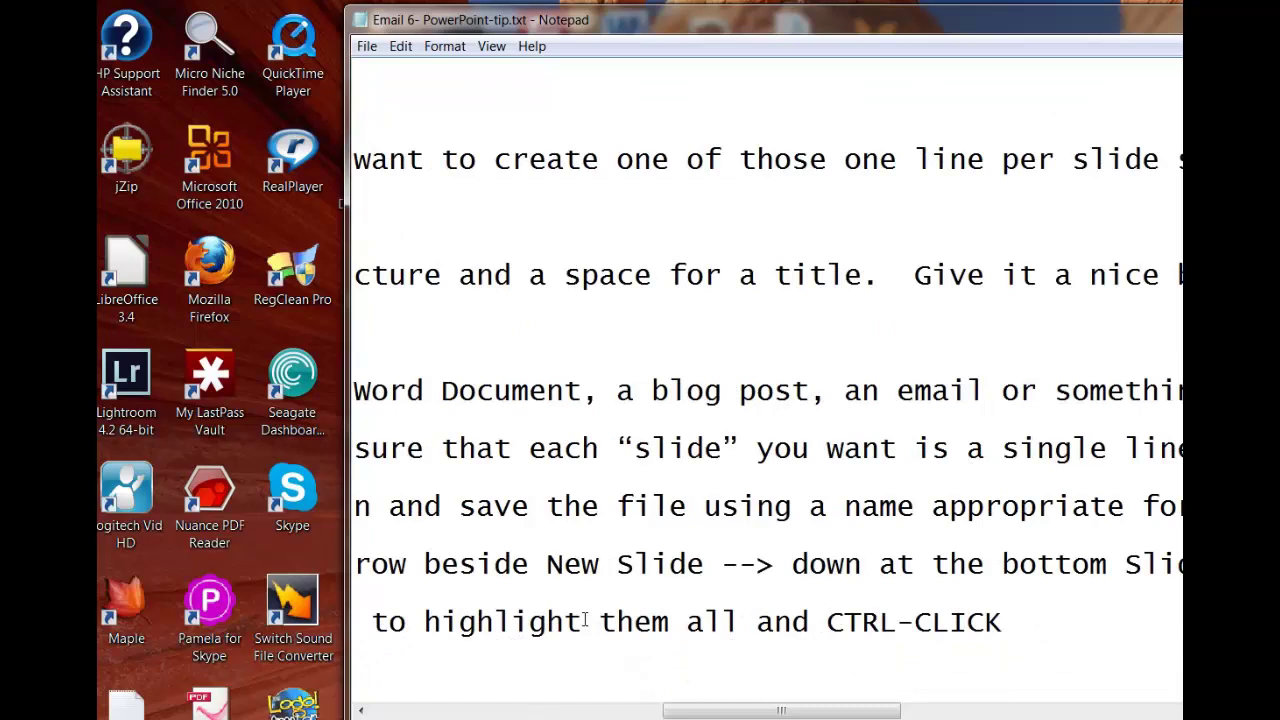
type("to unhighl")
key("Home")
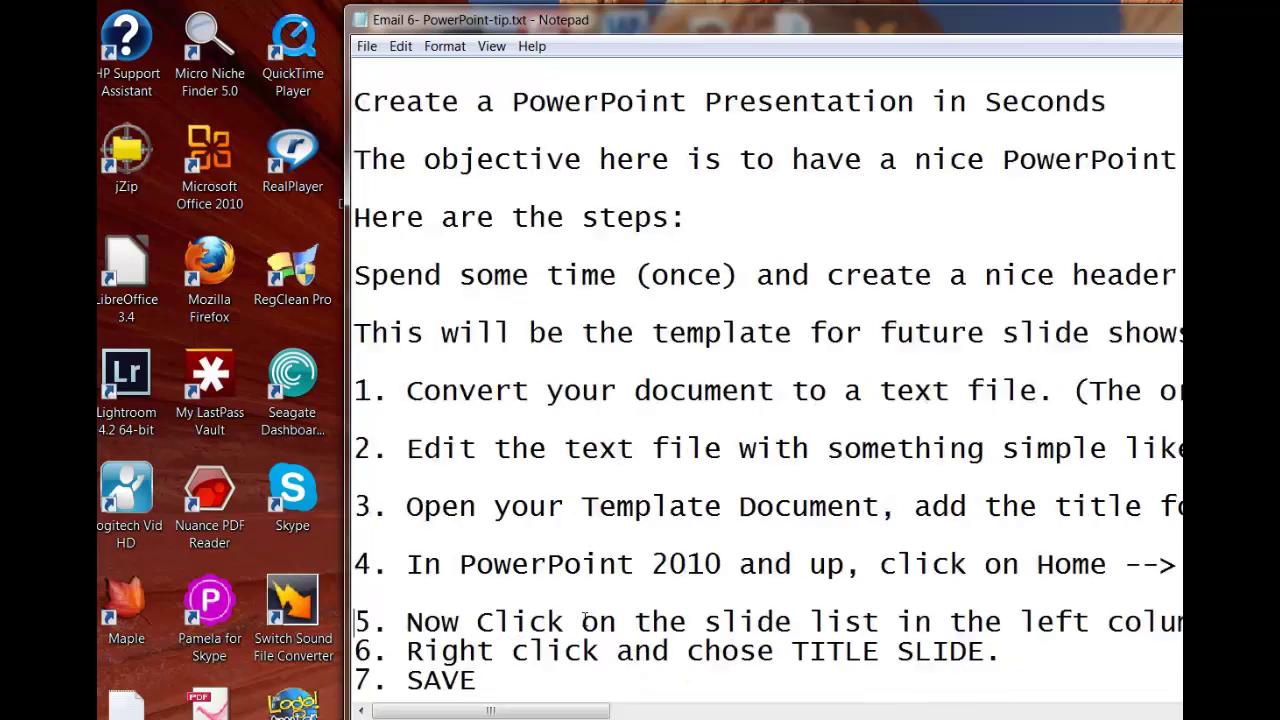
Insert a blank line before each of items 6, 7 and 8.
key("Down")
key("Return")
key("Return")
key("Down")
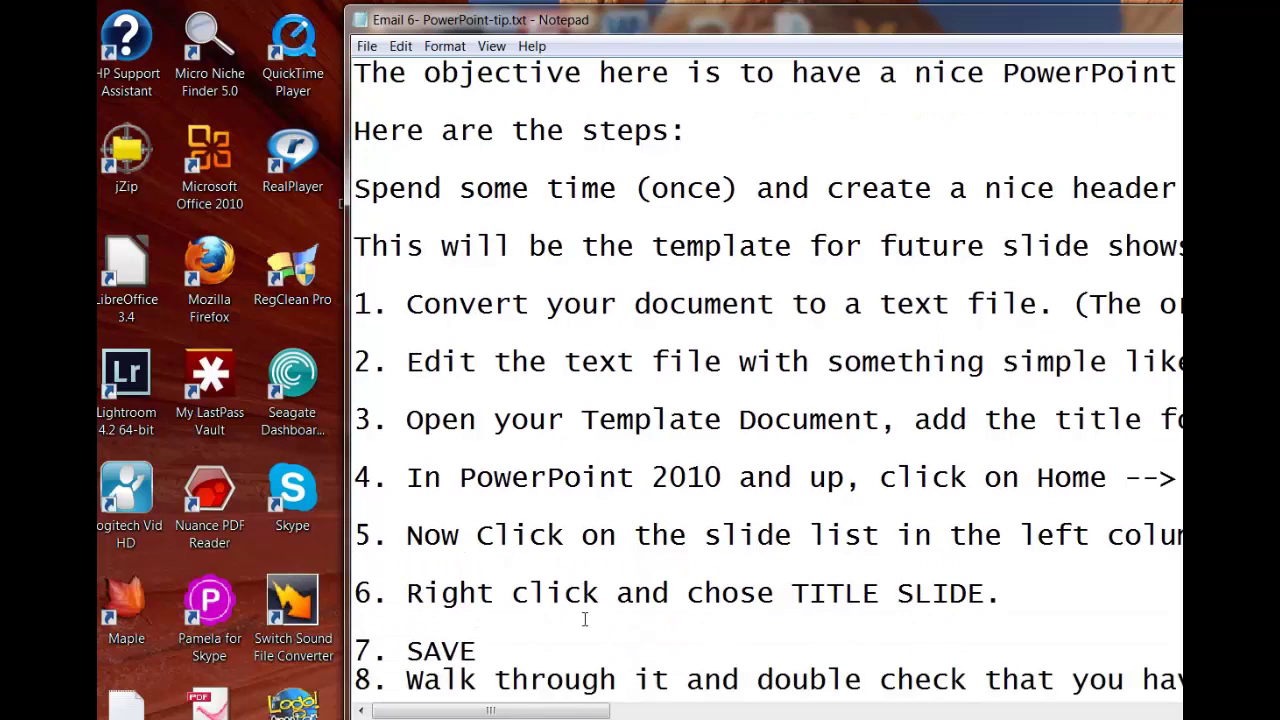
key("Return")
key("Down")
key("Up")
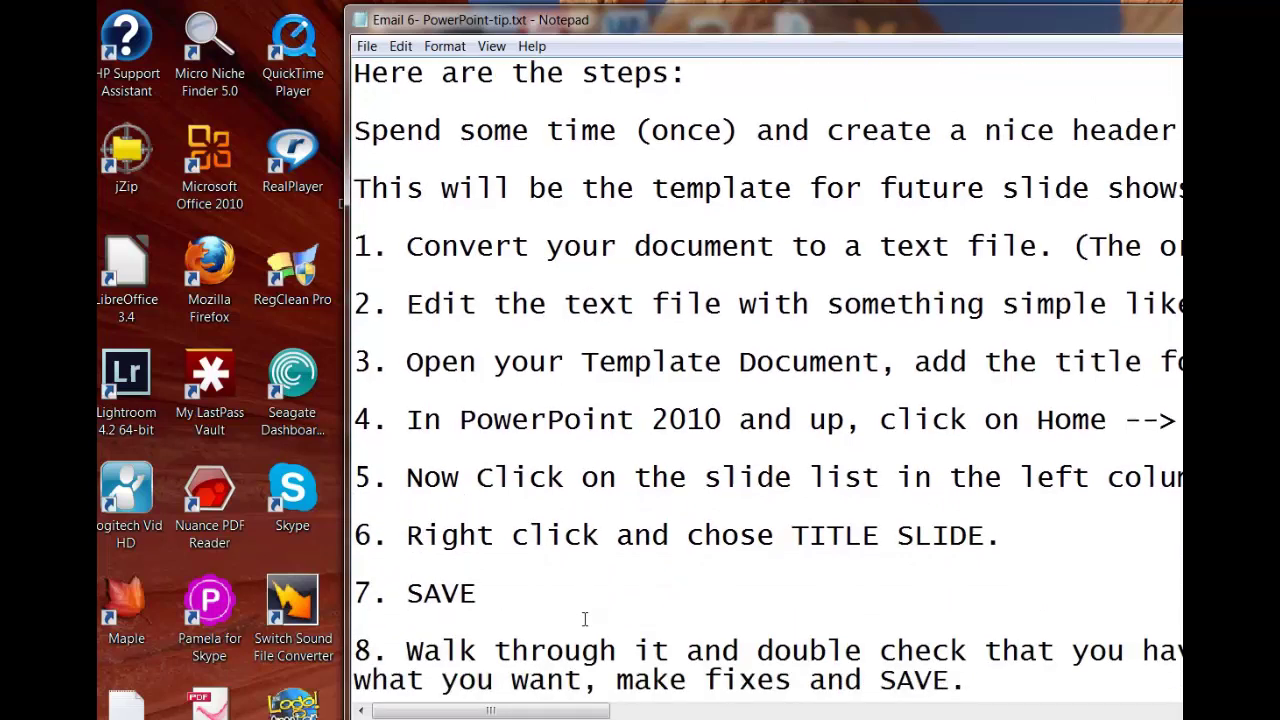
Join "what you want, make fixes and SAVE." onto the "8. Walk through it" line.
key("BackSpace")
key("Down")
key("Down")
key("Down")
key("Down")
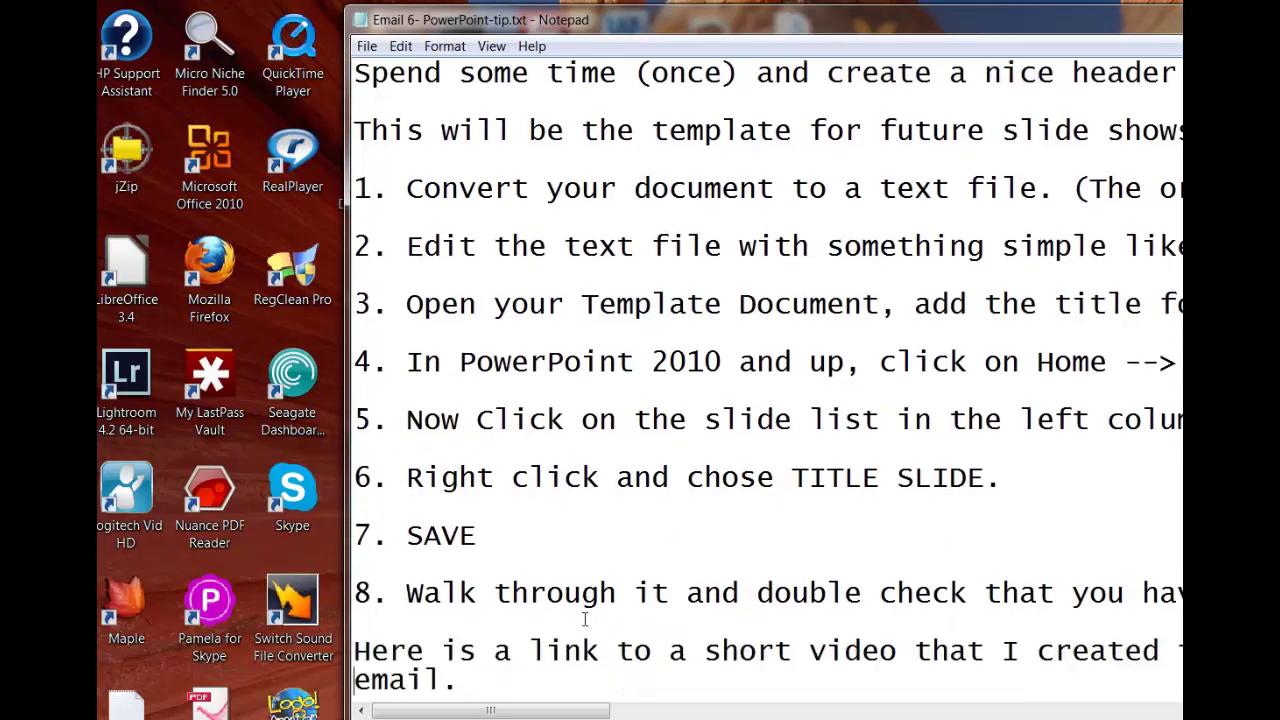
Join the leftover word "email." onto the end of the "Here is a link to a short video" line.
key("Up")
key("Up")
key("Up")
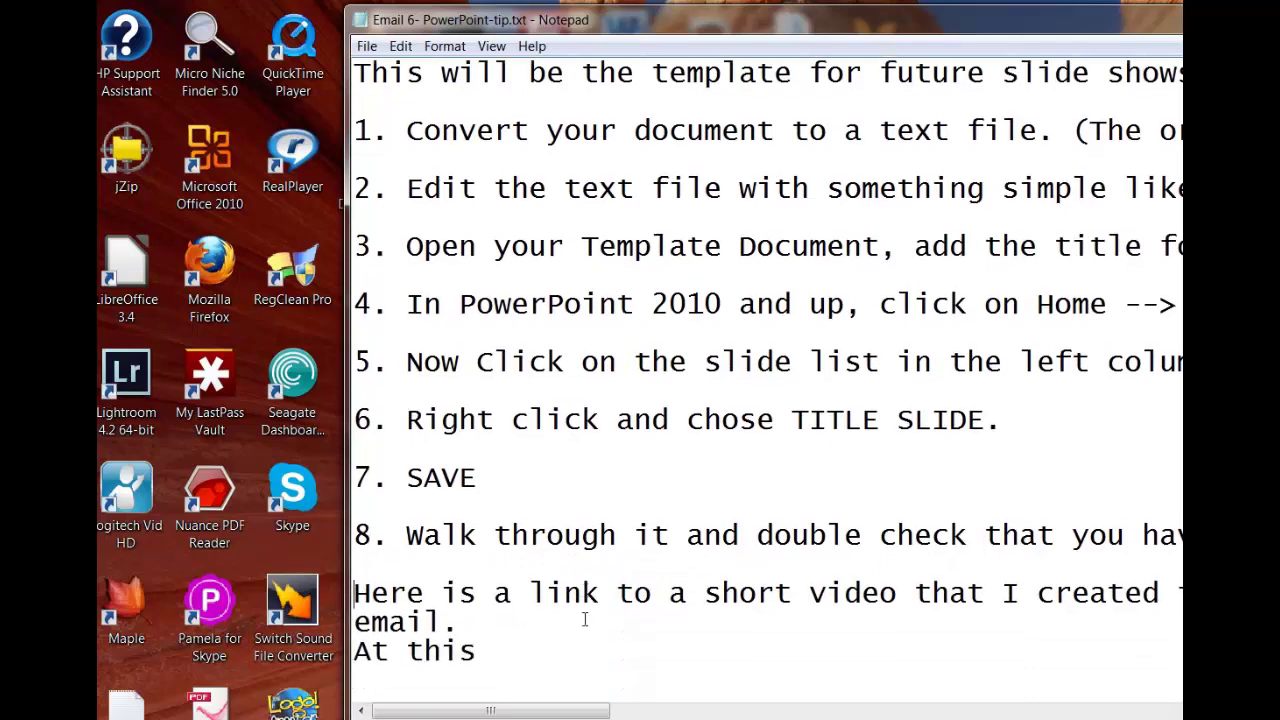
key("End")
key("shift+ctrl+End")
key("Delete")
key("ctrl+z")
key("ctrl+End")
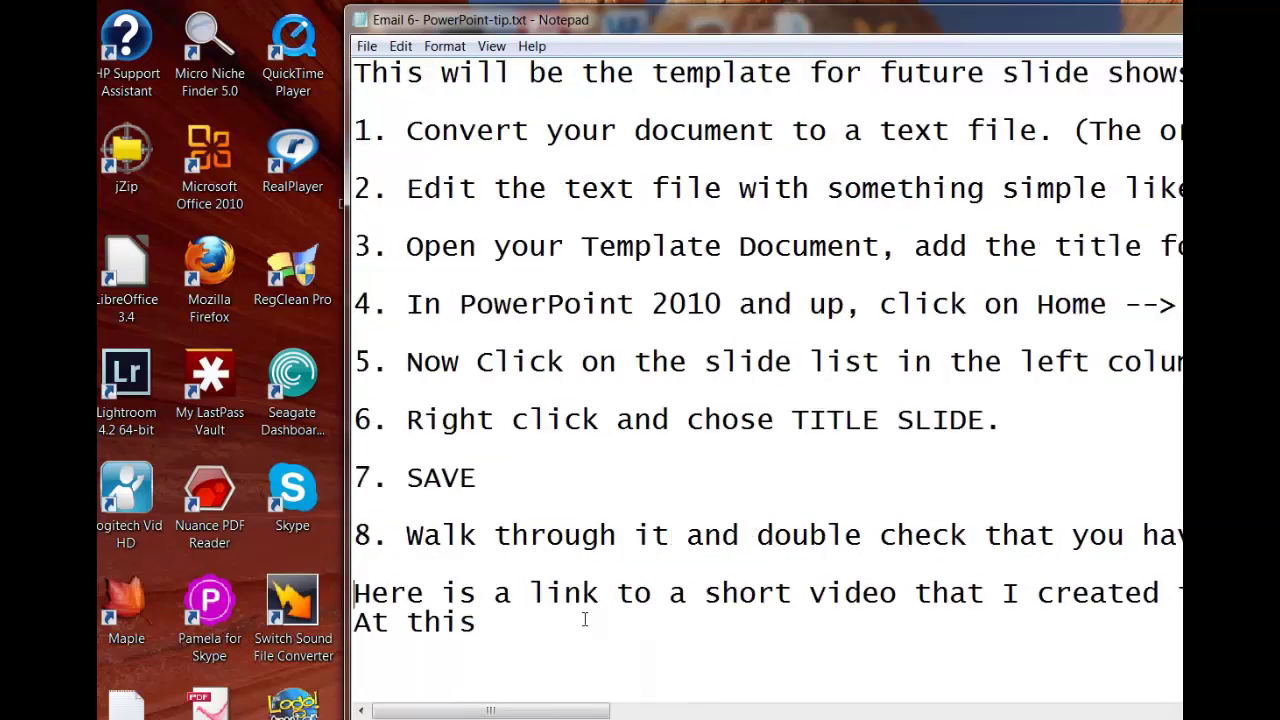
Eliminate the separate "At this" line beneath the "Here is a link to a short video" sentence.
key("Up")
key("shift+End")
key("Delete")
key("Down")
key("Delete")
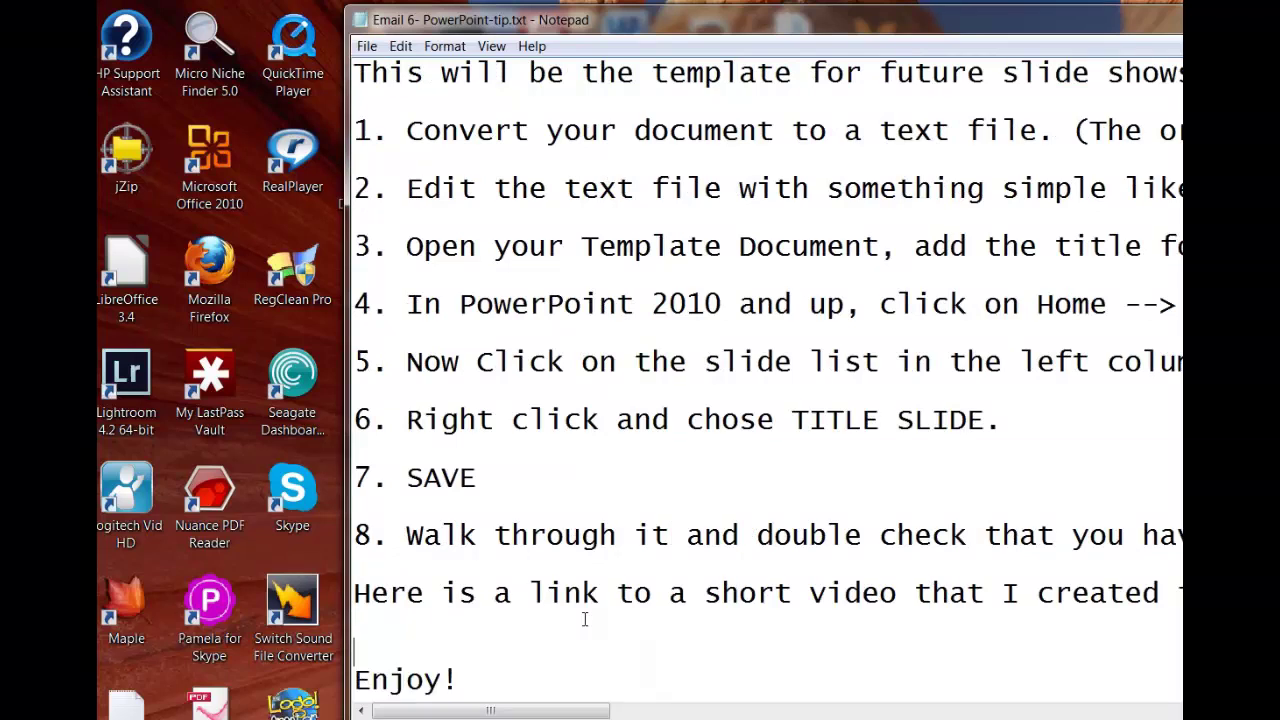
Insert a blank line between "Enjoy!" and the signature name in the closing lines.
type("Dr. Hale Call, email or Skype if you have any questions.")
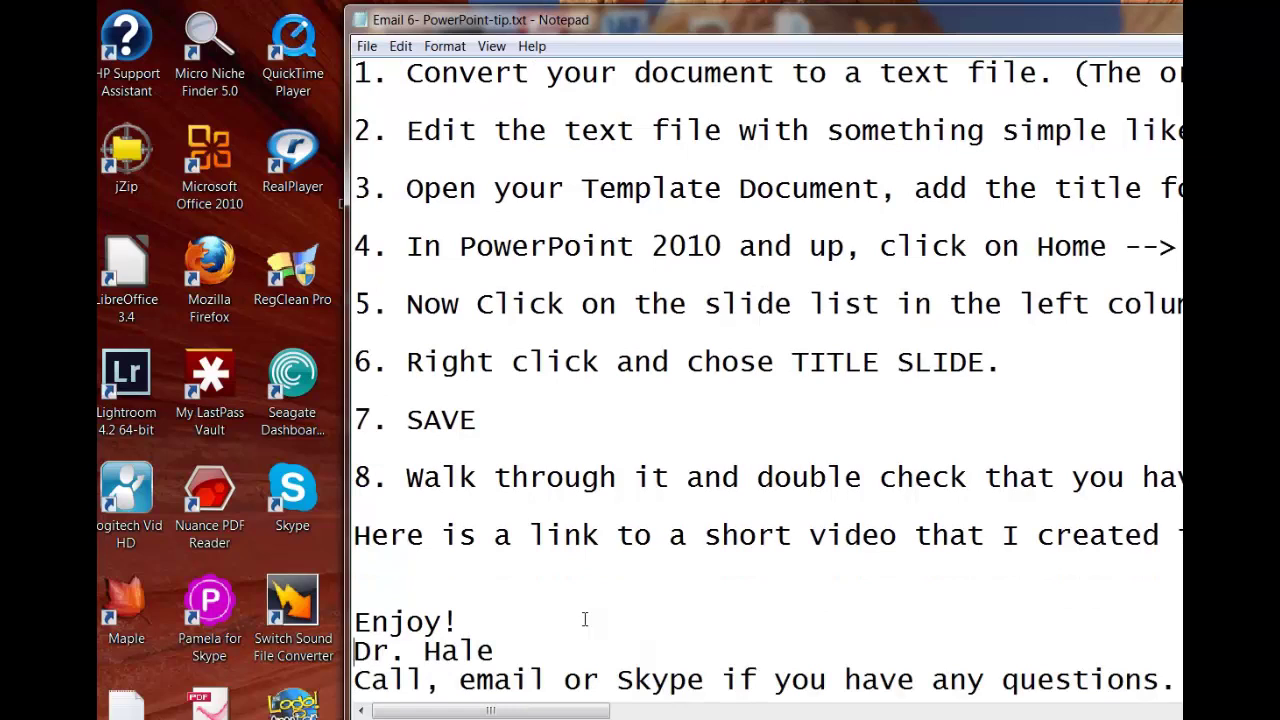
key("Return")
key("Down")
key("Down")
key("Down")
key("Down")
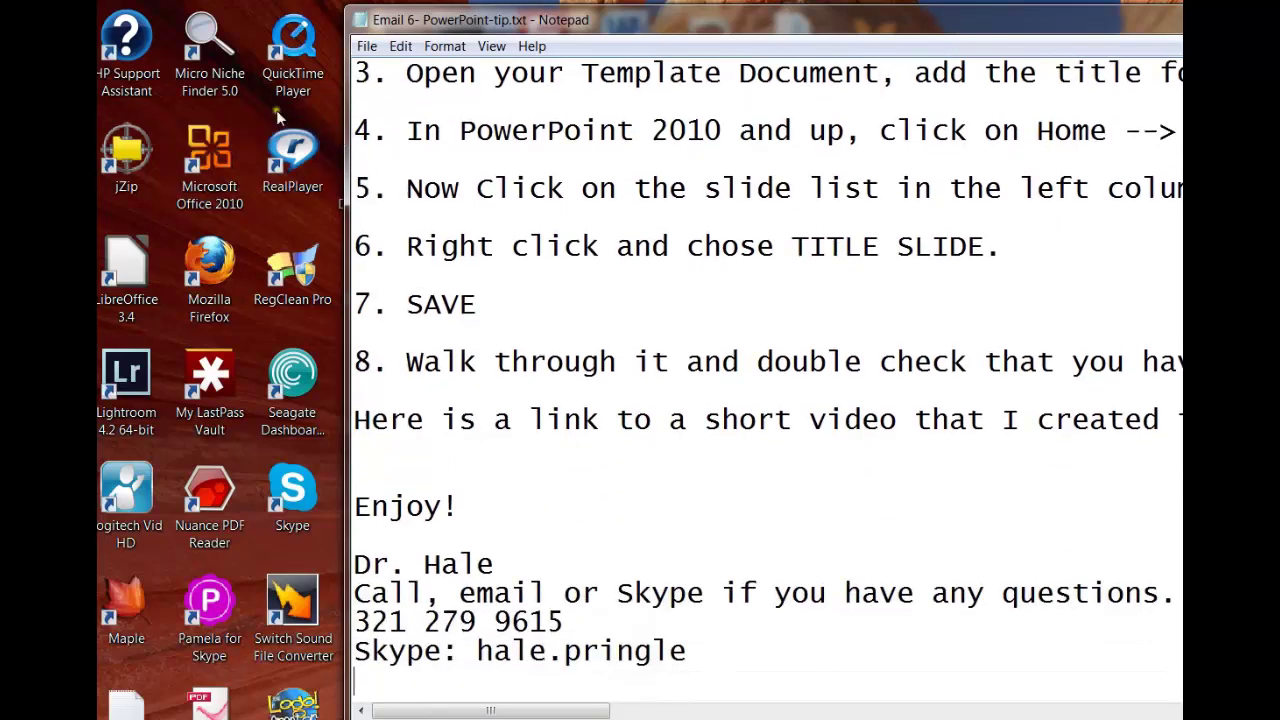
Save the edited text as a new file named "Email 6- PowerPoint-mod-tip.txt" in the Email Drip folder.
left_click(366, 45)
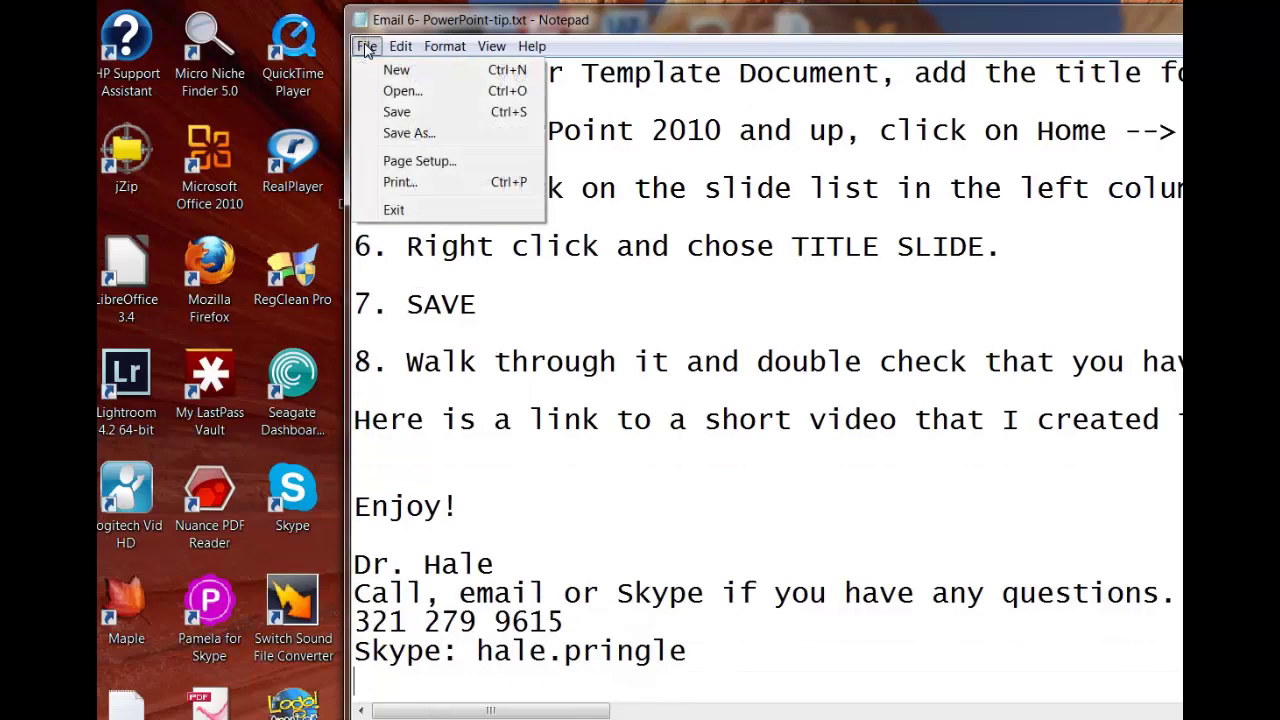
left_click(428, 140)
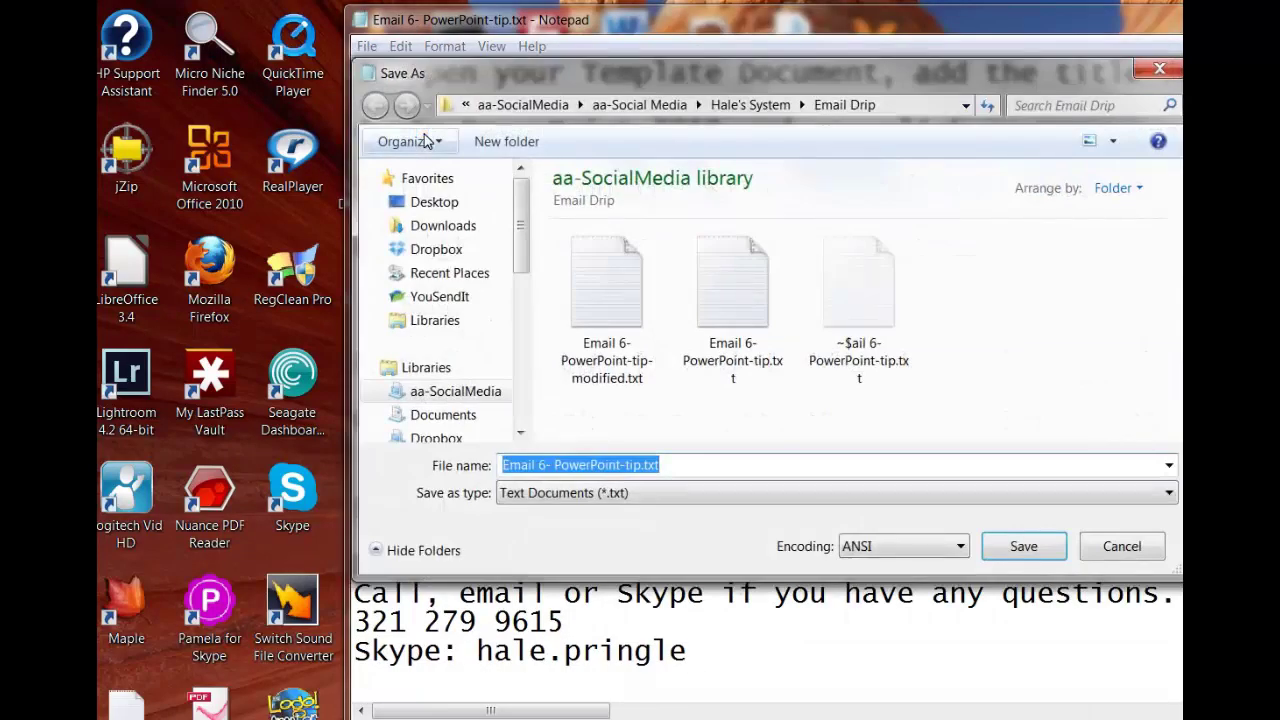
left_click(710, 465)
key("Left")
key("Left")
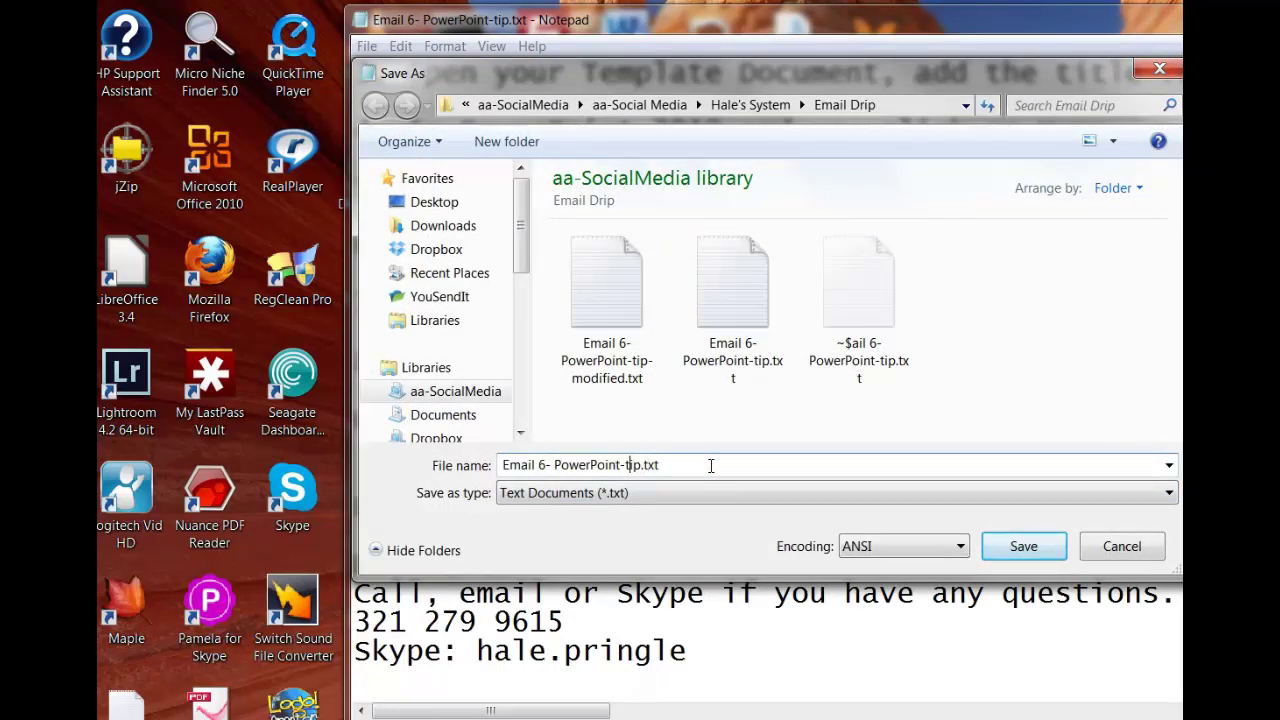
key("Left")
key("BackSpace")
type("mod-")
left_click(1023, 546)
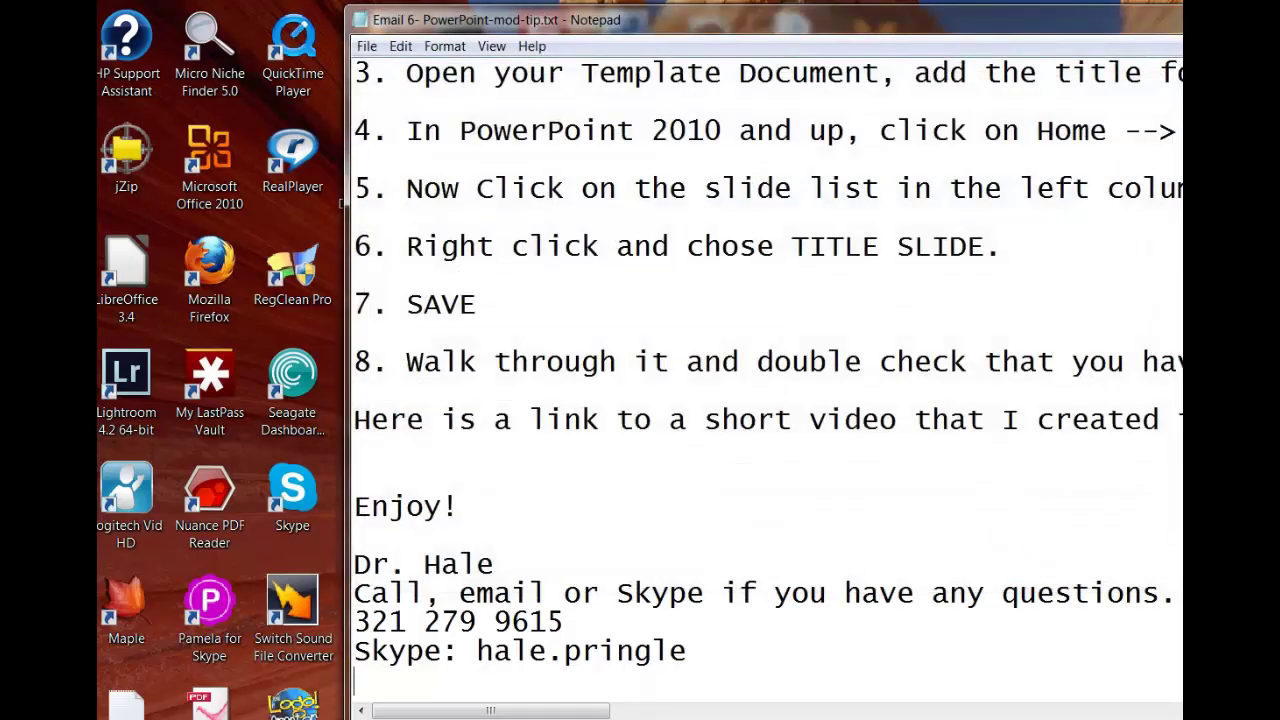
Switch to PowerPoint and open the most recent picture-only, no-bar template presentation.
key("super+d")
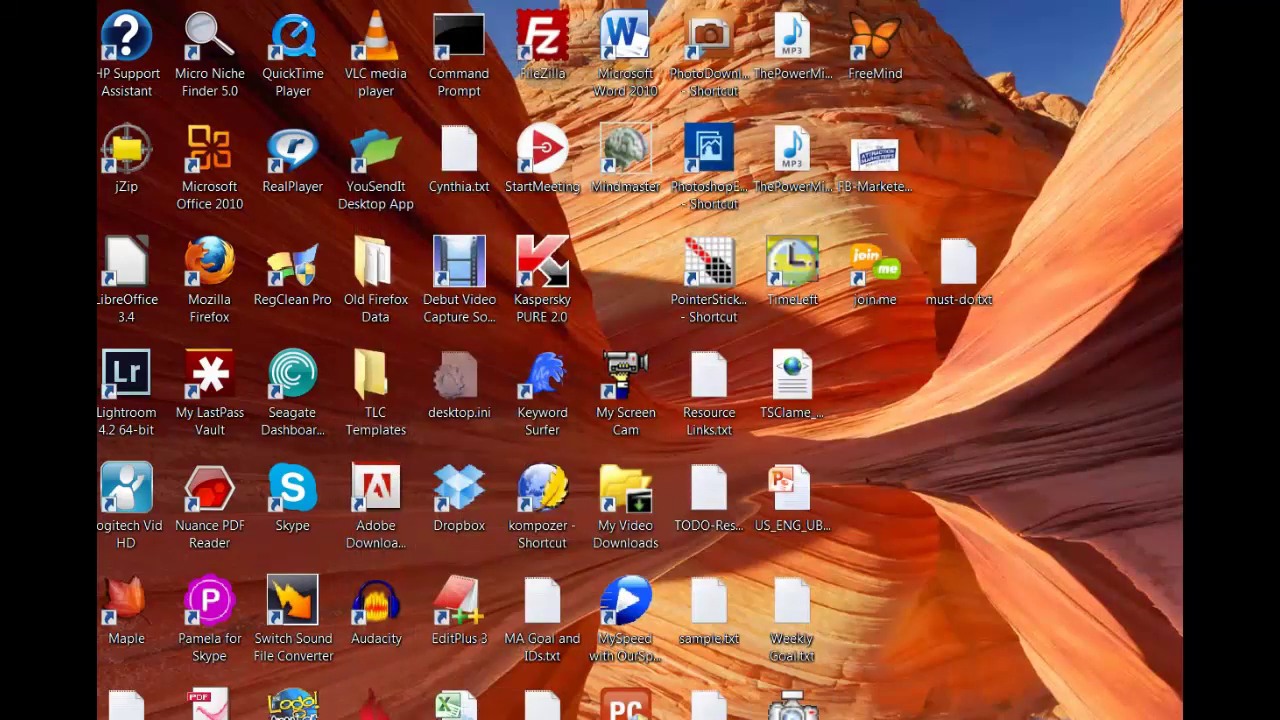
double_click(626, 3)
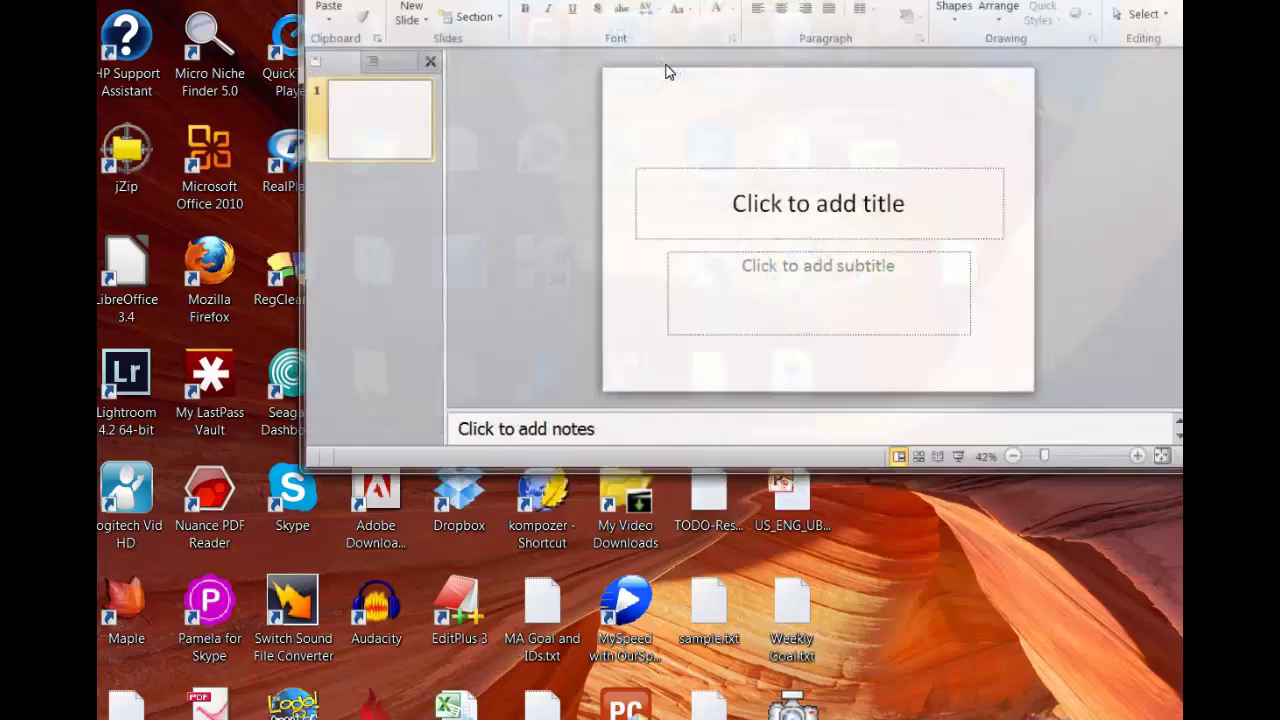
left_click_drag(568, 0, 575, 100)
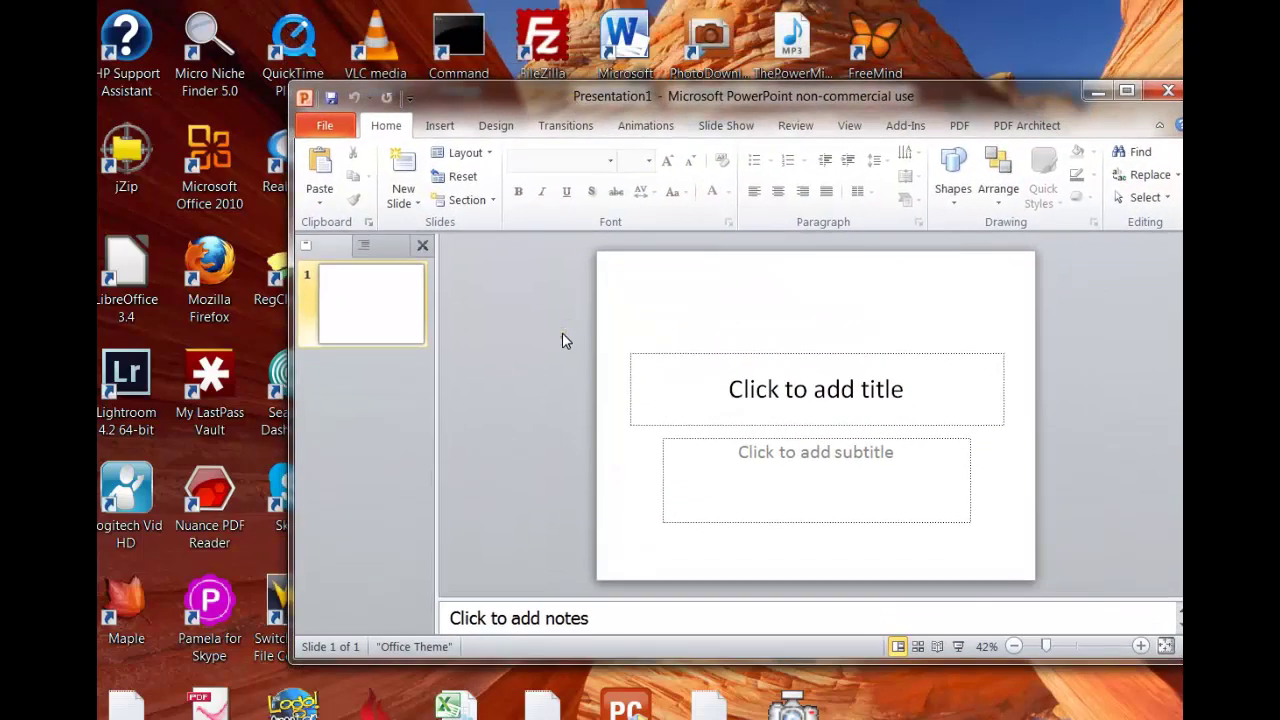
left_click(325, 128)
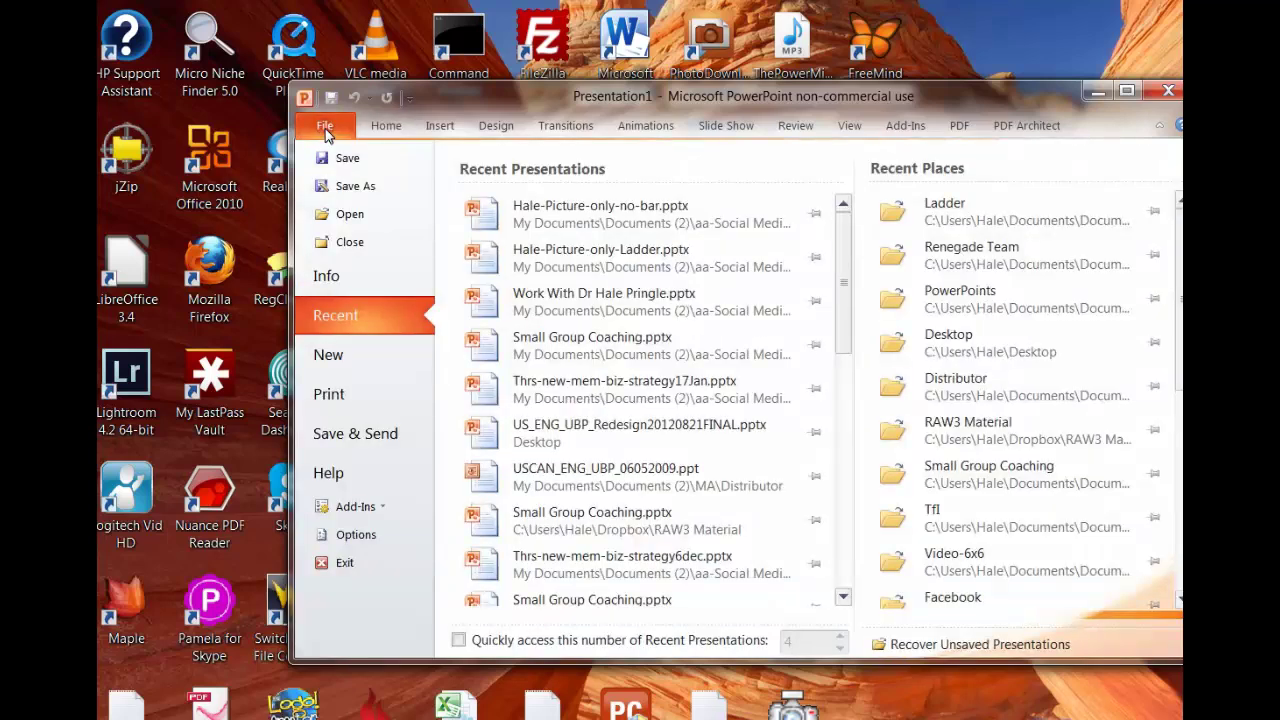
left_click(579, 214)
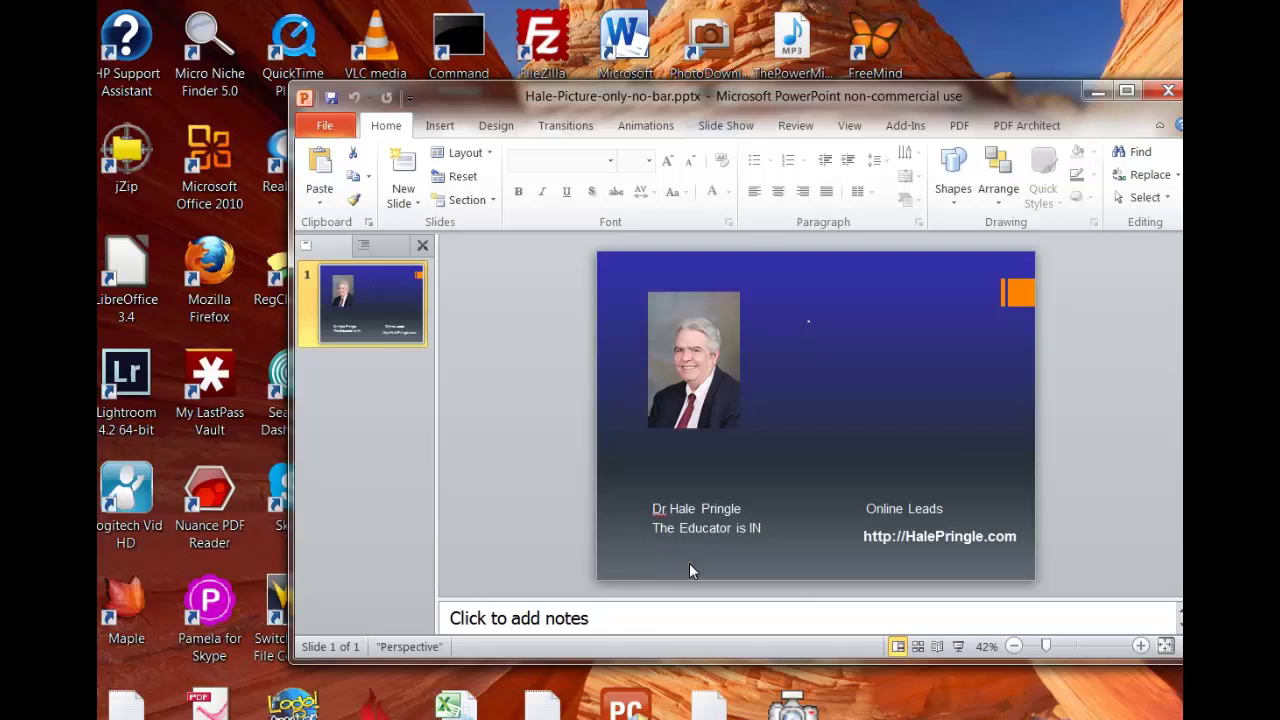
Enter "Create a PowerPoint Presentation Quickly From a Text File!" in the small text box beside the picture on slide 1.
left_click(809, 318)
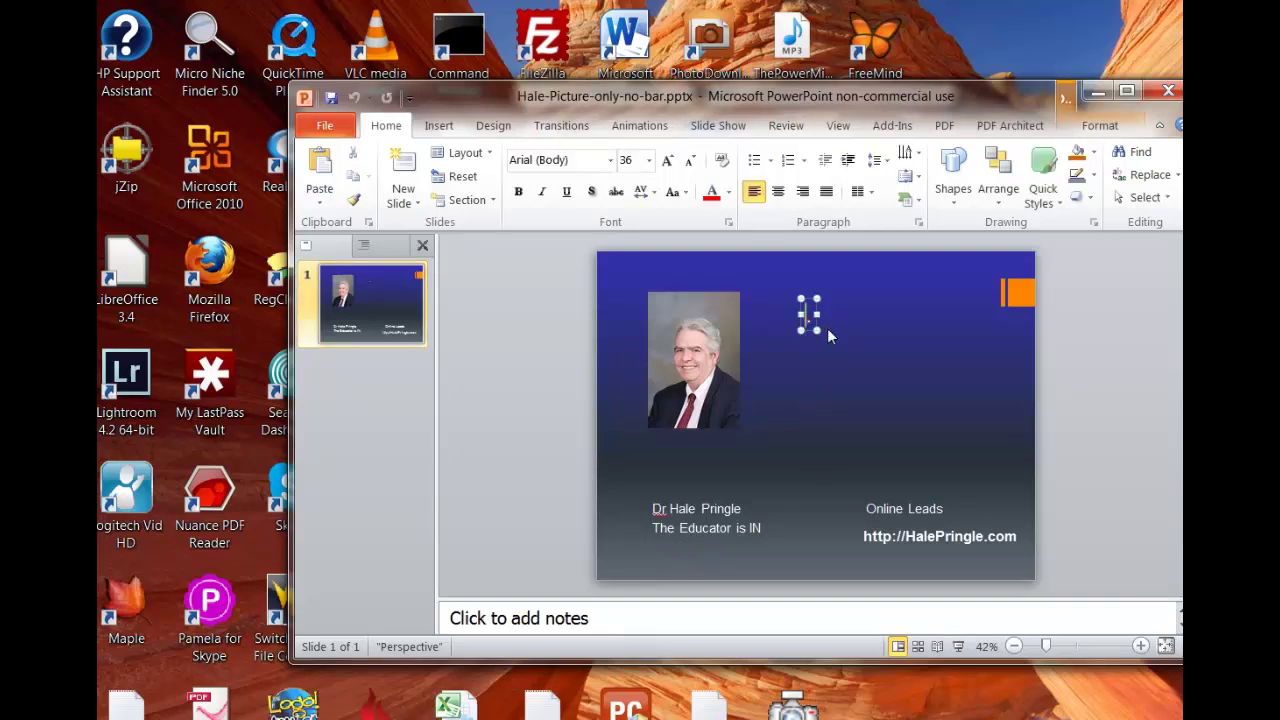
type("Create a")
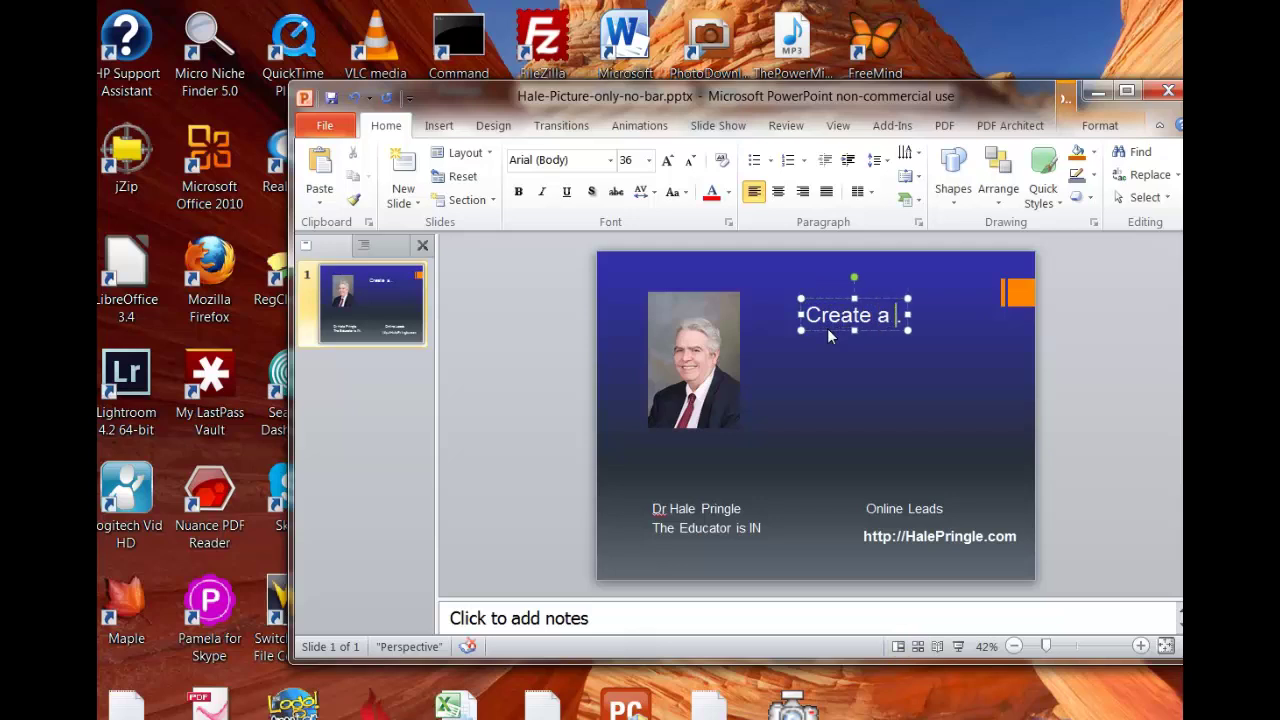
type(" Power")
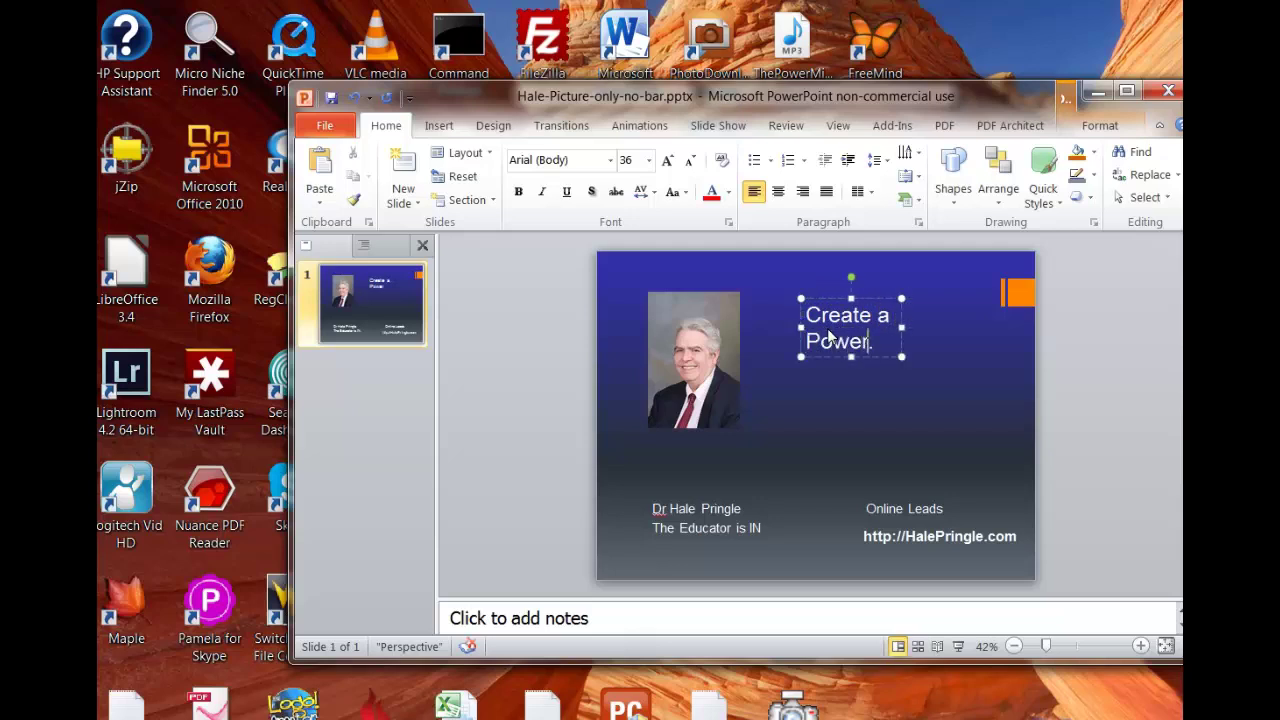
type("Point")
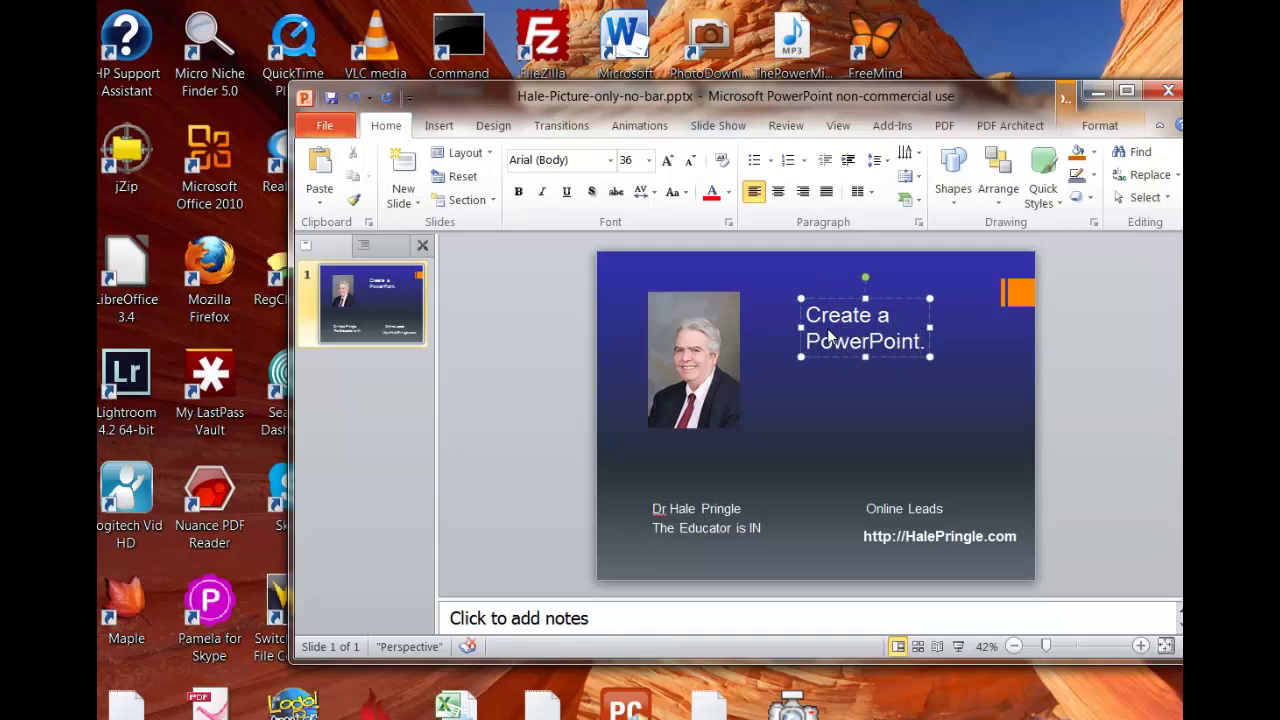
type(" Prese")
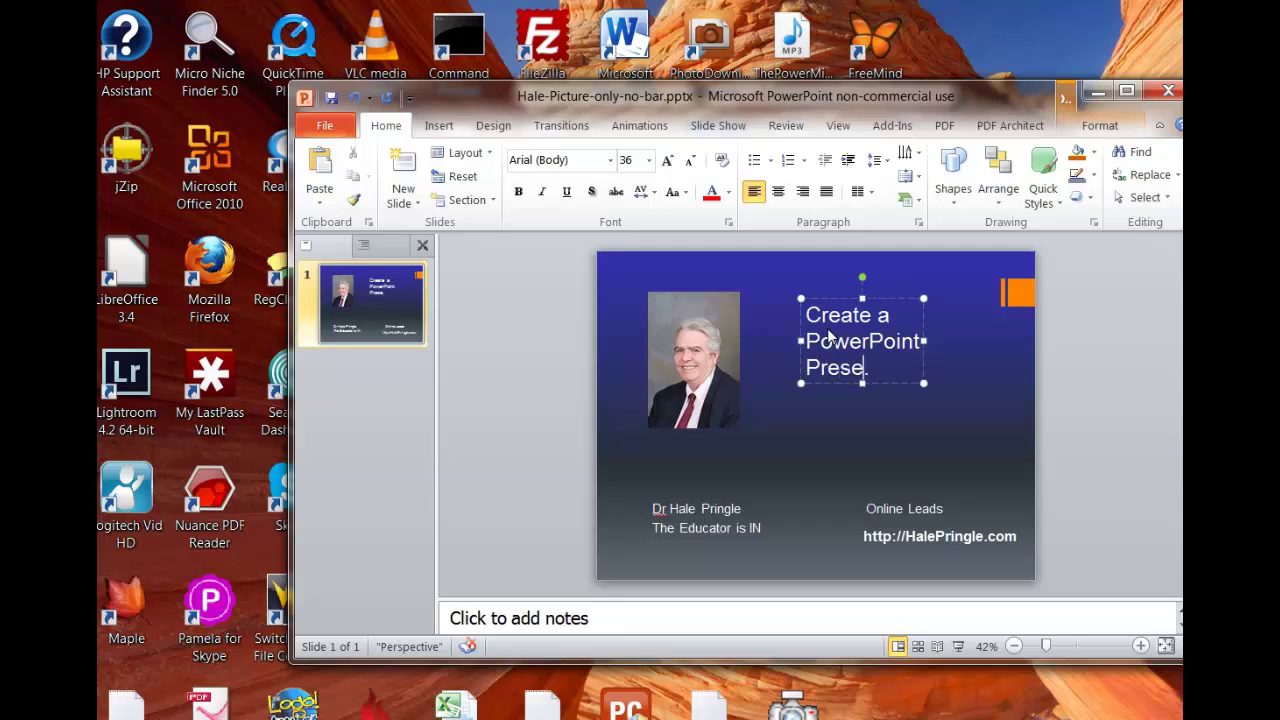
type("ntation")
key("Return")
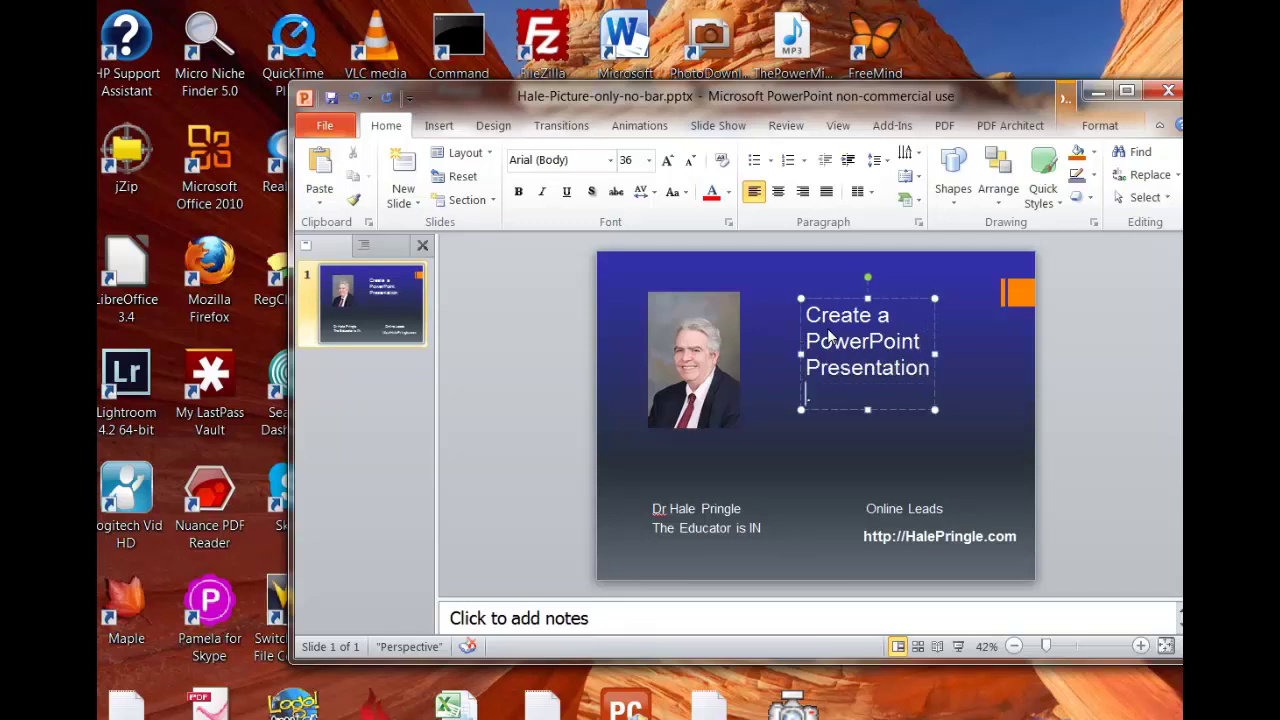
type("Quickly From ")
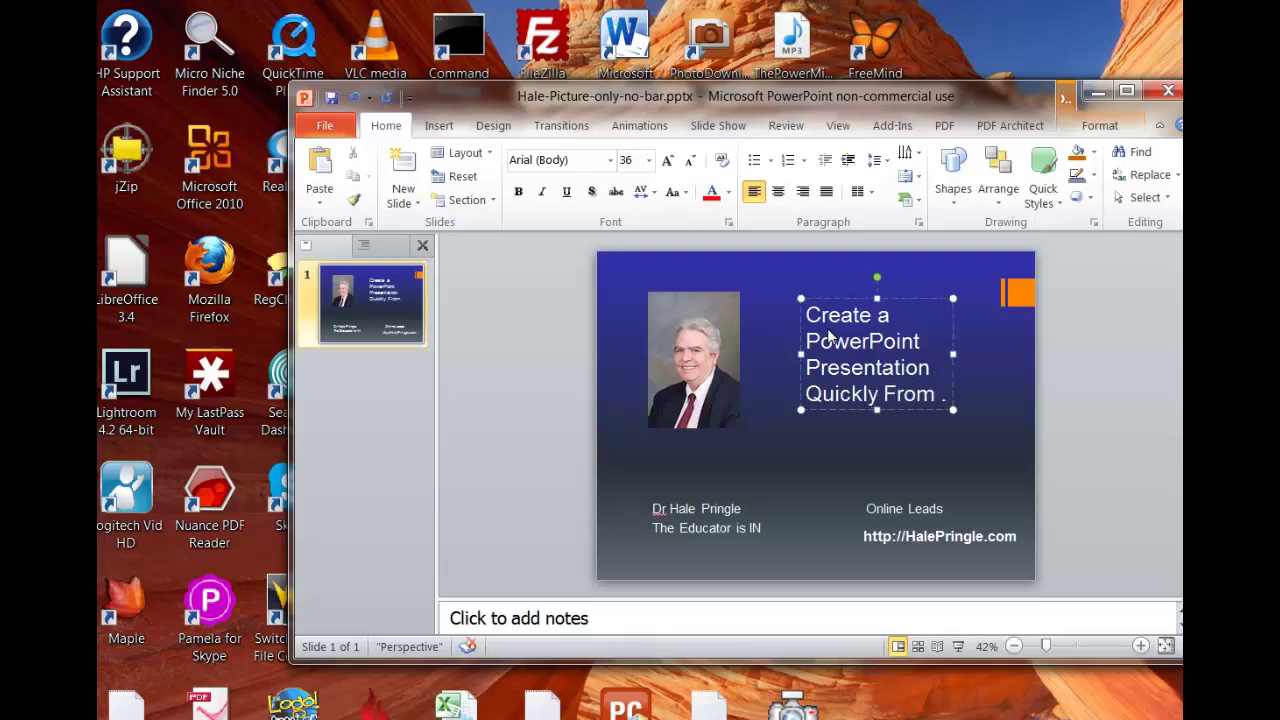
type("a Te")
type("xt Fiel")
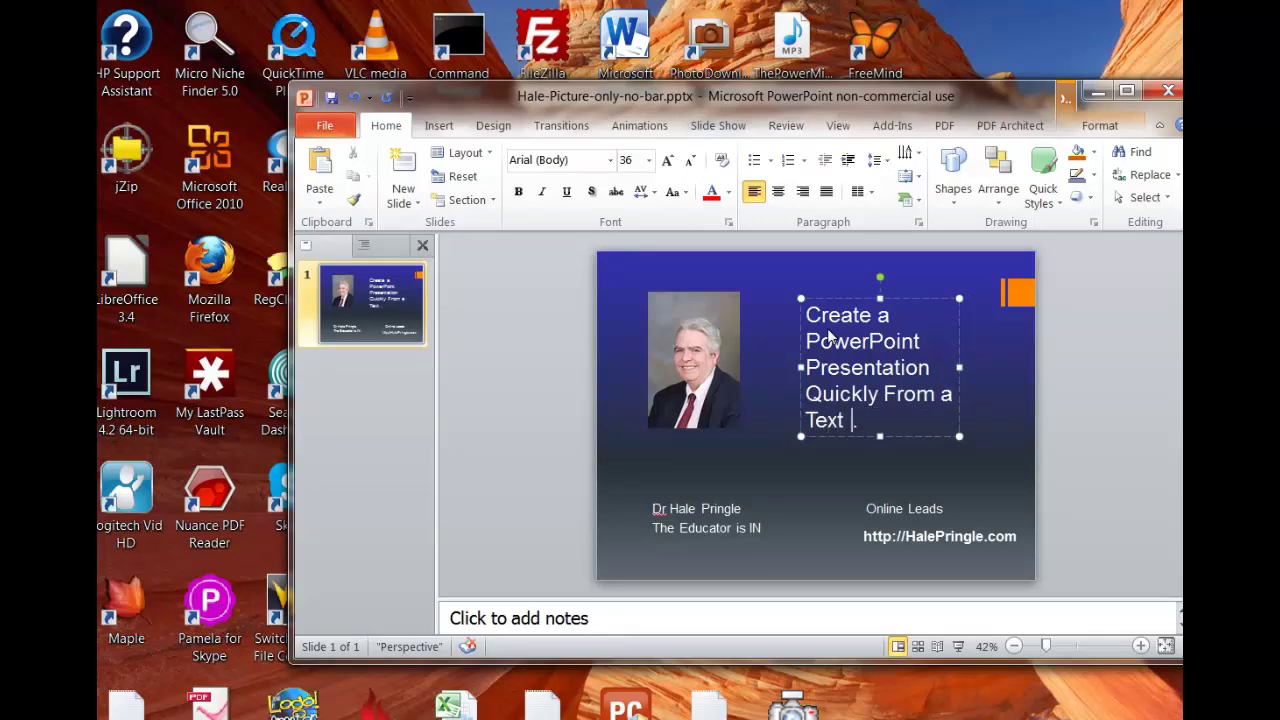
key("BackSpace")
key("BackSpace")
key("BackSpace")
type("le!")
Insert slides from the outline file "Email 6- PowerPoint-mod-tip.txt" in the Email Drip folder.
left_click(418, 205)
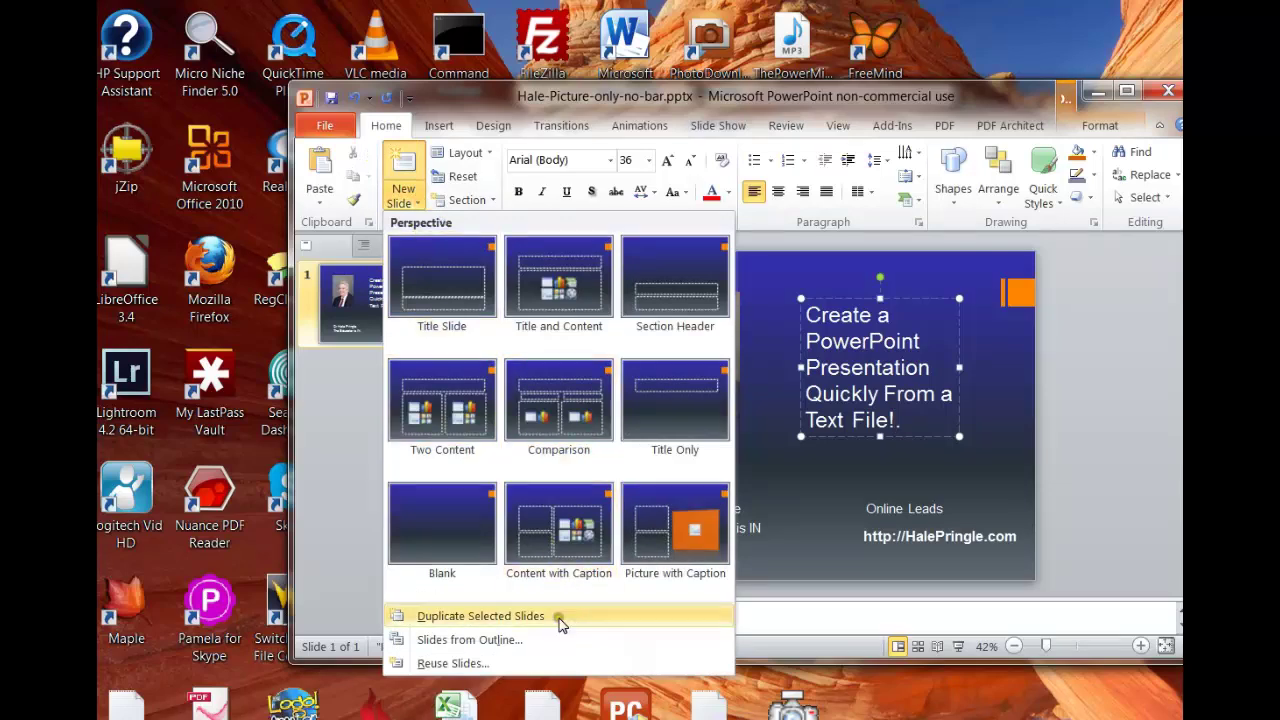
left_click(470, 640)
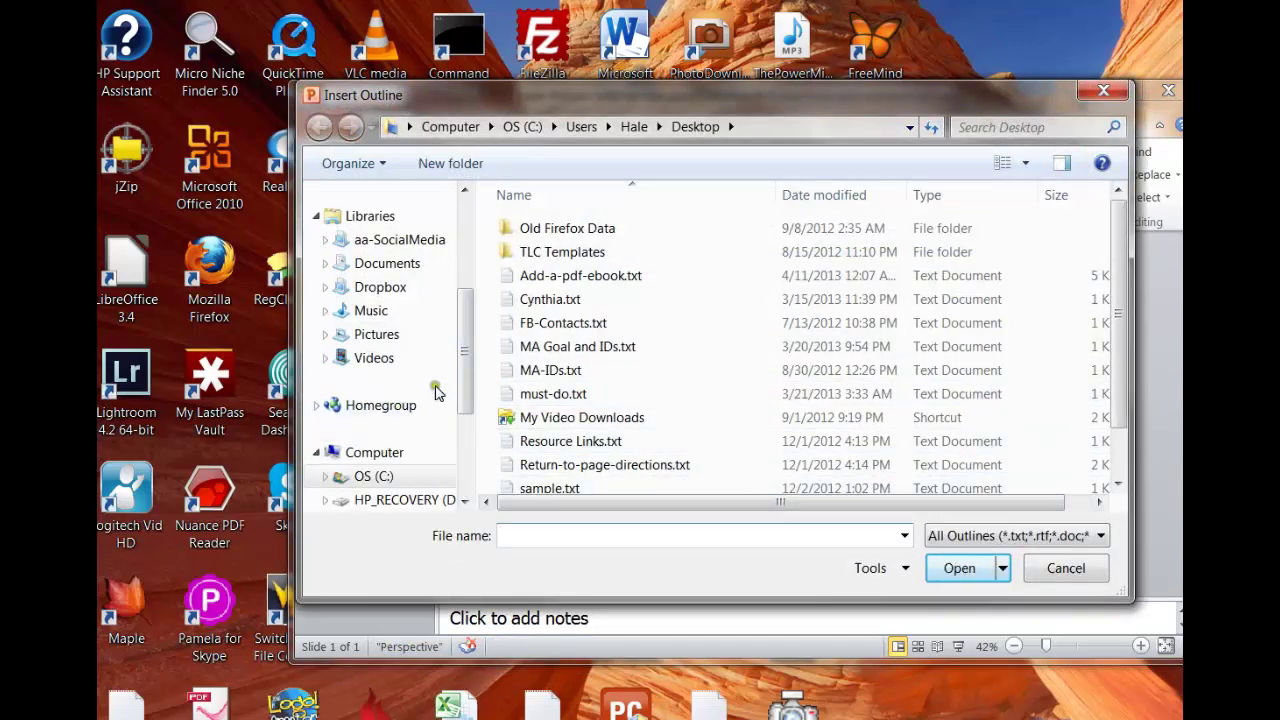
left_click(415, 242)
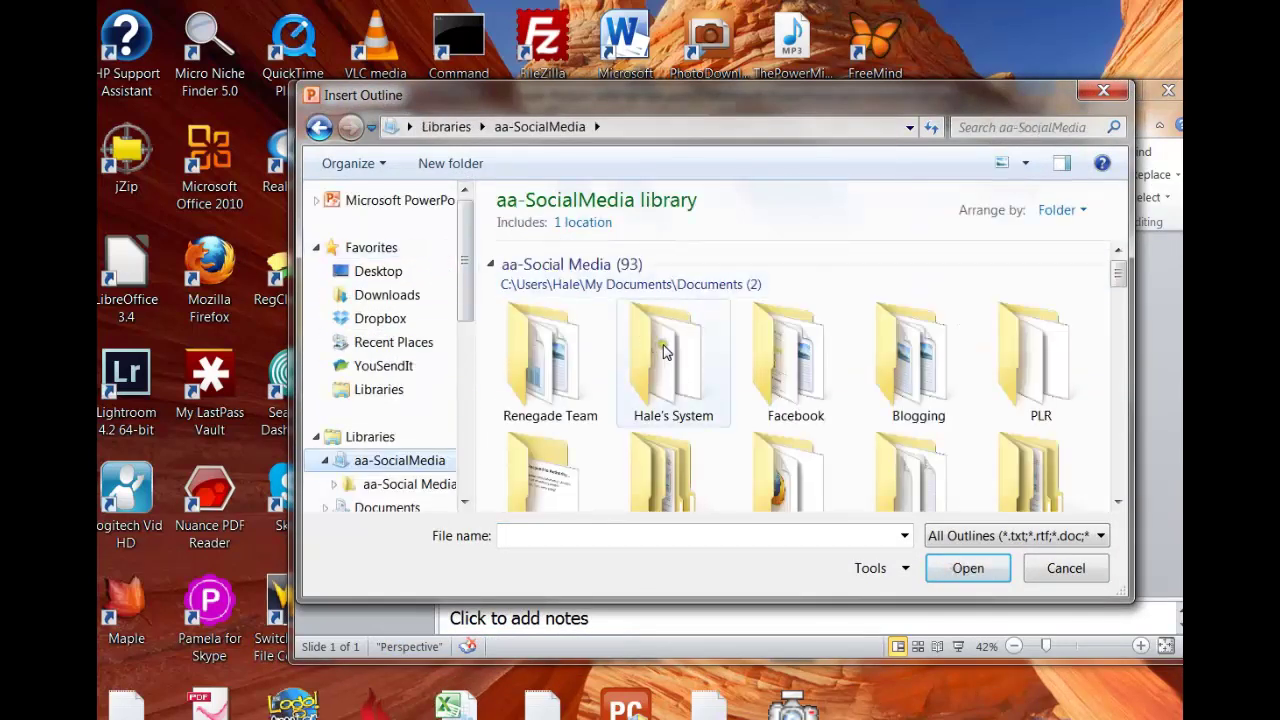
double_click(664, 350)
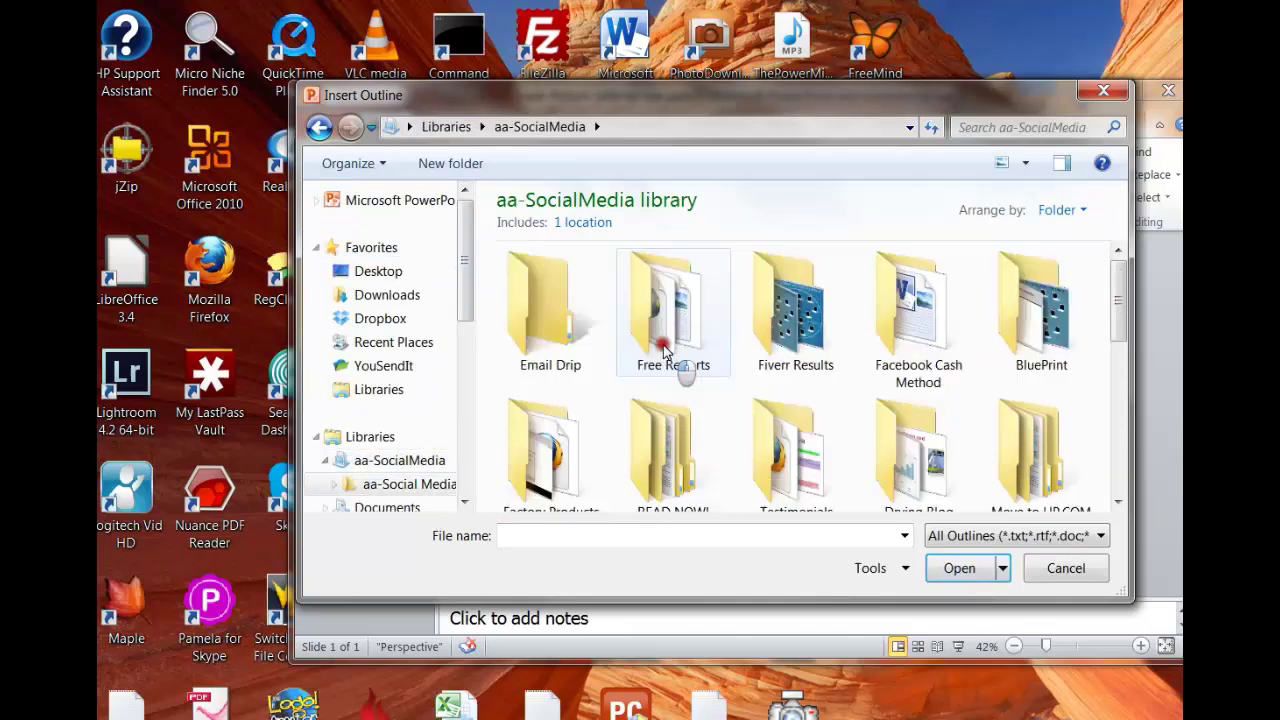
left_click(552, 333)
double_click(552, 333)
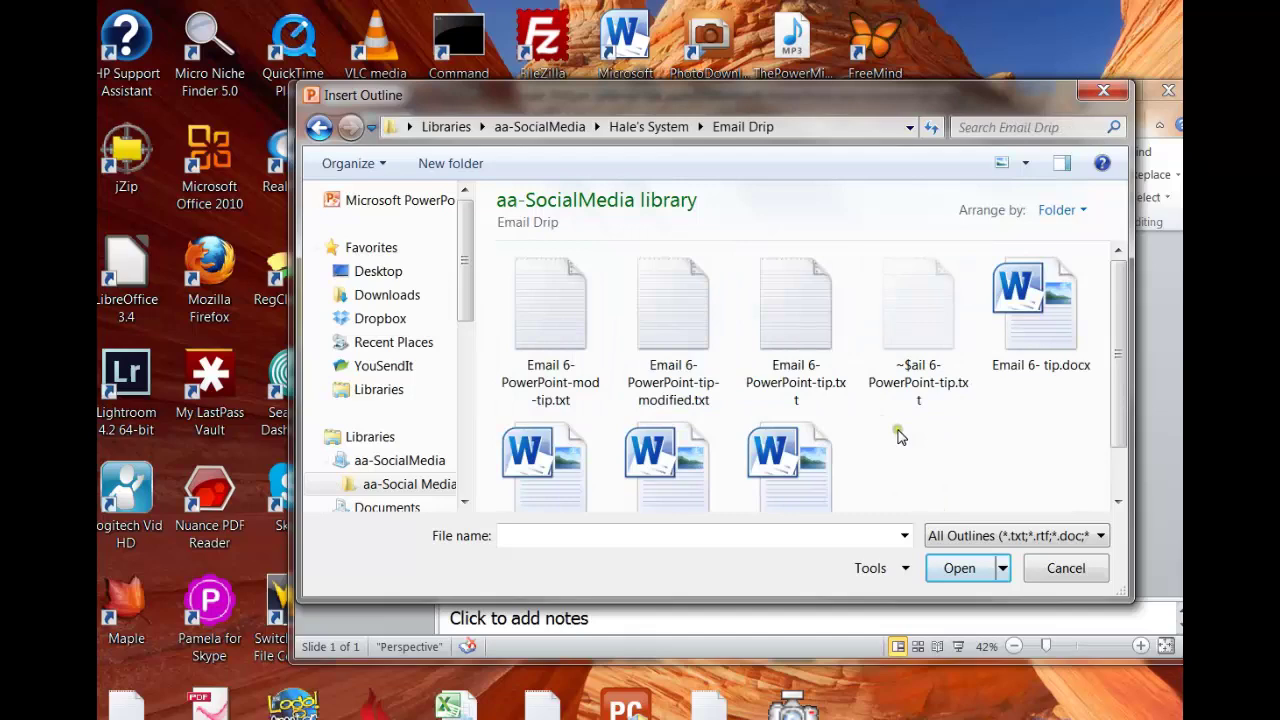
left_click(553, 322)
left_click(967, 574)
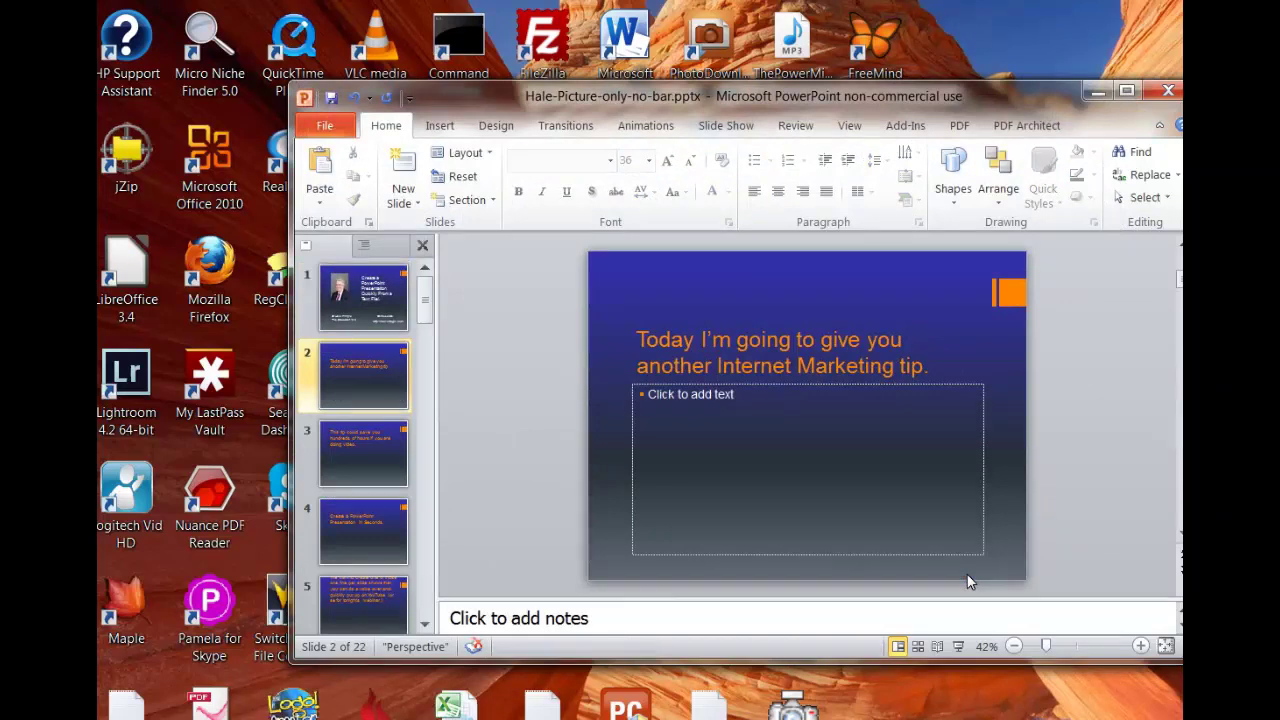
Apply the Title Slide layout to every slide except slide 1.
left_click(356, 379)
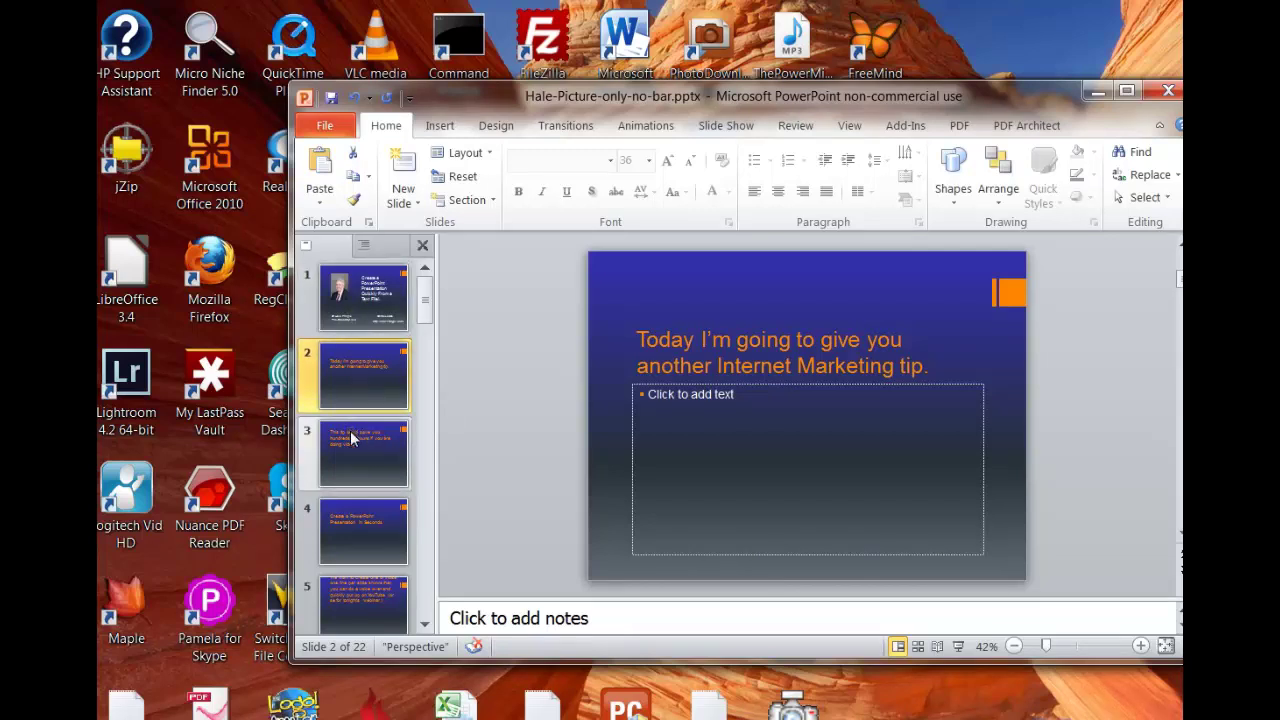
key("ctrl+a")
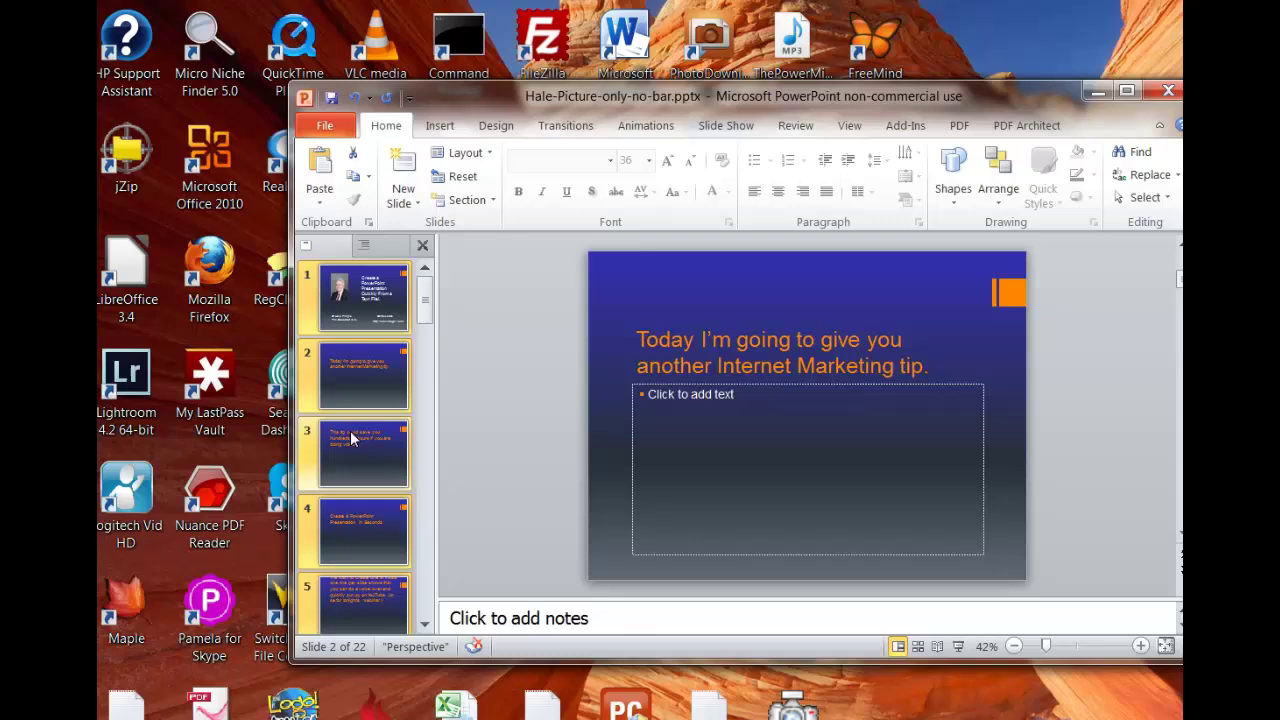
left_click(326, 304, "ctrl")
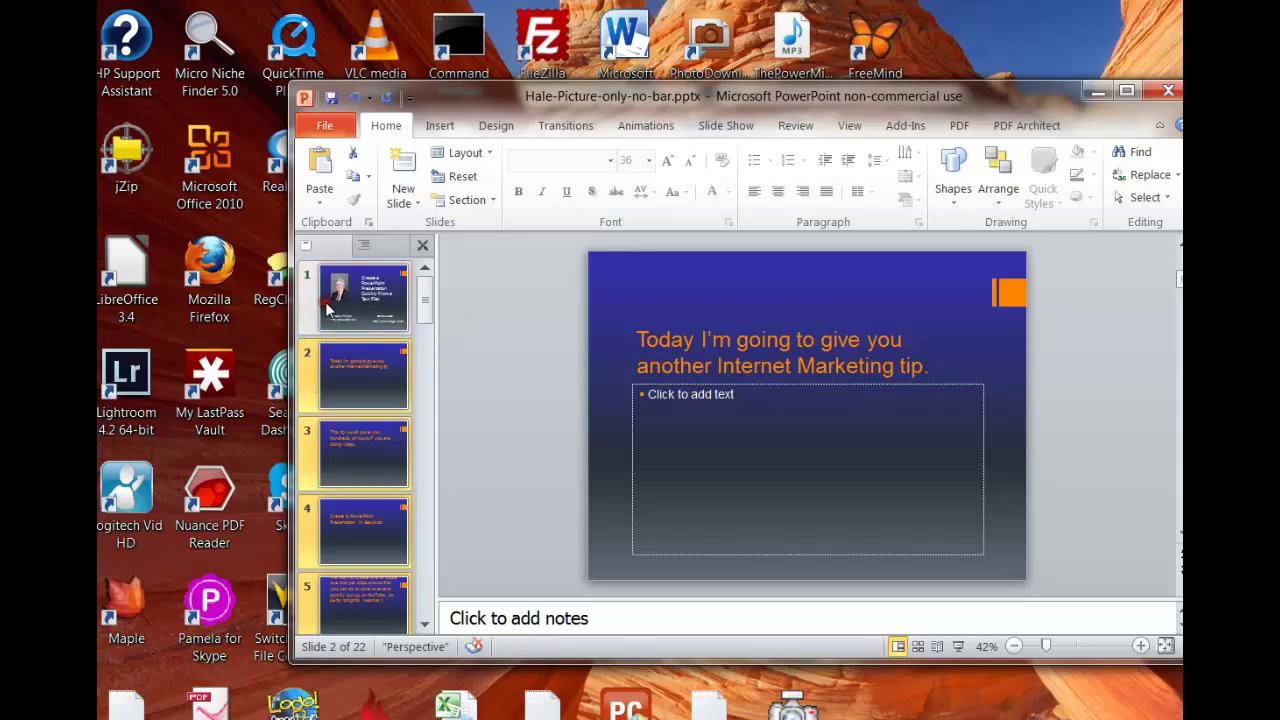
right_click(363, 386)
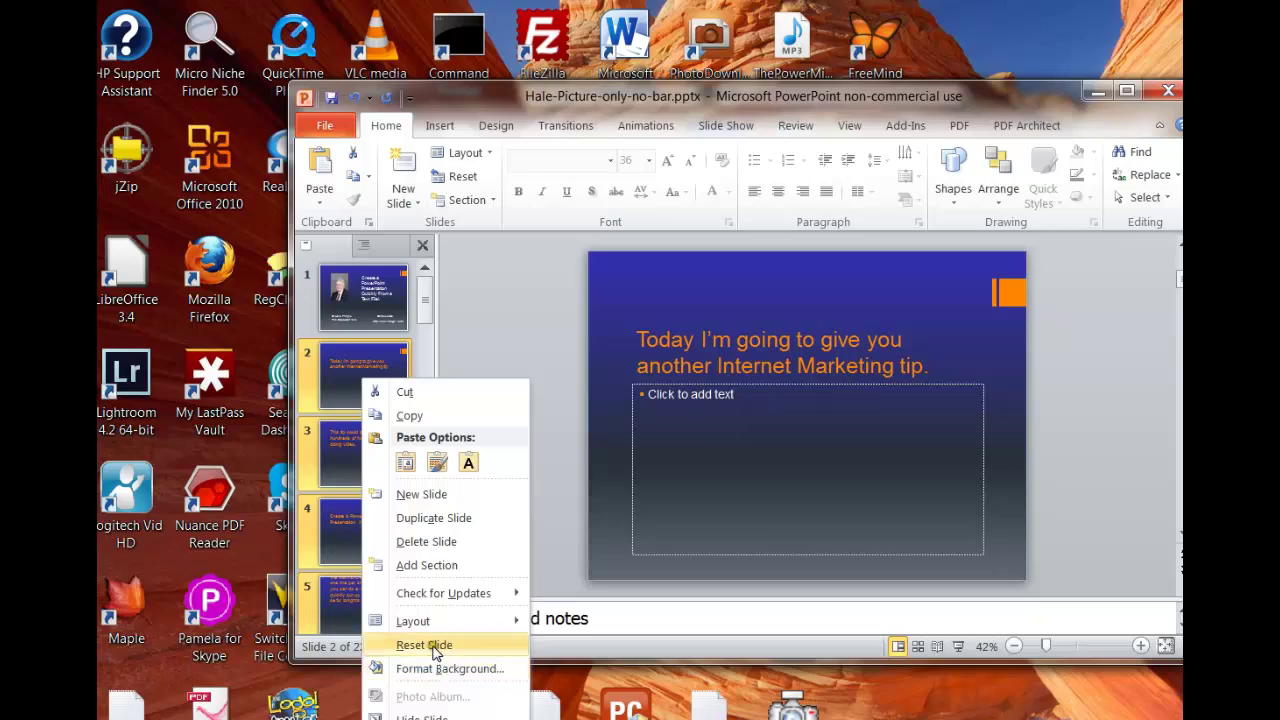
mouse_move(423, 628)
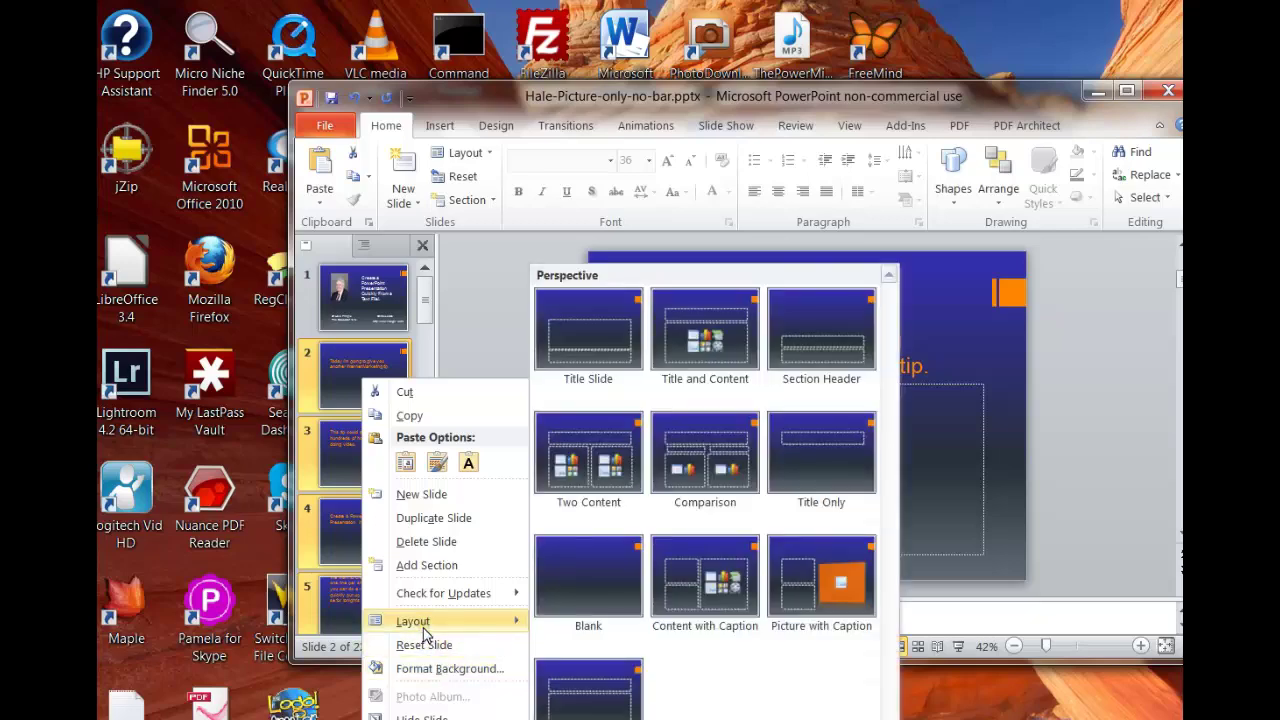
left_click(591, 349)
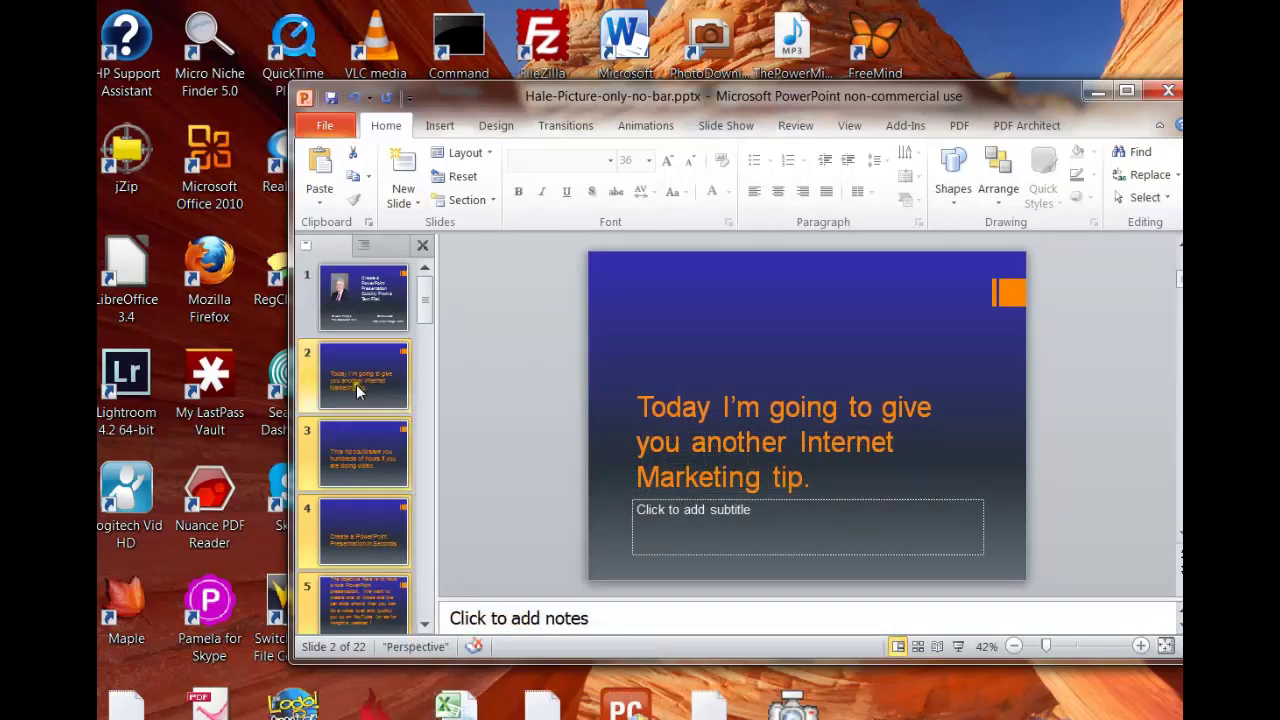
Look over slides 3 and 4, and shift the overflowing title text on slide 5 slightly down.
scroll(688, 368, "down", 1)
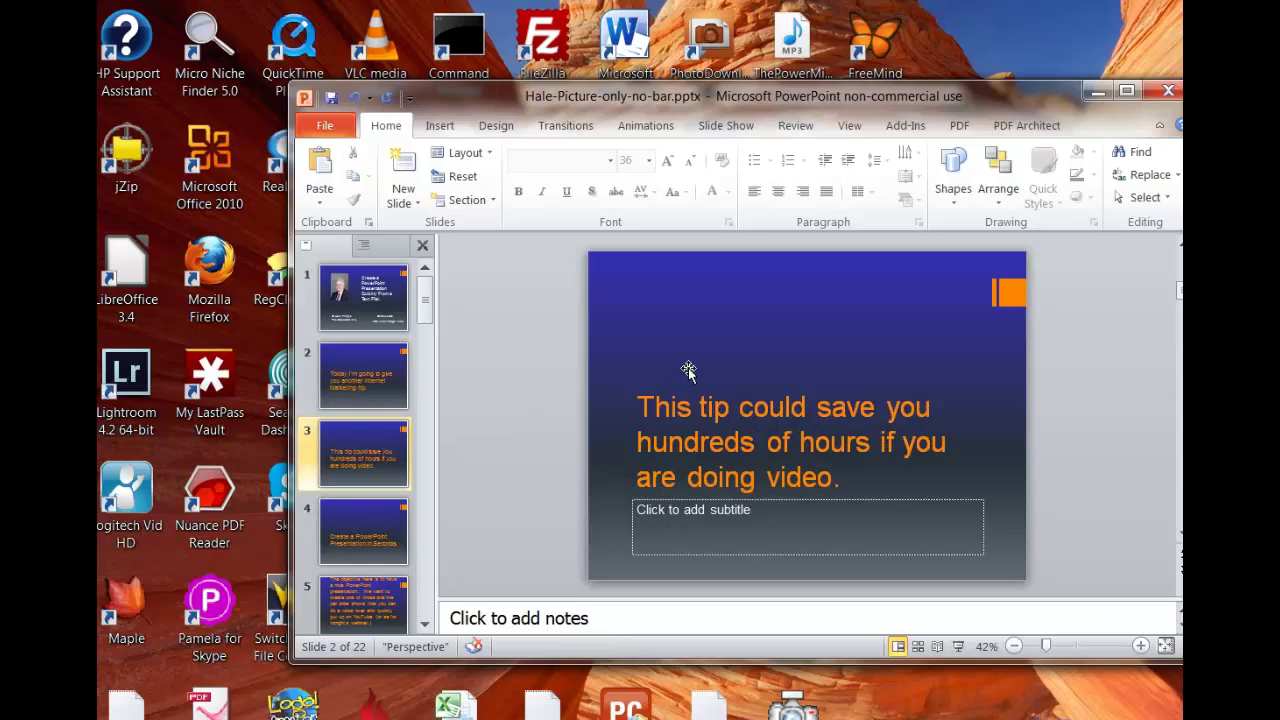
left_click(356, 454)
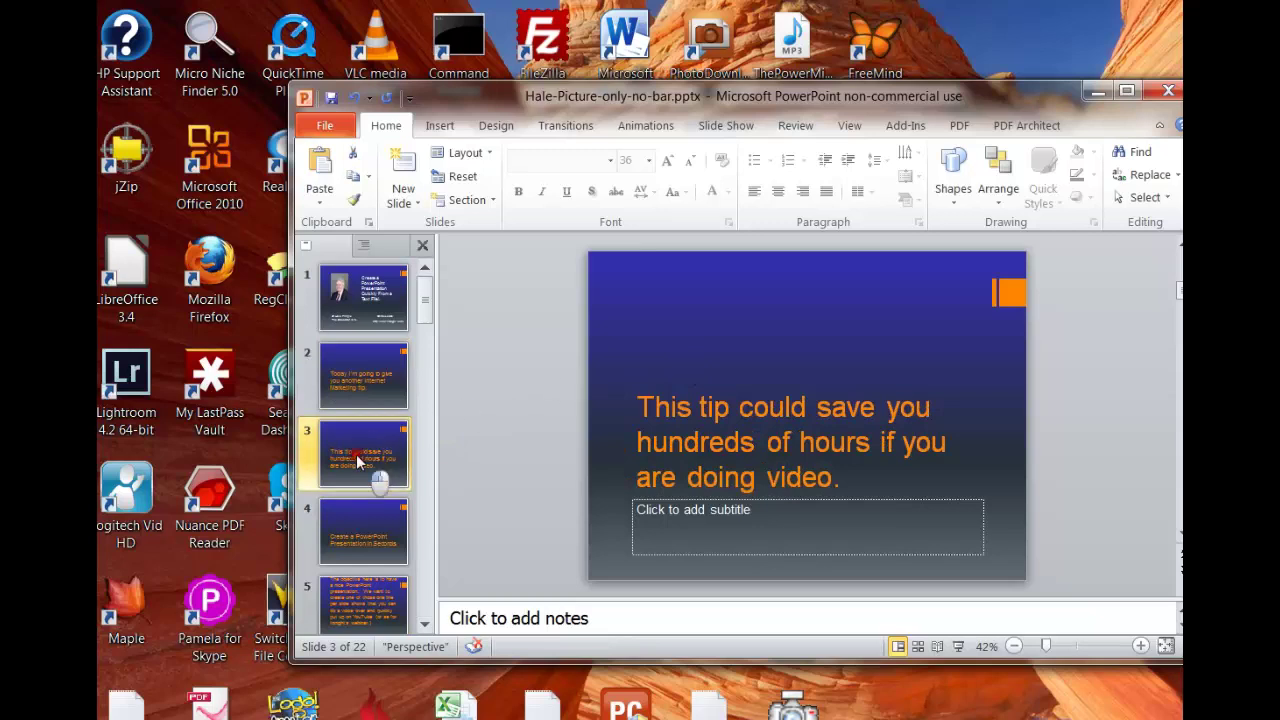
left_click(364, 532)
left_click(364, 590)
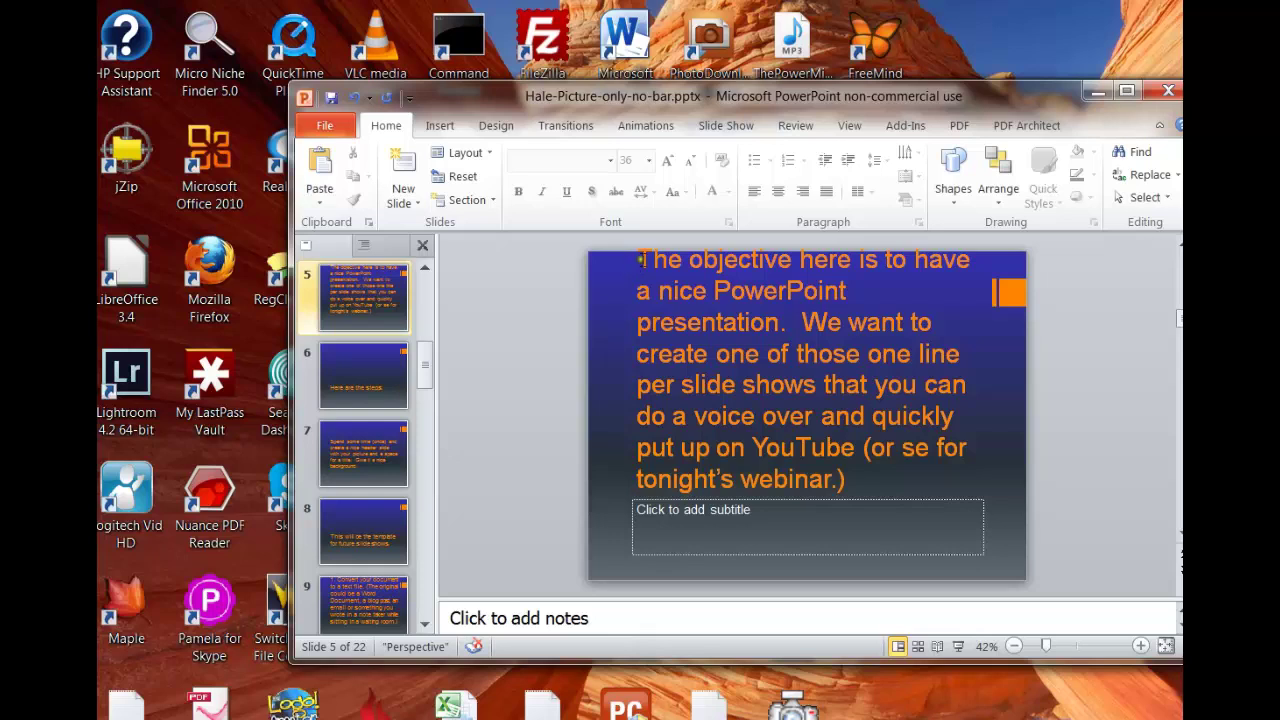
left_click(639, 262)
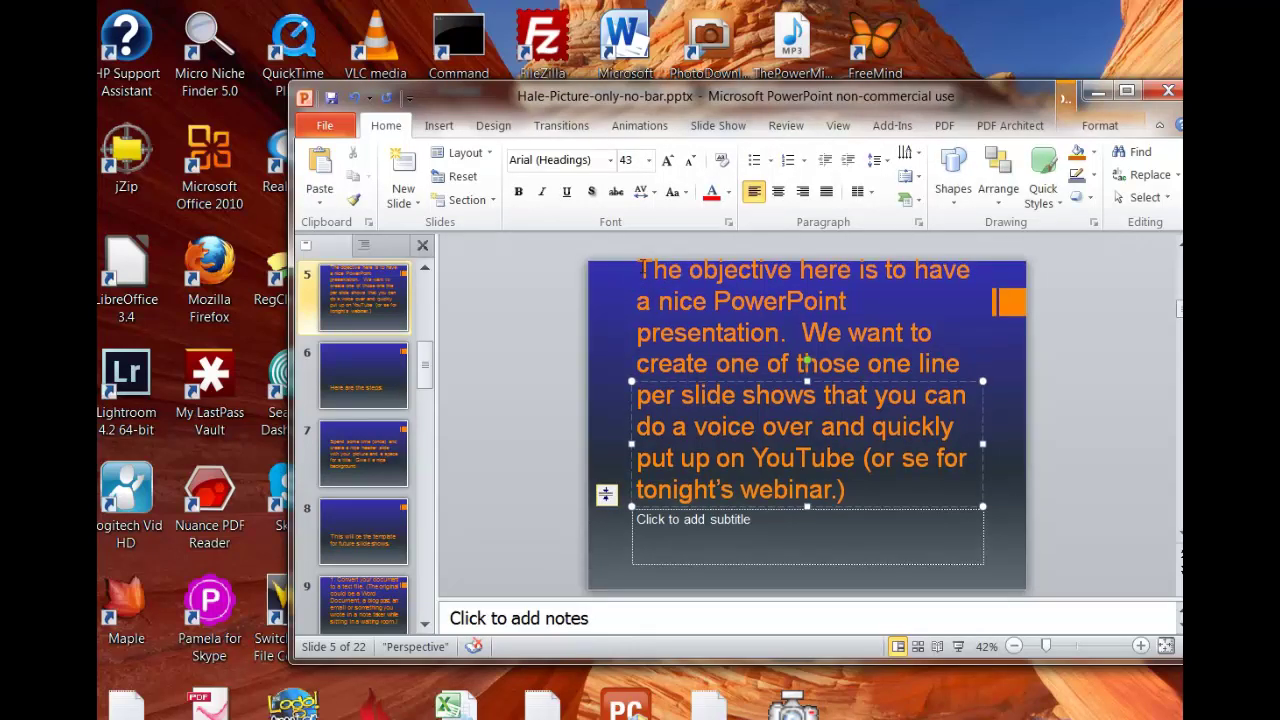
key("Right")
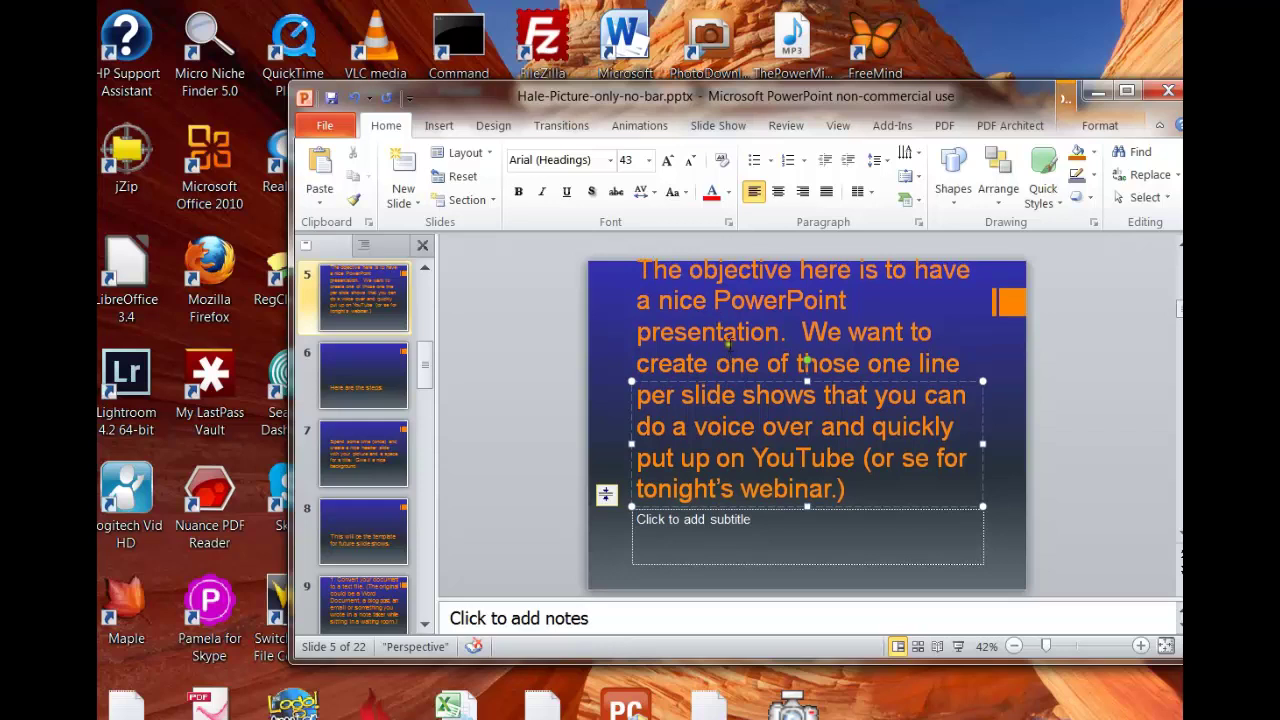
left_click(513, 452)
Move the "Here are the steps:" title text box higher on slide 6.
scroll(513, 452, "down", 1)
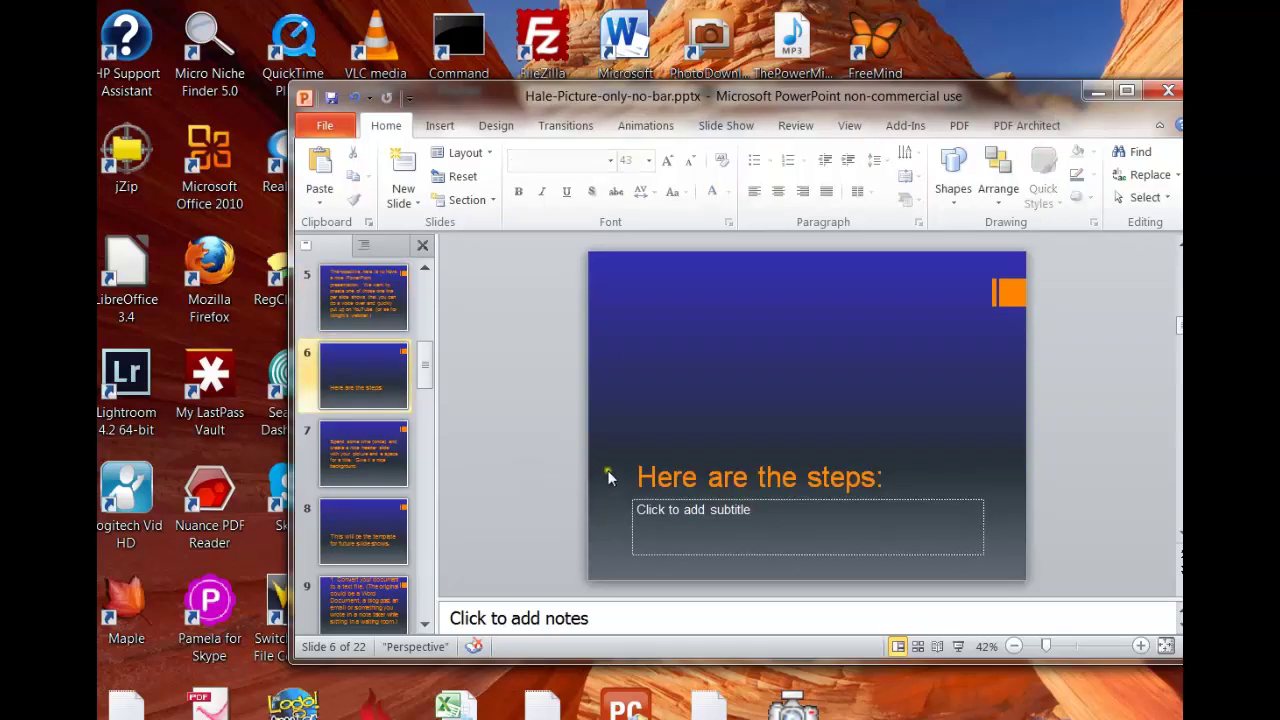
left_click(709, 478)
left_click_drag(709, 478, 714, 402)
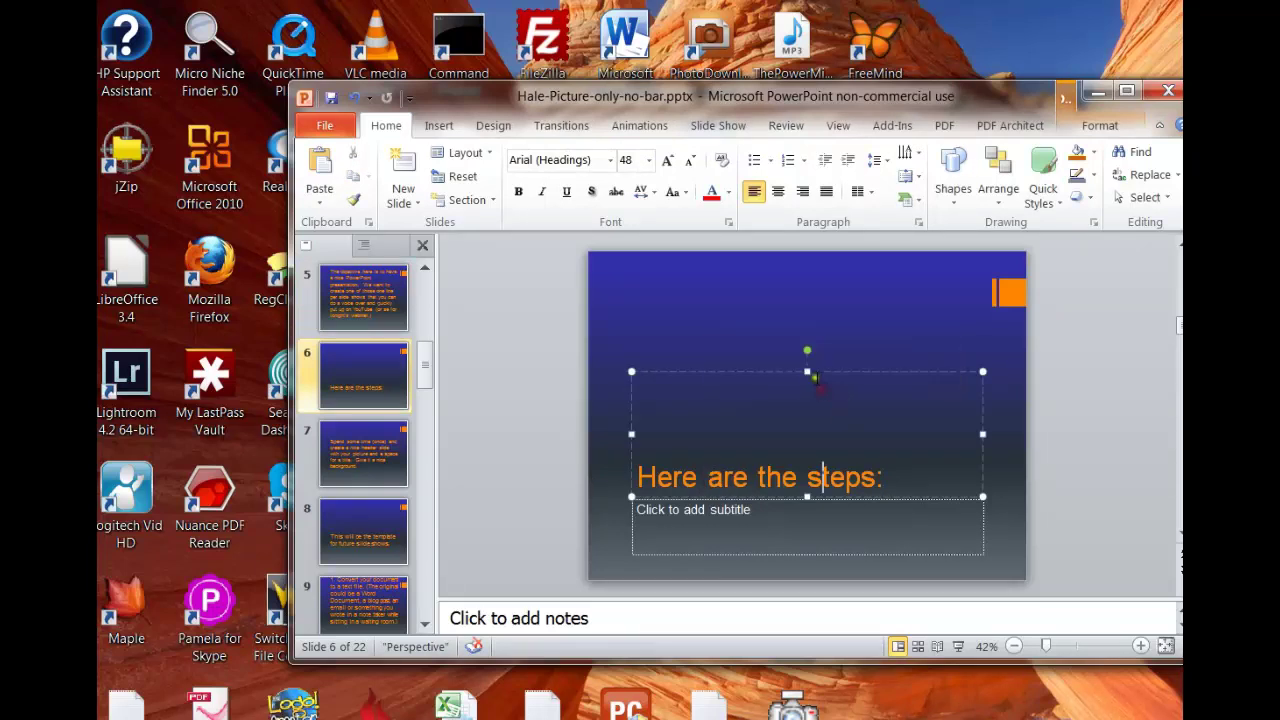
left_click_drag(812, 372, 808, 311)
Review the remaining slides from slide 7 to slide 22 to check each one's text and layout.
scroll(776, 418, "down", 1)
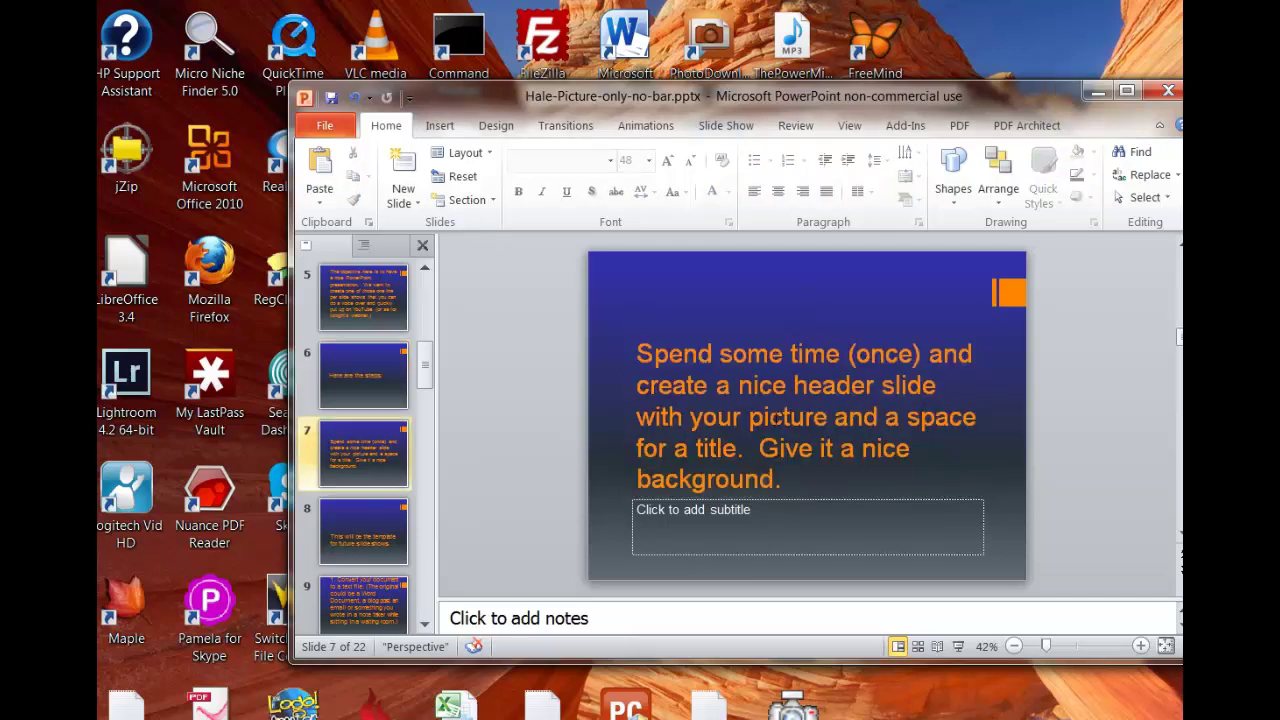
scroll(776, 418, "down", 1)
scroll(776, 418, "down", 1)
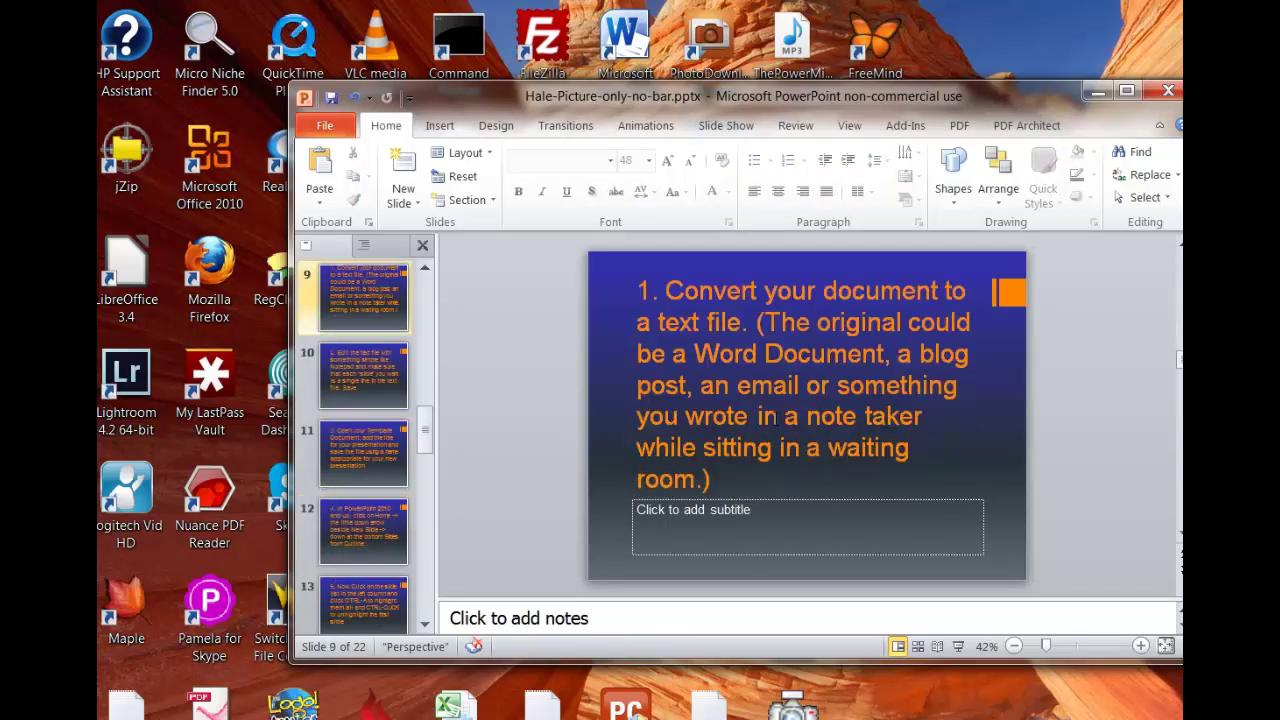
scroll(776, 418, "down", 1)
scroll(776, 418, "down", 1)
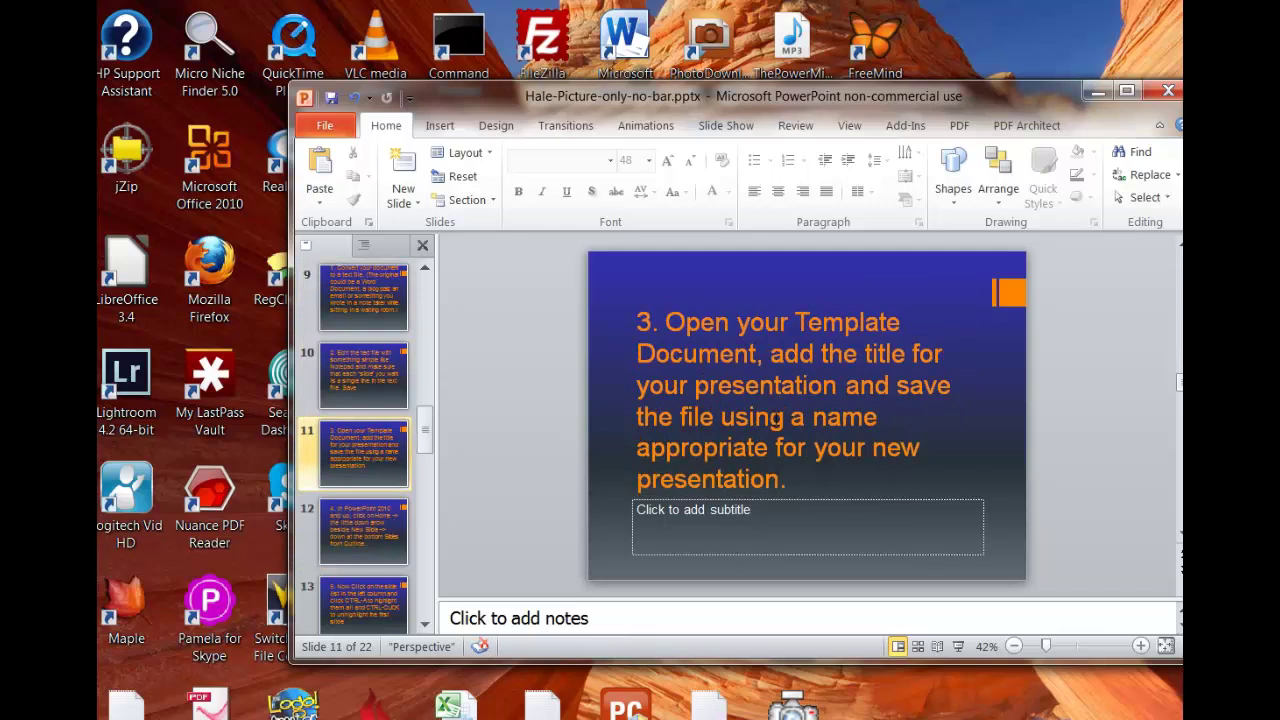
scroll(776, 418, "down", 3)
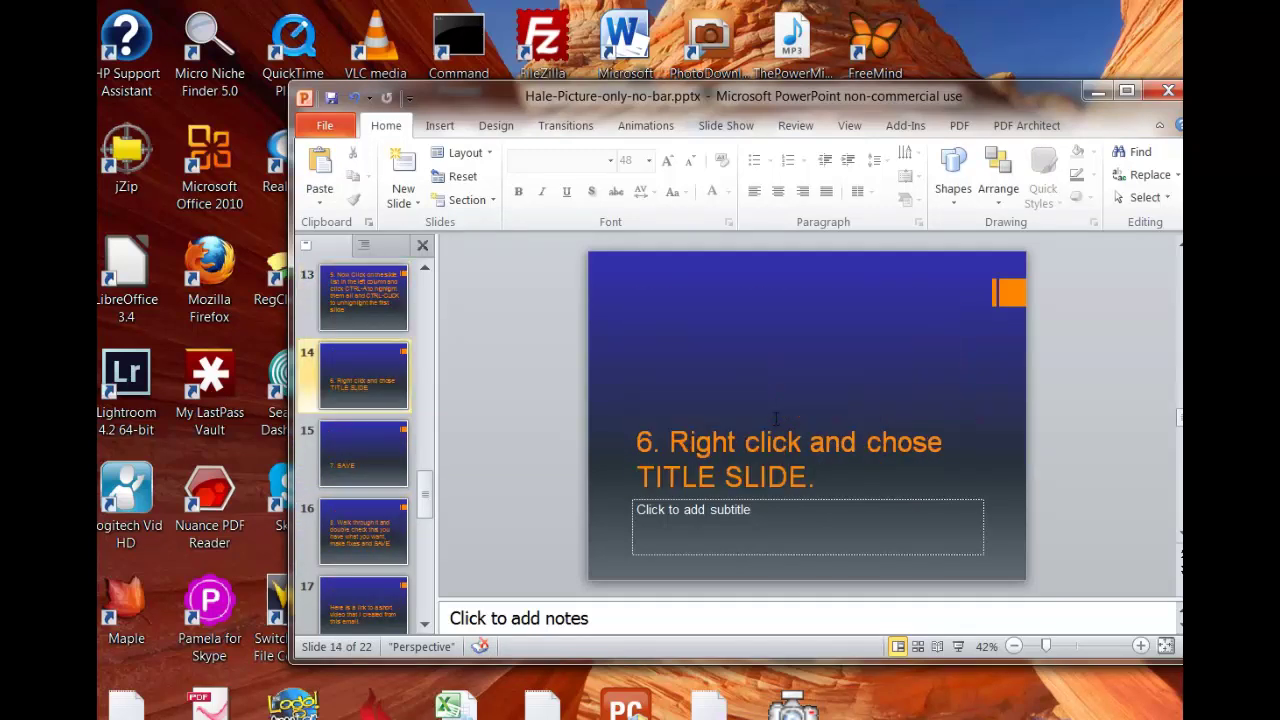
scroll(776, 418, "down", 3)
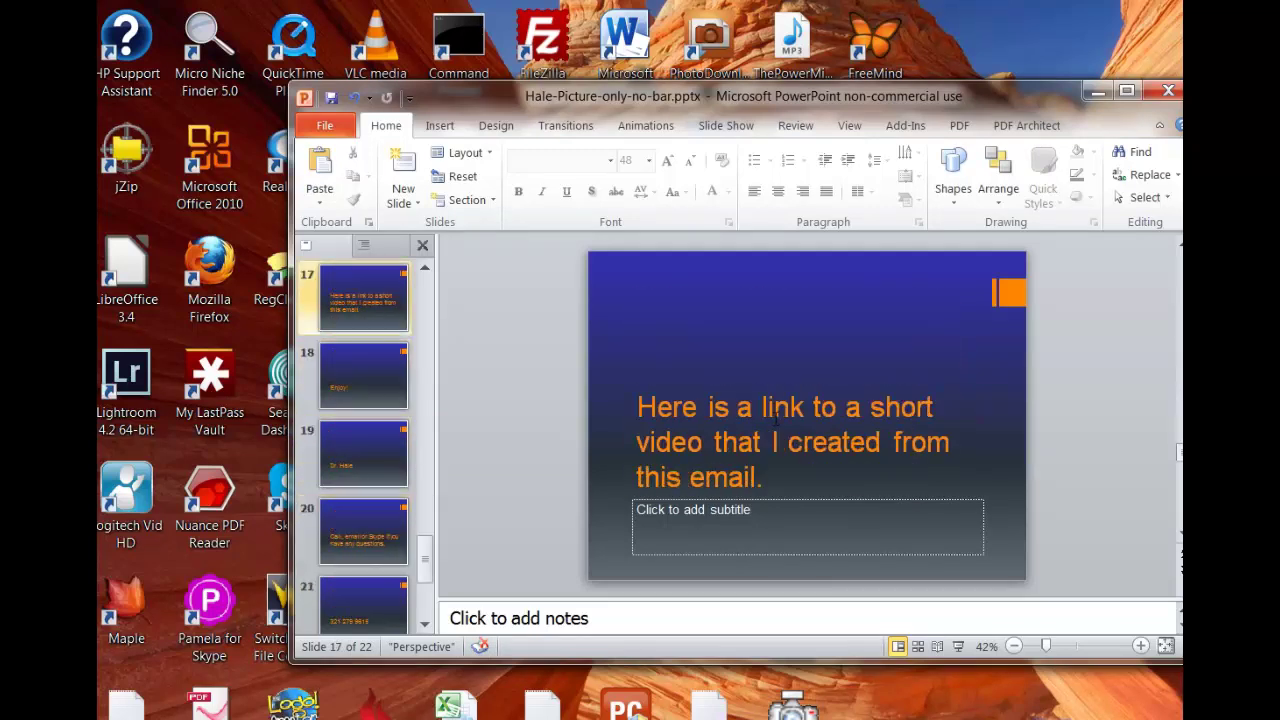
scroll(776, 418, "down", 2)
scroll(776, 418, "down", 1)
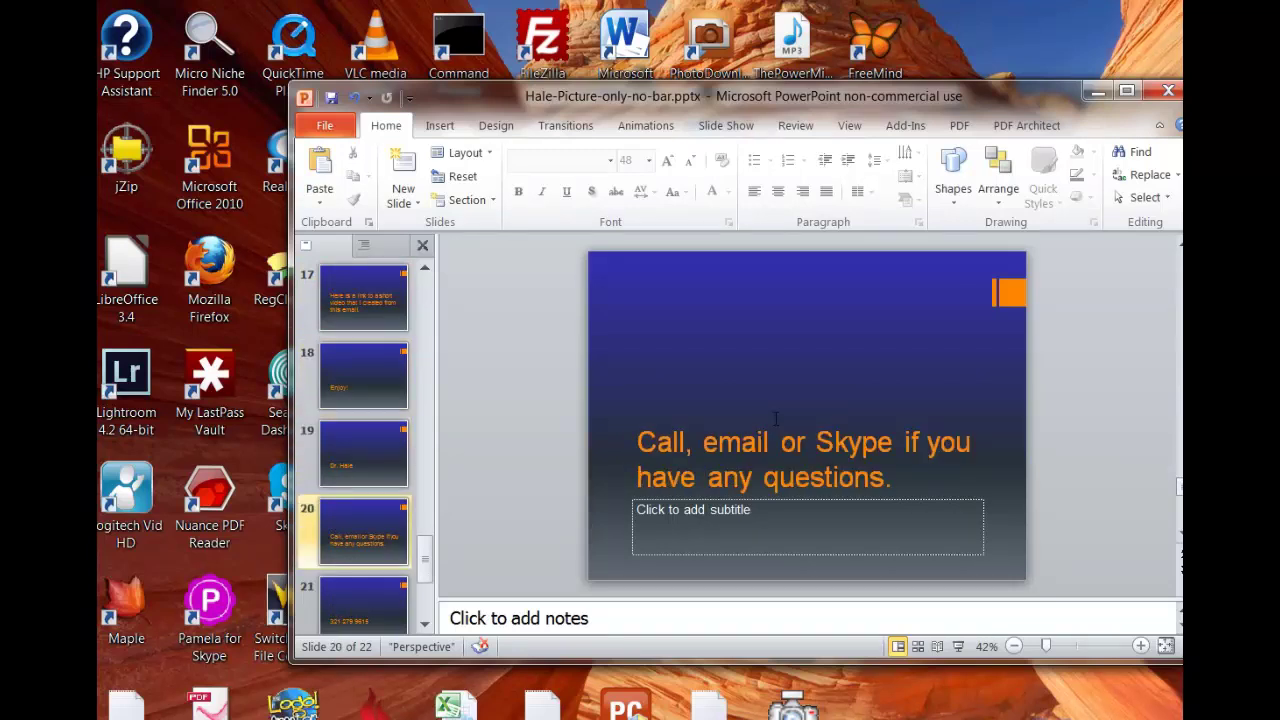
scroll(776, 418, "down", 2)
scroll(776, 418, "up", 1)
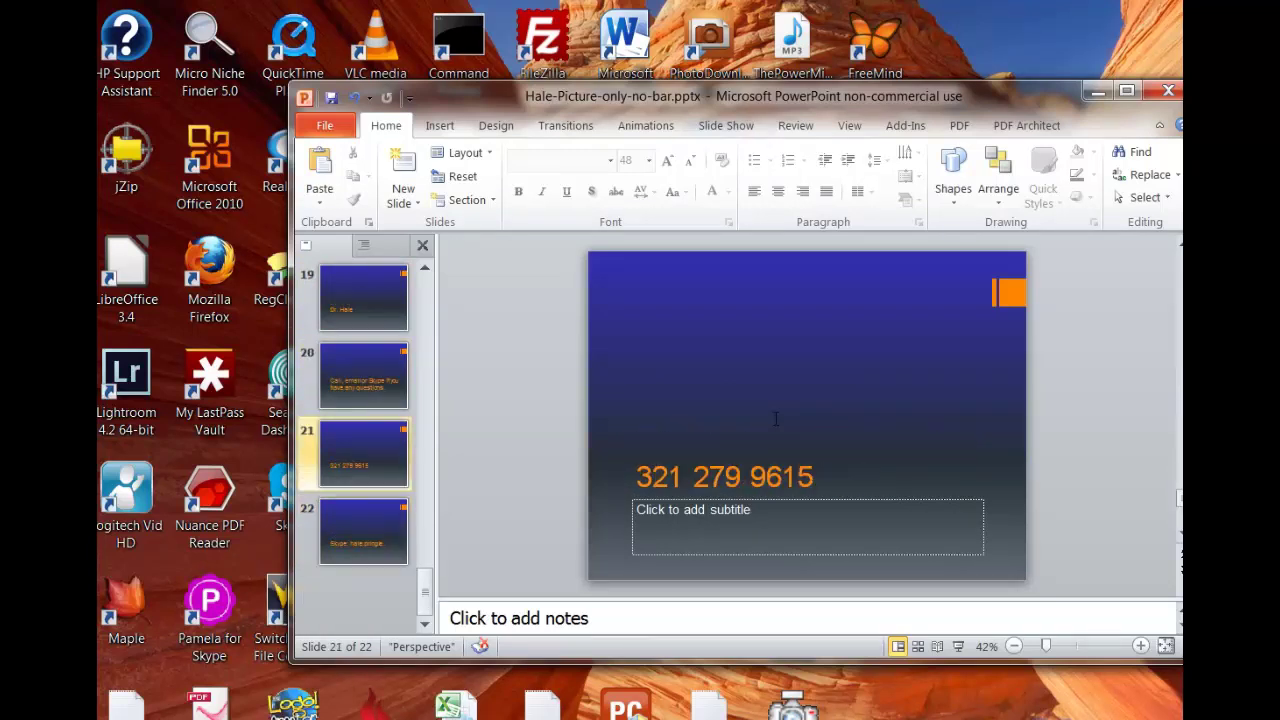
scroll(776, 418, "down", 1)
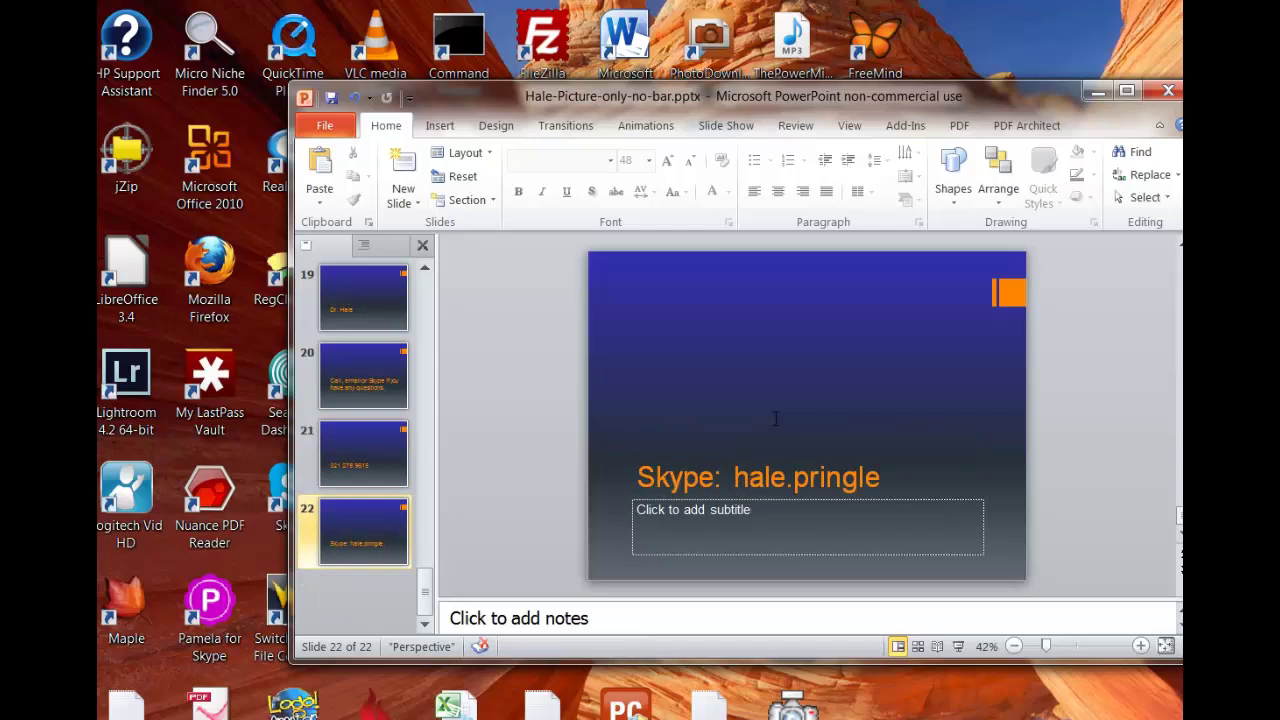